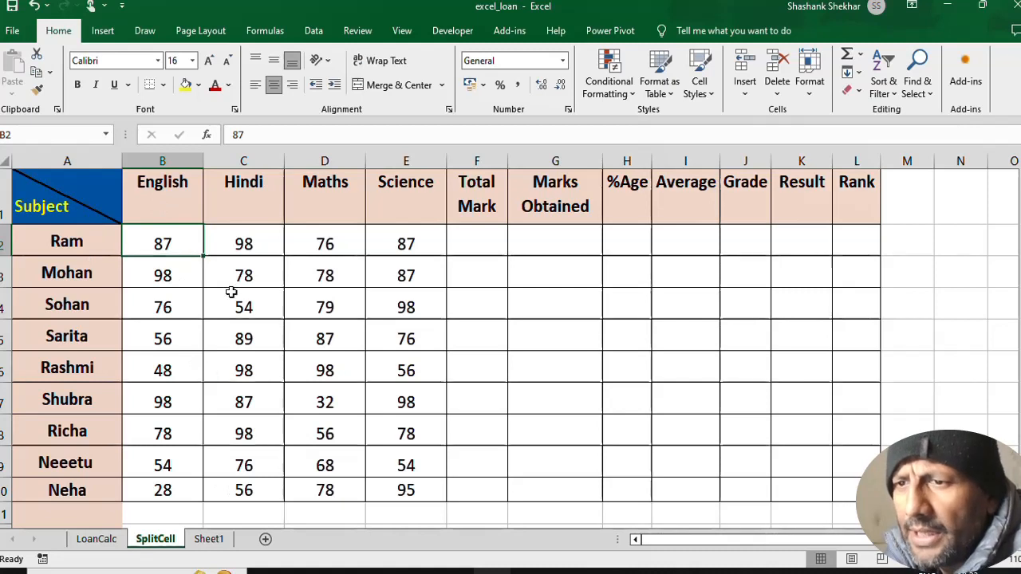
Try to shift the Subject label within header cell A1 by editing the cell's text and spacing.
click(92, 181)
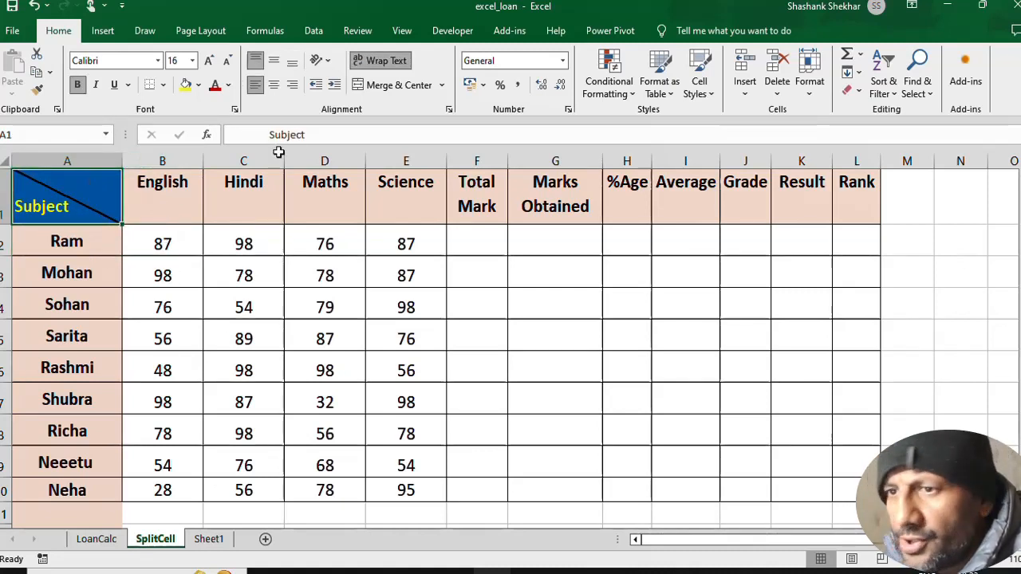
click(342, 137)
key(alt+Return)
text(Names)
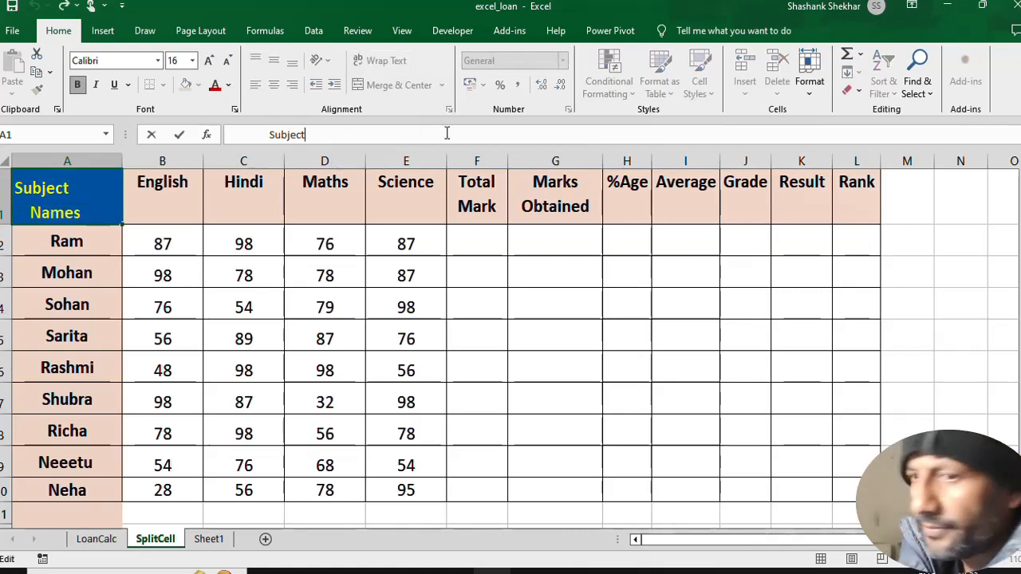
key(Left)
key(Left)
key(Left)
key(Left)
key(Left)
key(Left)
key(Left)
key(Left)
key(Left)
key(Left)
key(Left)
key(Left)
key(Left)
key(Left)
key(Left)
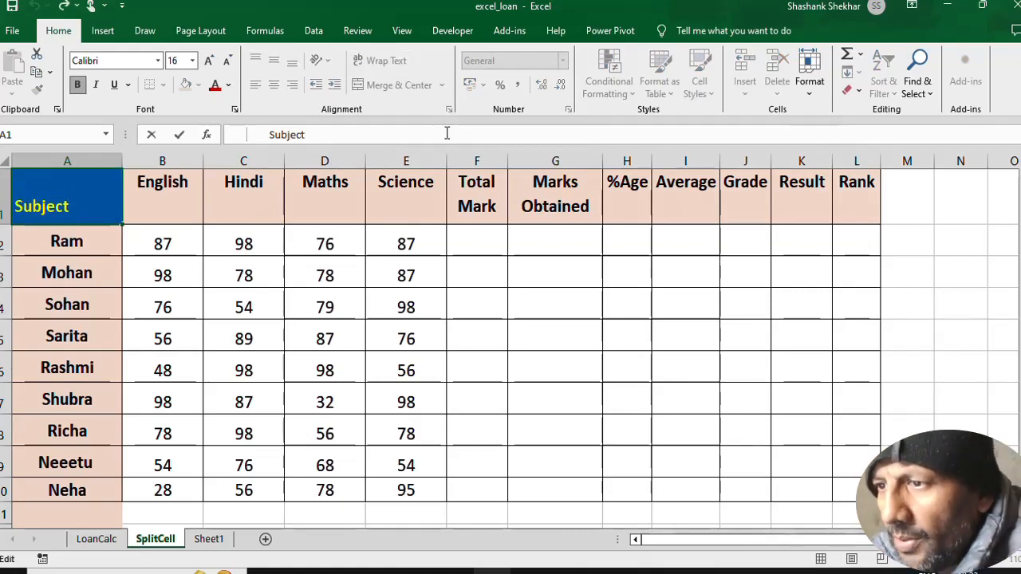
key(Return)
key(Up)
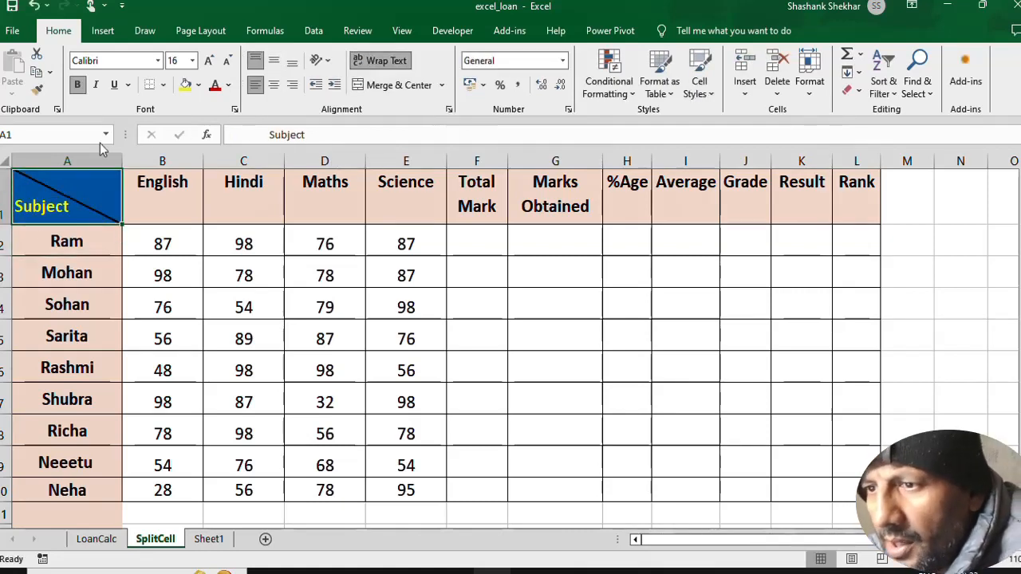
Remove the extra break and spaces in A1 so Subject sits on the first line, right of the diagonal, with Names below.
double_click(82, 191)
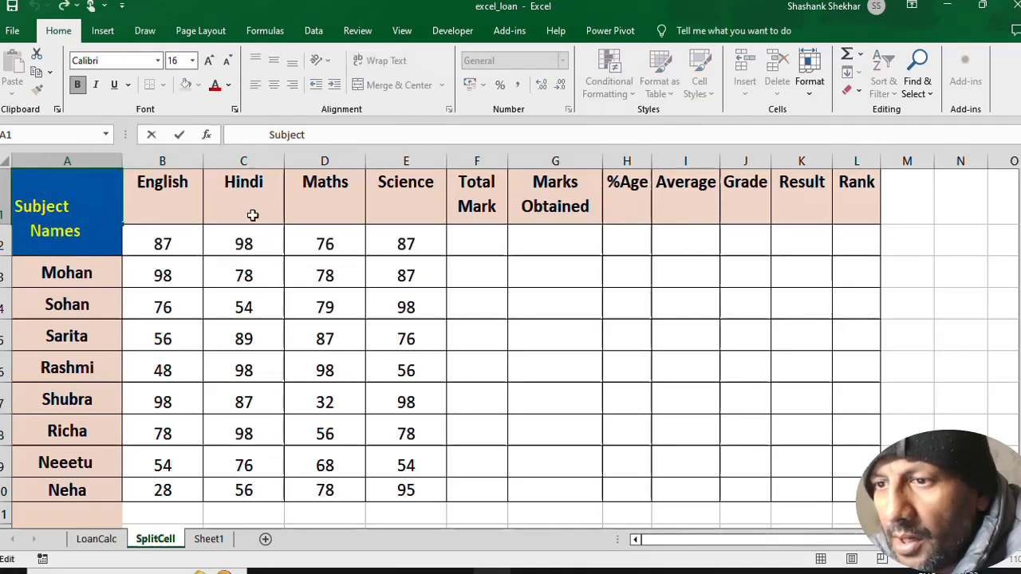
key(BackSpace)
key(BackSpace)
key(BackSpace)
key(BackSpace)
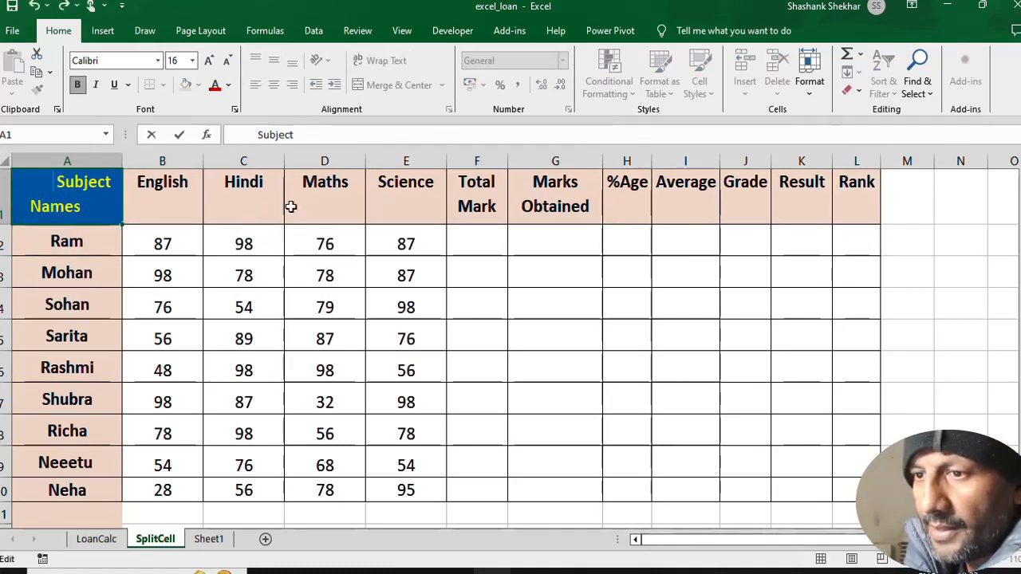
key(Return)
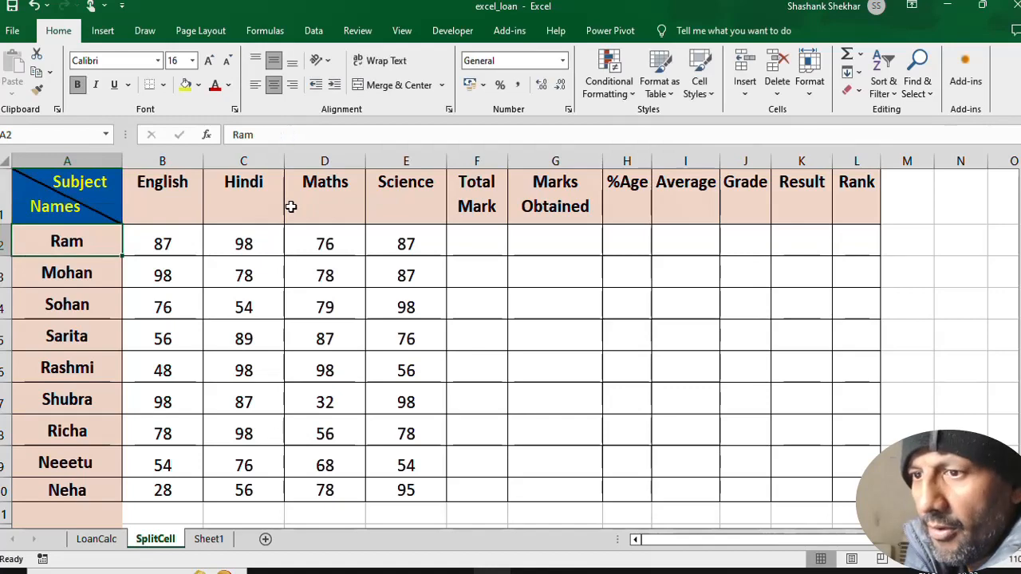
Total the first student's four subject marks in F2 with a SUM formula over B2:E2.
click(481, 233)
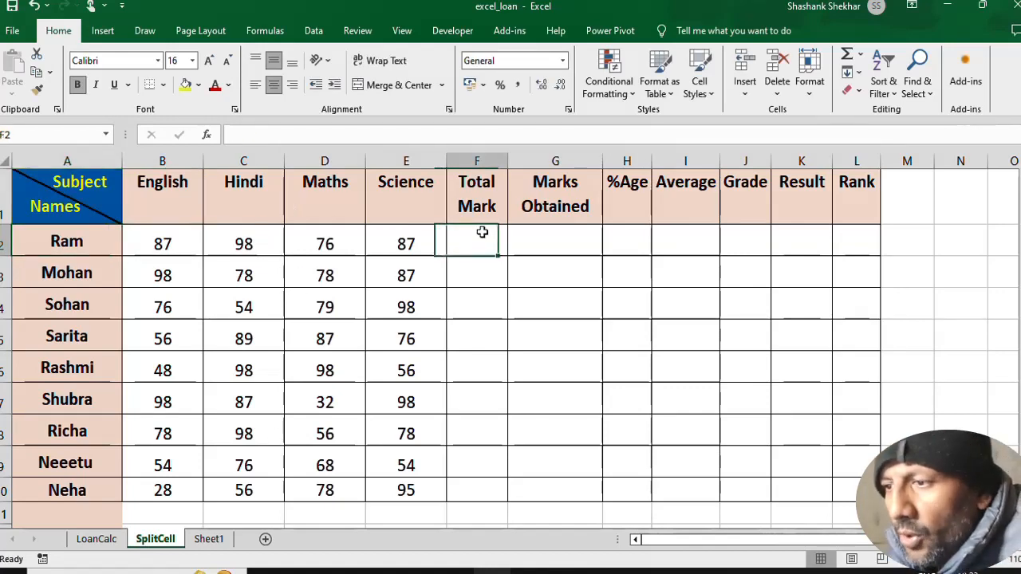
text(=su)
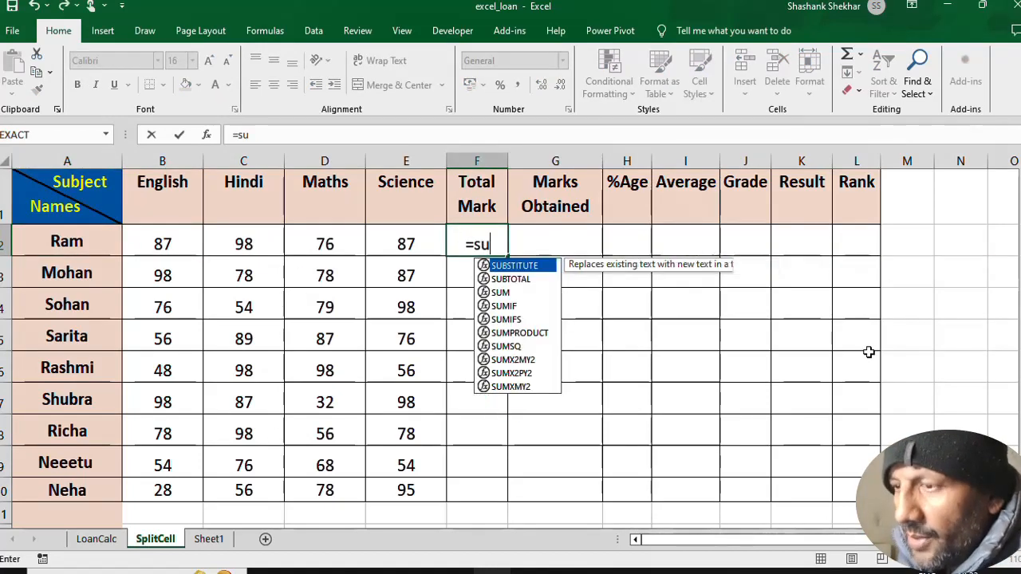
text(m()
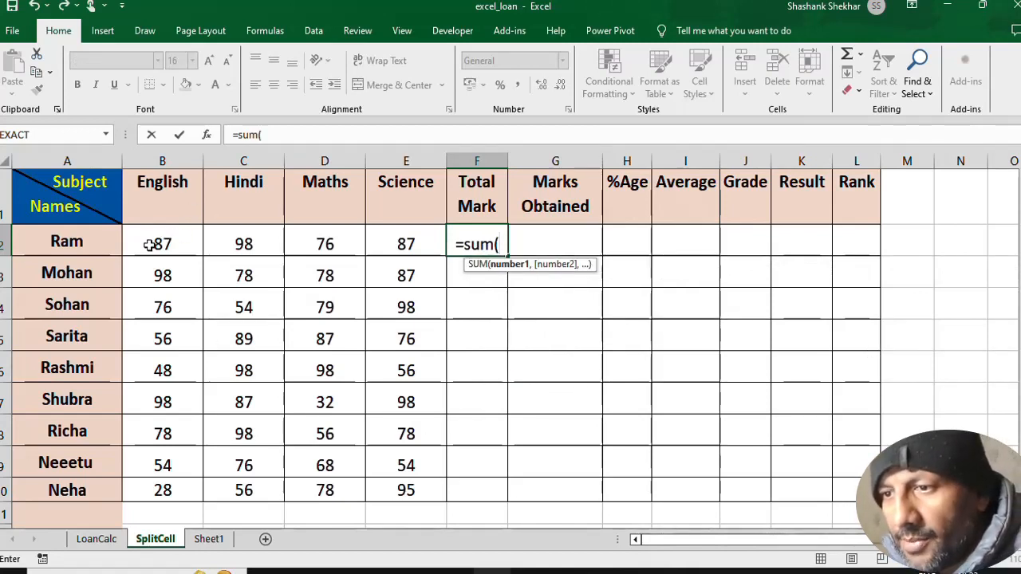
drag(145, 242, 386, 244)
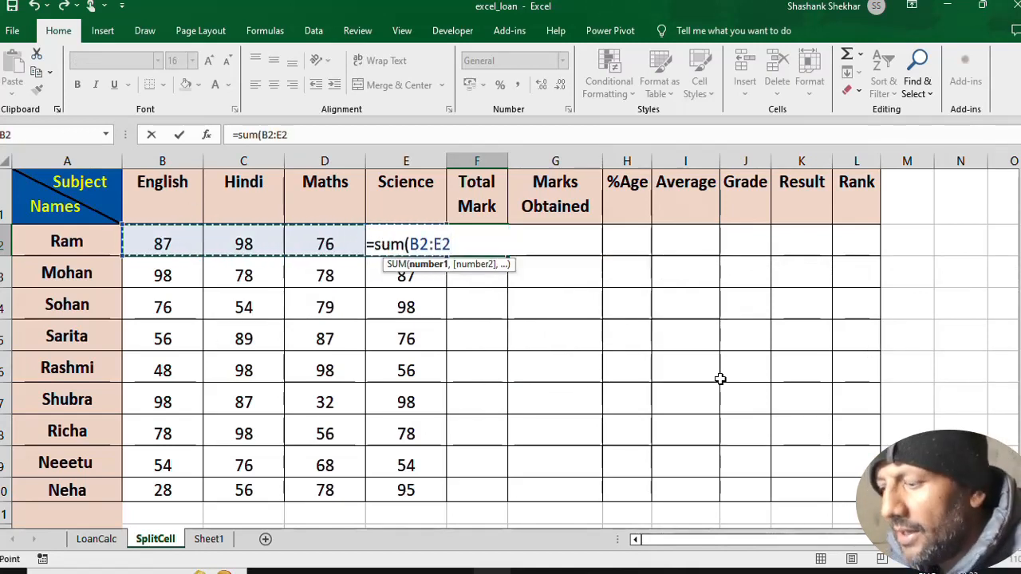
key(Return)
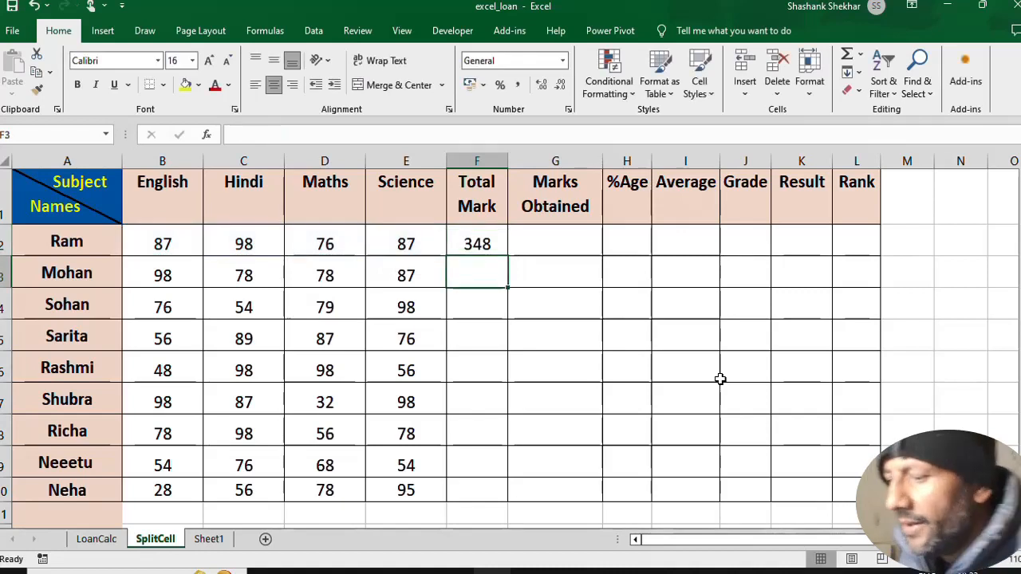
Enter =B3+C3+D3+E3 in F3 to total the second student's marks, and fill the formula down to F10.
text(=)
key(Left)
key(Left)
key(Left)
key(Left)
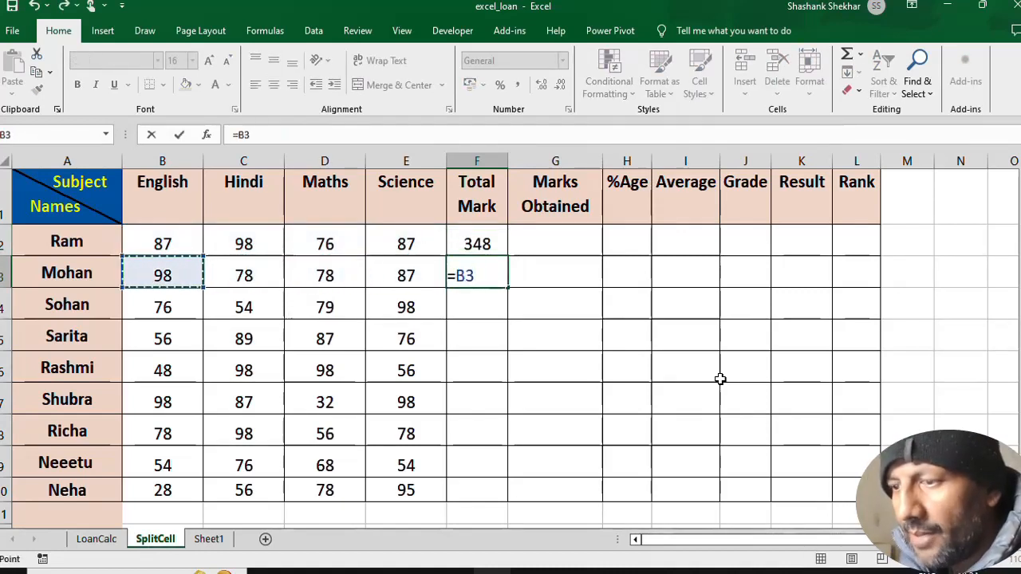
text(+)
key(Left)
key(Left)
key(Left)
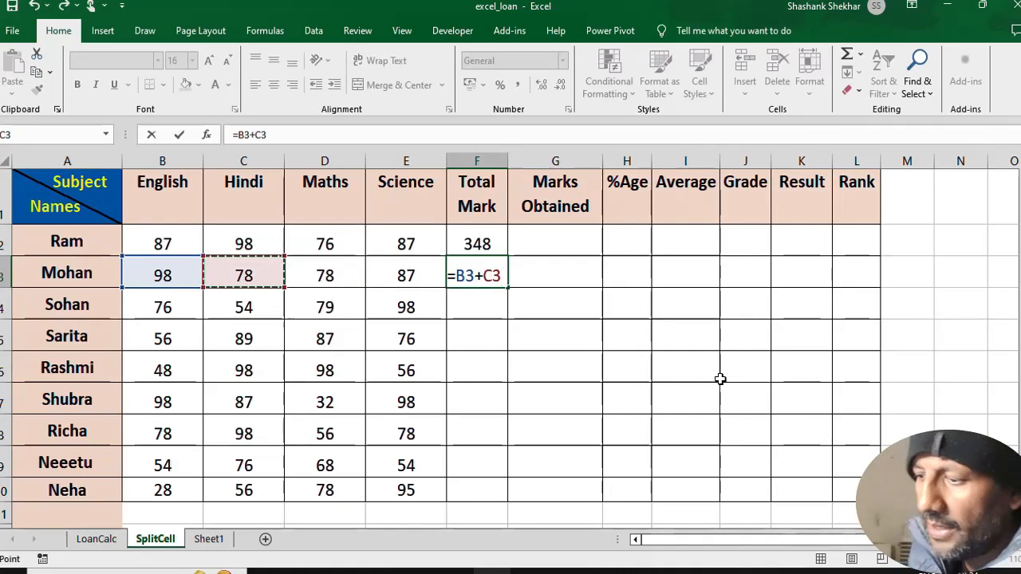
text(+)
key(Left)
key(Left)
text(+)
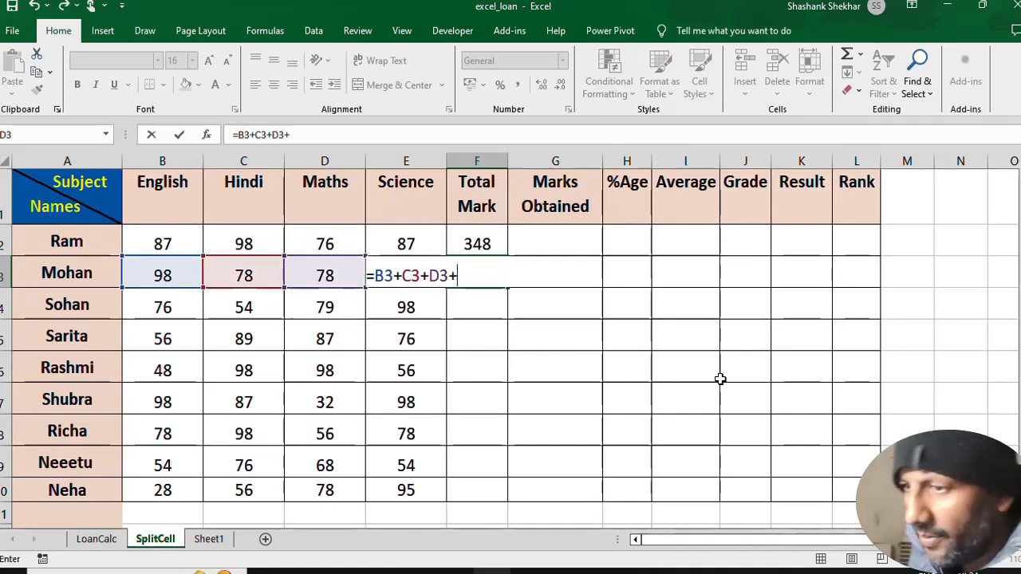
key(Left)
key(Return)
key(Up)
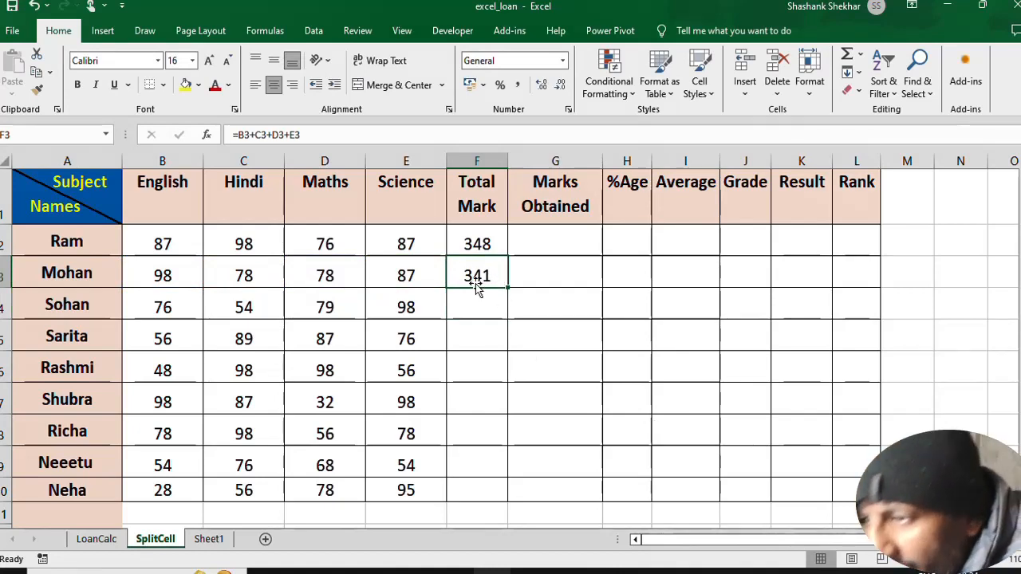
drag(509, 290, 509, 503)
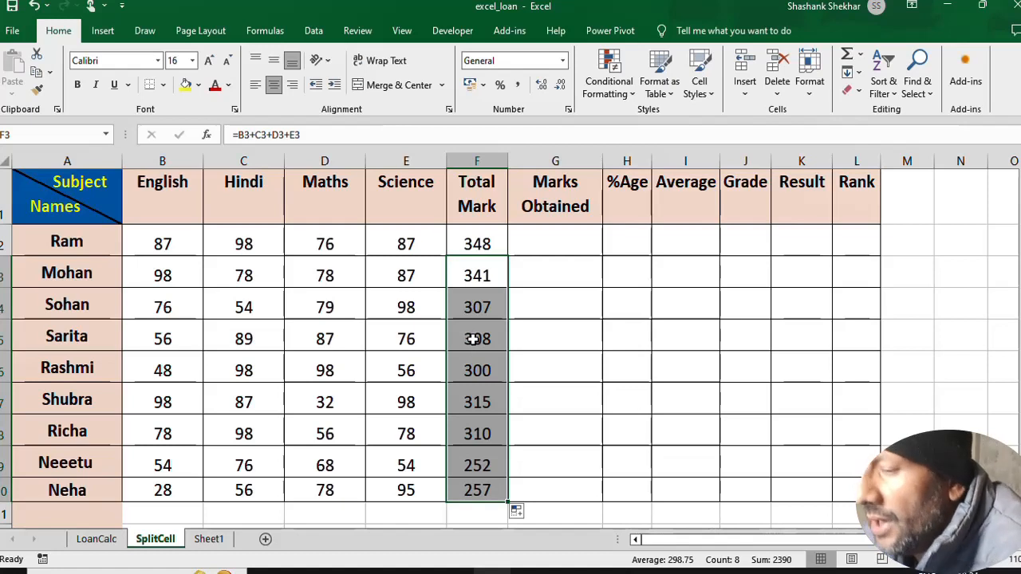
Copy the Total Mark header from F1 to the empty cell N1.
click(563, 241)
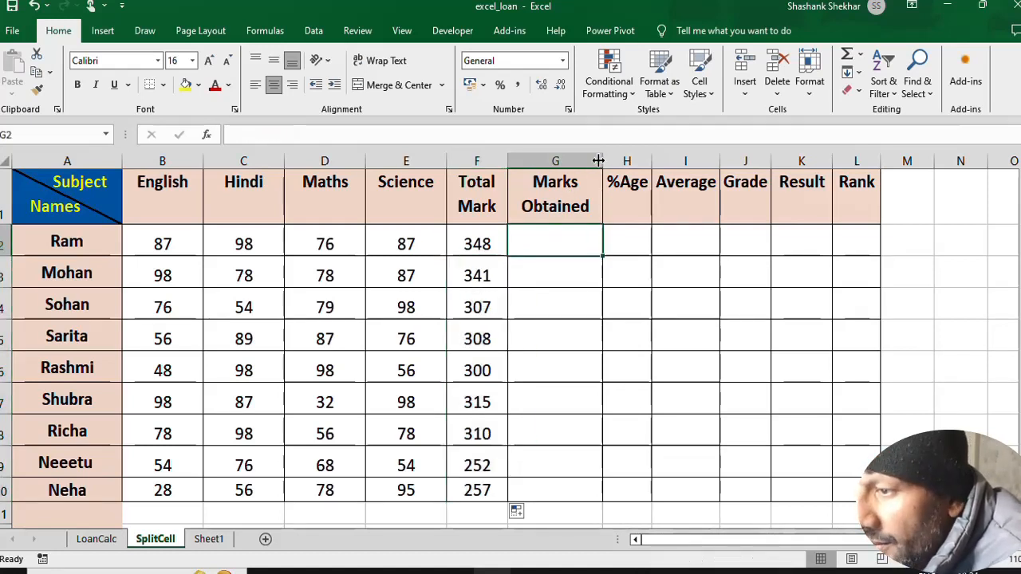
click(501, 244)
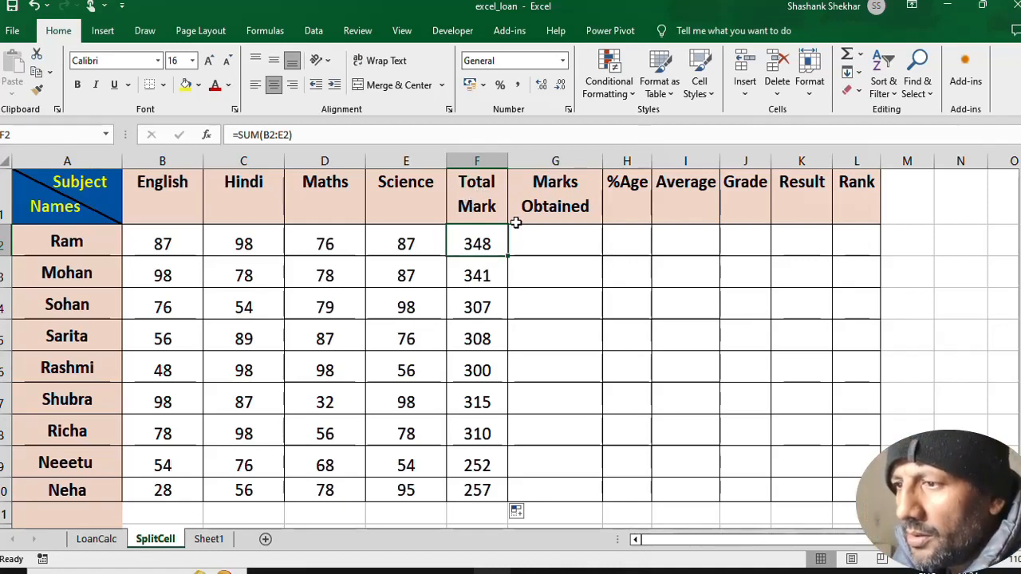
click(473, 199)
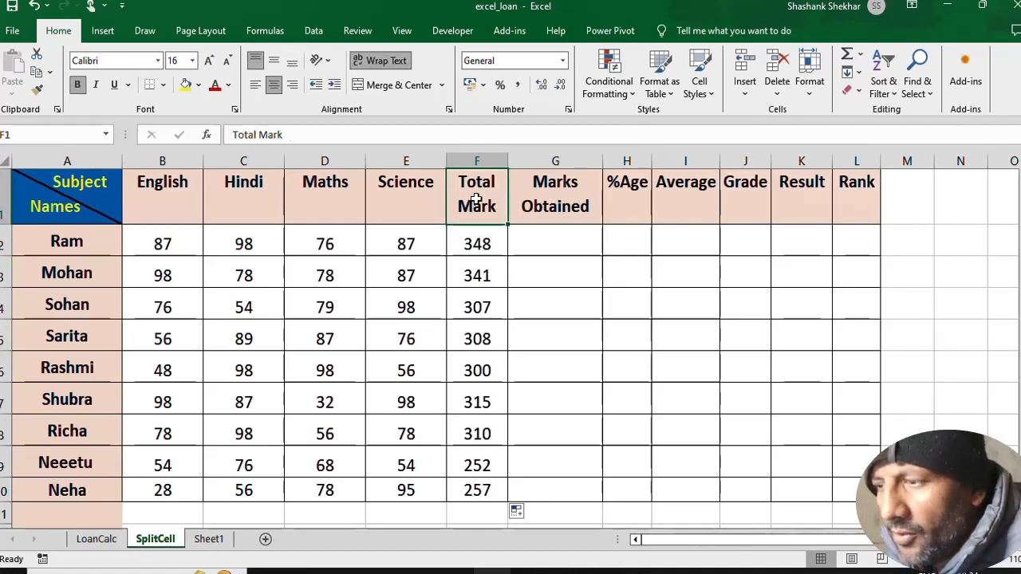
key(ctrl+c)
click(951, 201)
key(ctrl+v)
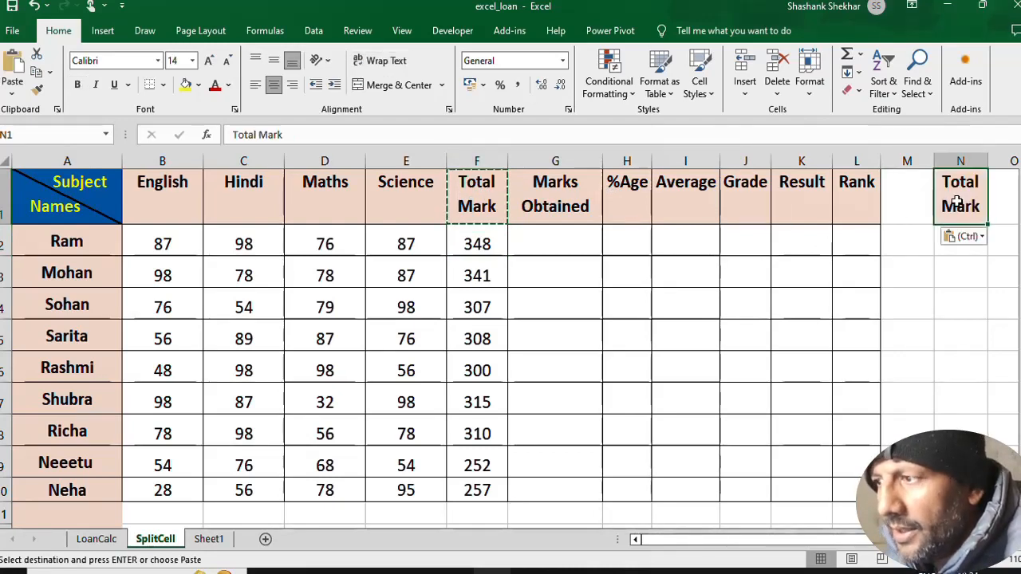
Copy the Marks Obtained header from G1 into F1 and move the Total Mark header from N1 to G1.
click(567, 200)
key(ctrl+c)
click(476, 202)
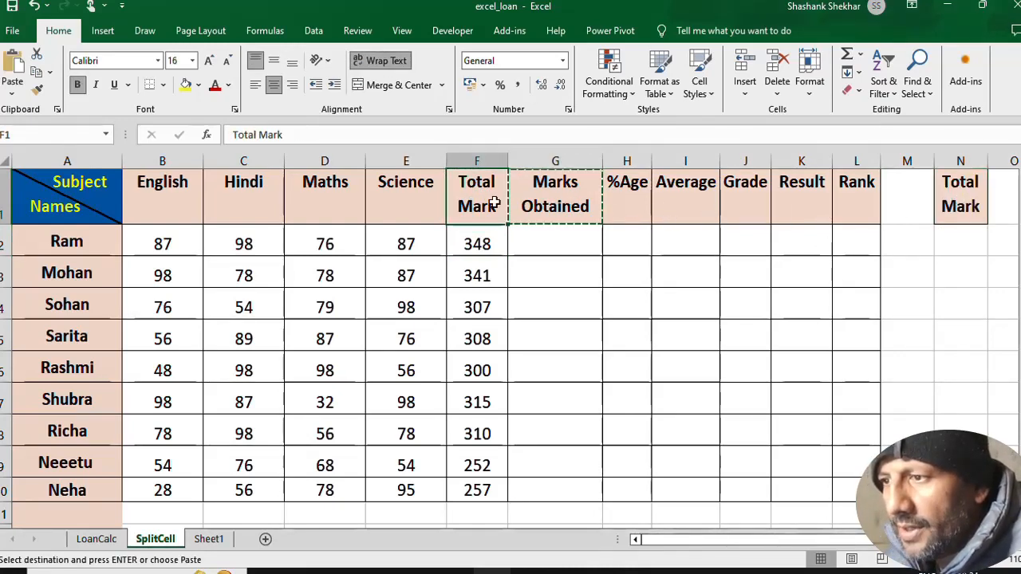
key(ctrl+v)
click(943, 209)
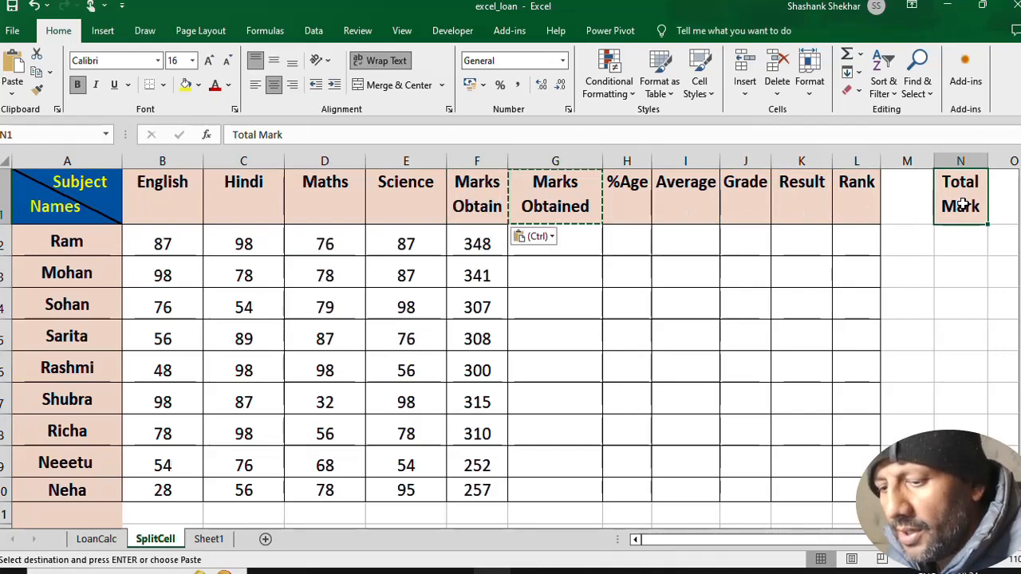
key(ctrl+x)
click(549, 200)
key(ctrl+v)
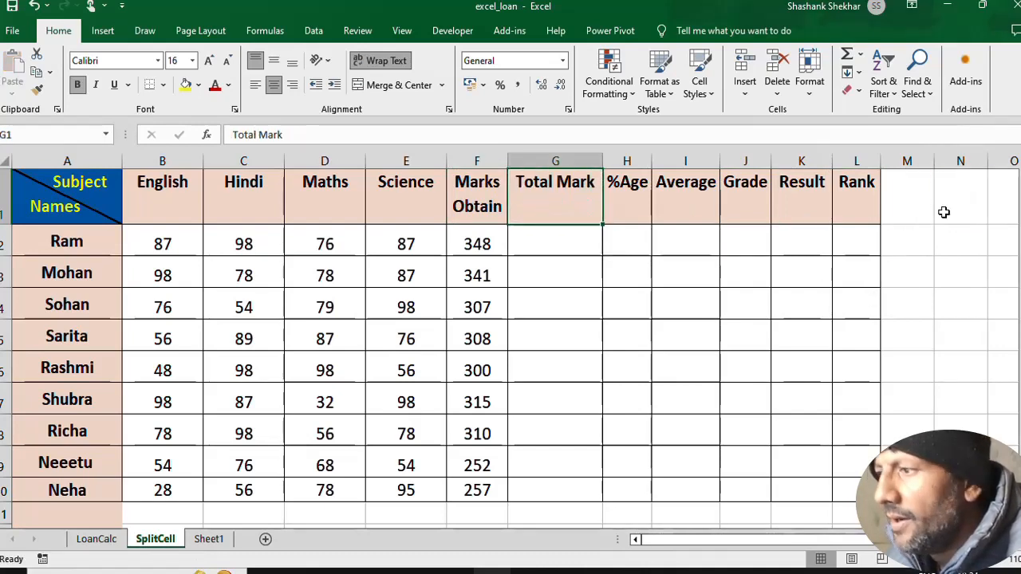
Narrow column G so Total Mark wraps onto two lines, and widen column F to fit Marks Obtained.
click(558, 251)
drag(602, 162, 586, 162)
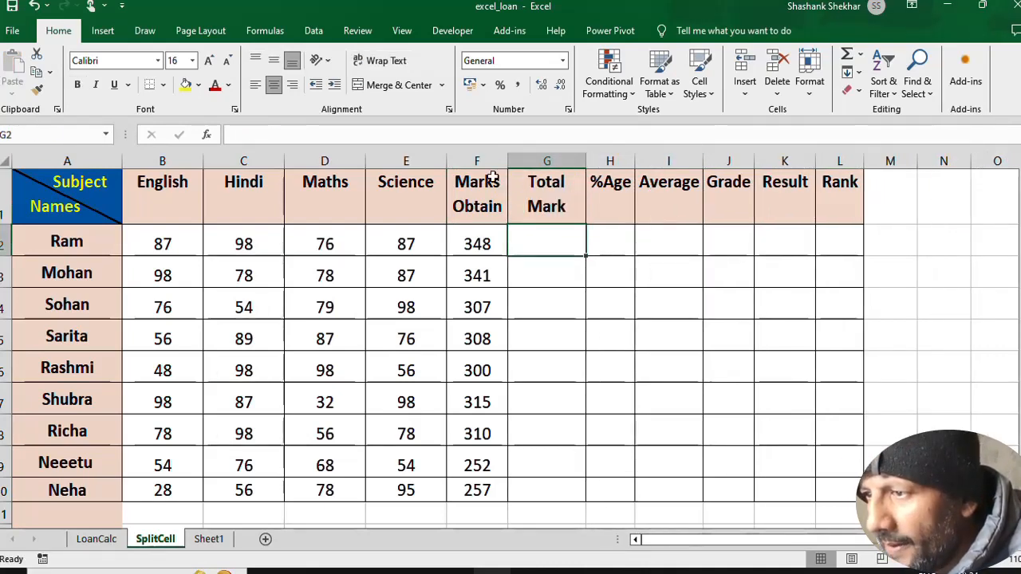
drag(507, 164, 527, 167)
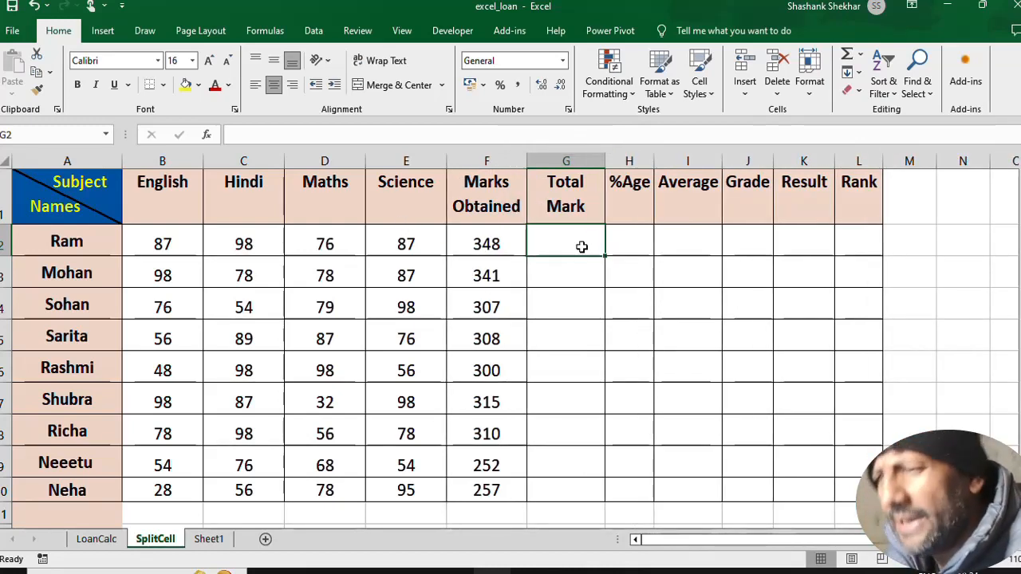
Enter 400 as the first student's Total Mark in G2.
text(=)
key(BackSpace)
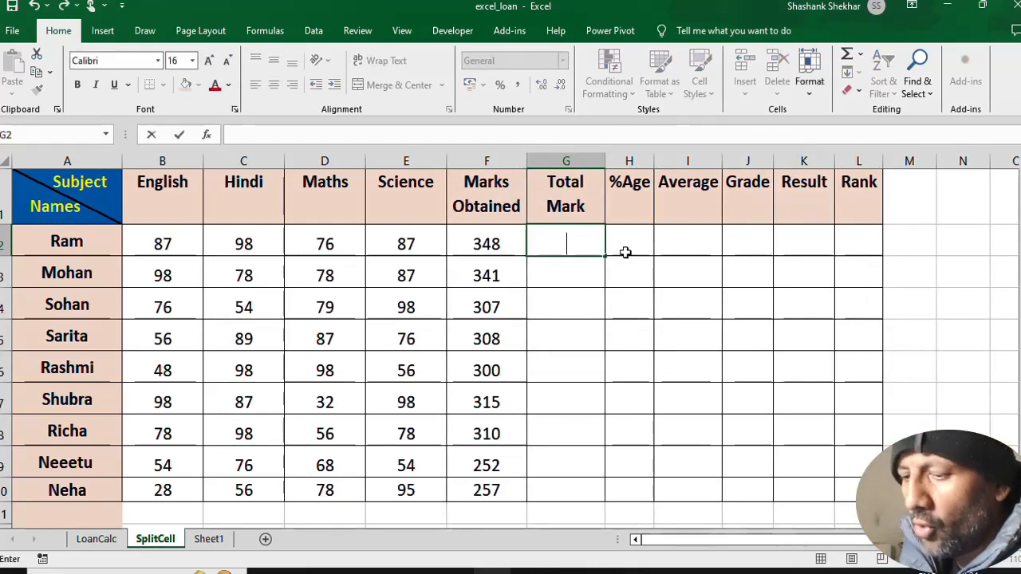
text(400)
key(Return)
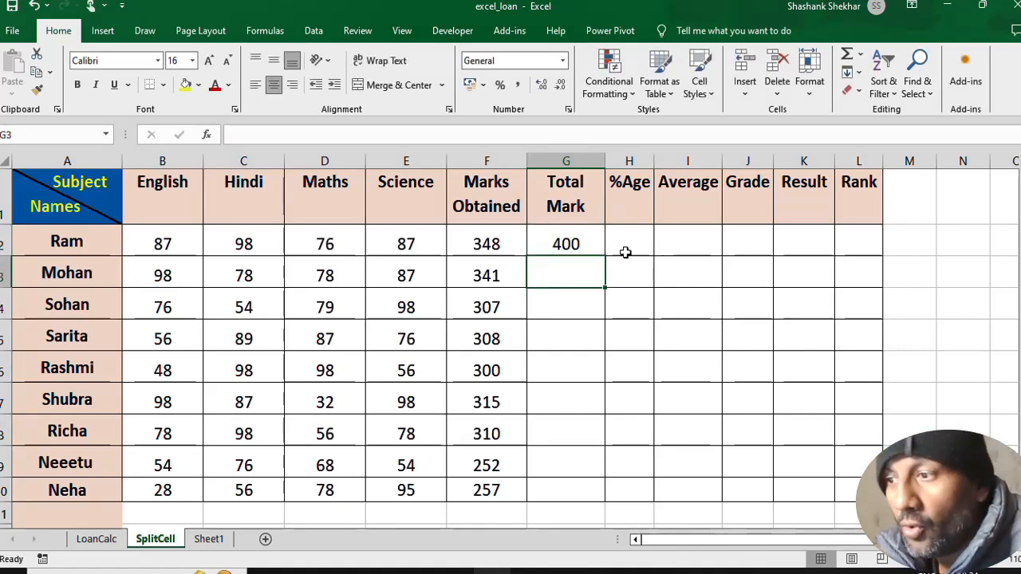
Copy the value 400 from G2 into the remaining Total Mark cells G3:G10.
key(Up)
key(ctrl+c)
key(Down)
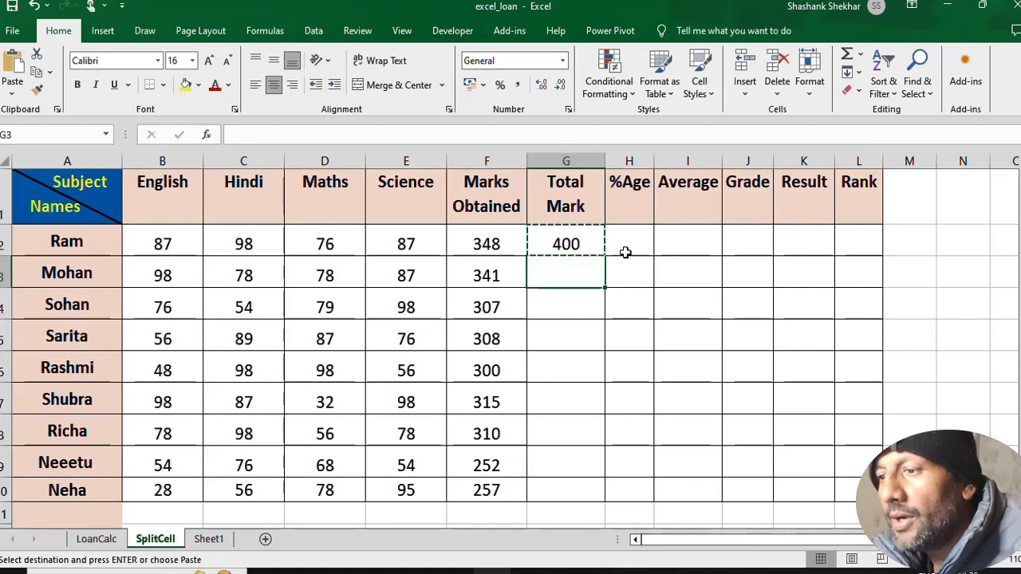
key(shift+Down)
key(shift+Down)
key(shift+Down)
key(shift+Down)
key(shift+Down)
key(shift+Down)
key(shift+Down)
key(ctrl+v)
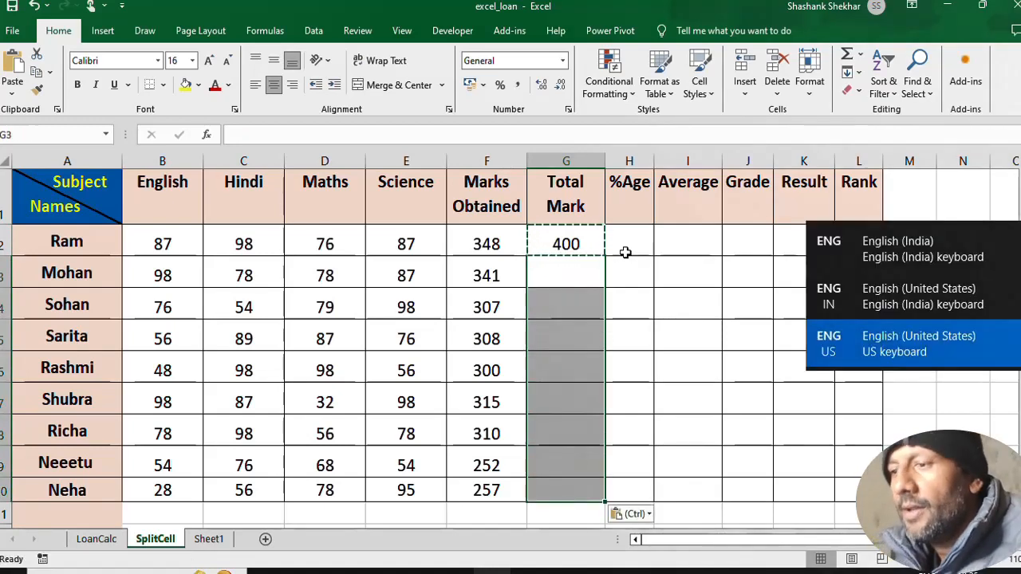
Fill the Total Mark value in G2 down through G10.
click(585, 342)
click(578, 245)
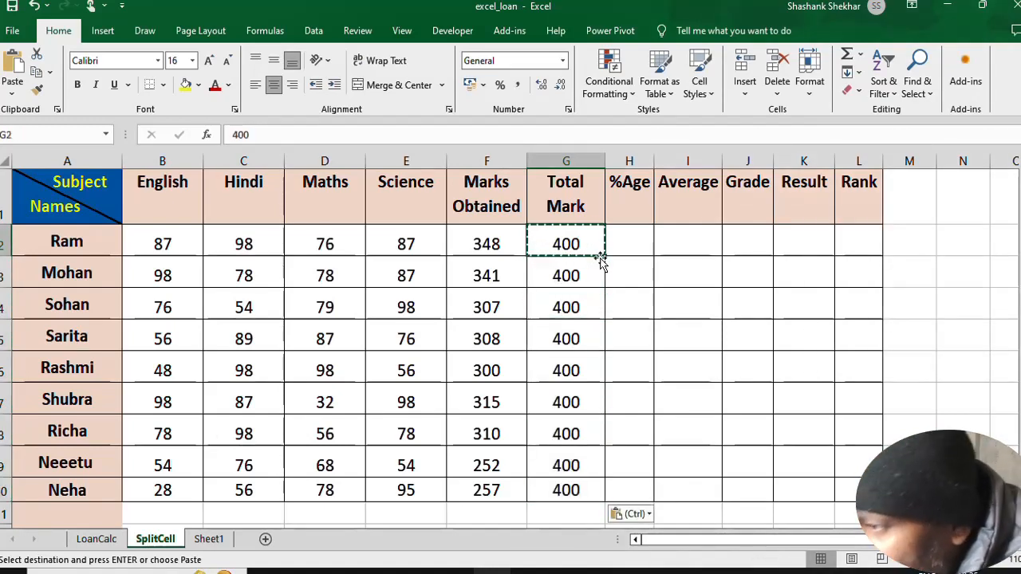
drag(604, 256, 603, 493)
click(612, 338)
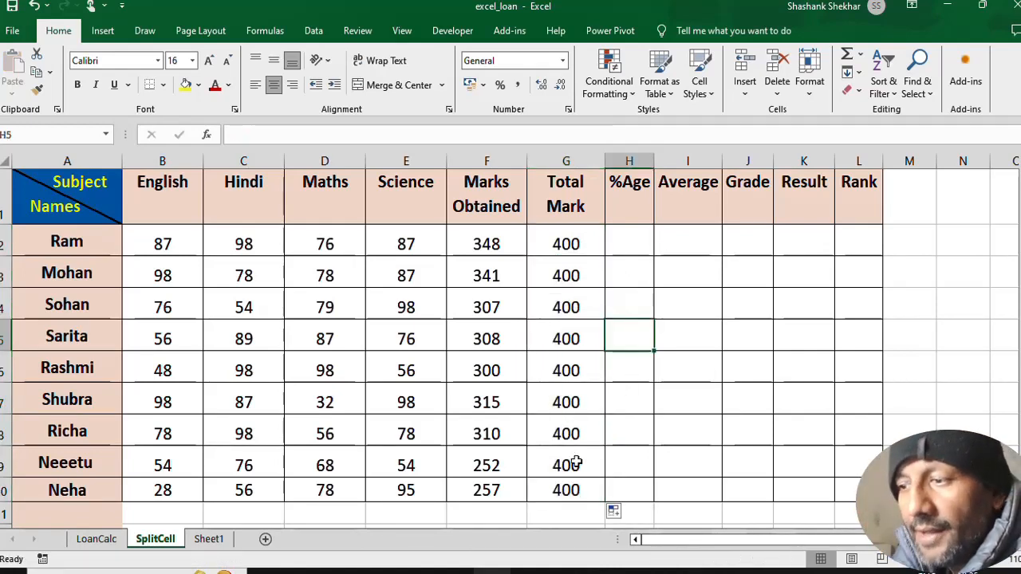
Slightly narrow the Total Mark and Marks Obtained columns and select the first %Age cell, H2.
drag(605, 161, 595, 161)
drag(524, 161, 523, 161)
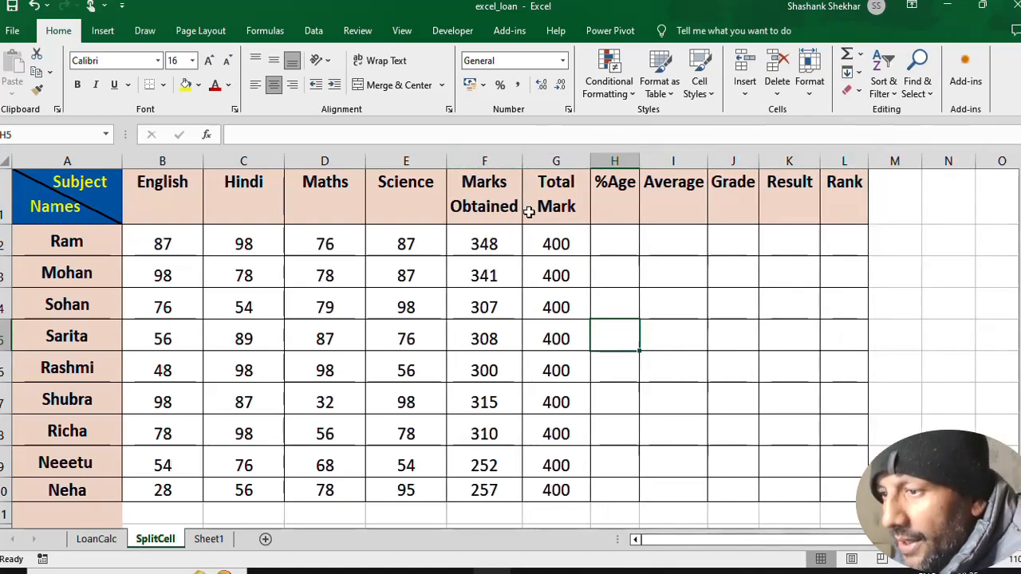
click(614, 244)
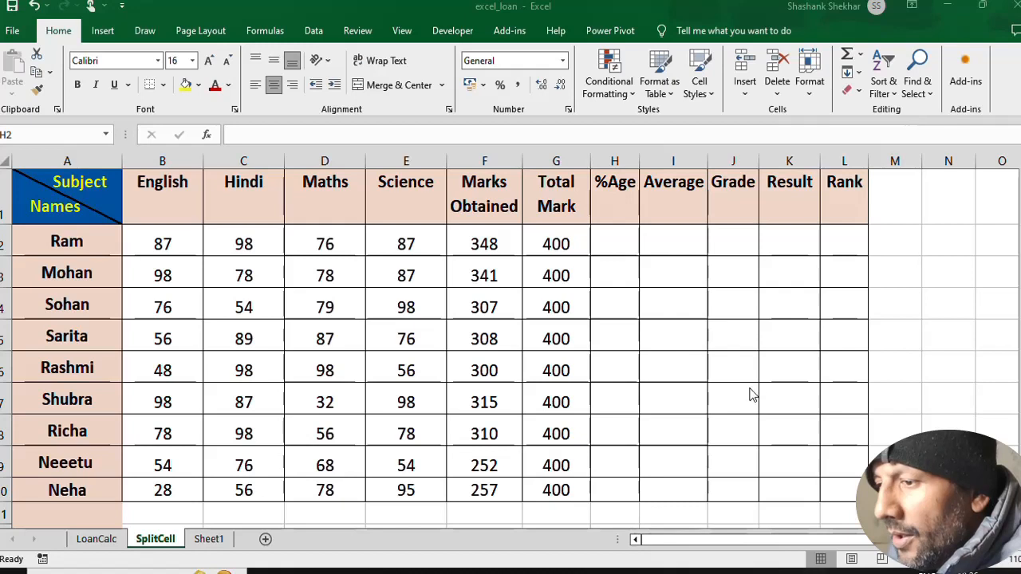
click(611, 243)
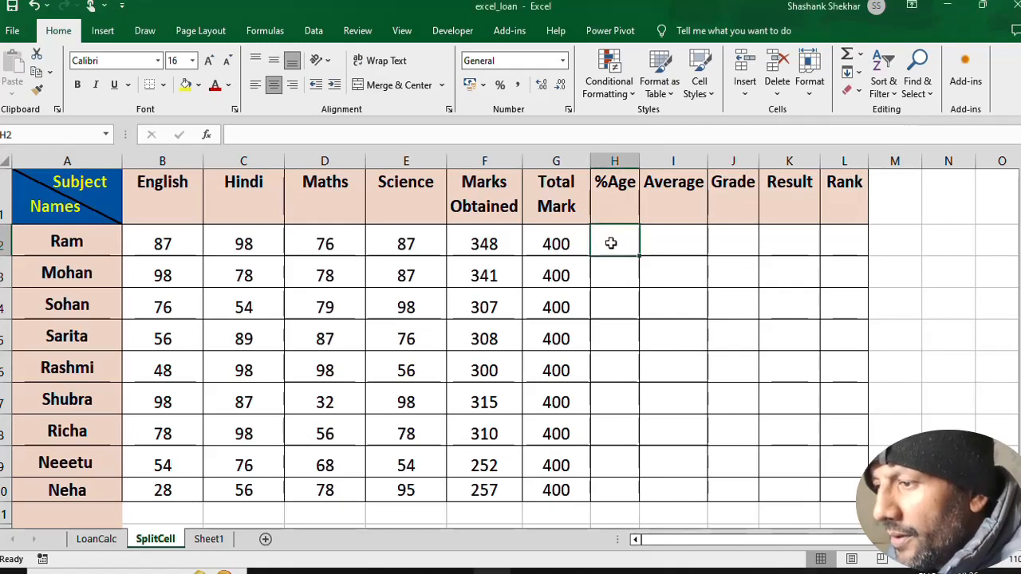
Calculate the first student's %Age in H2 with the formula =F2/G2.
text(=)
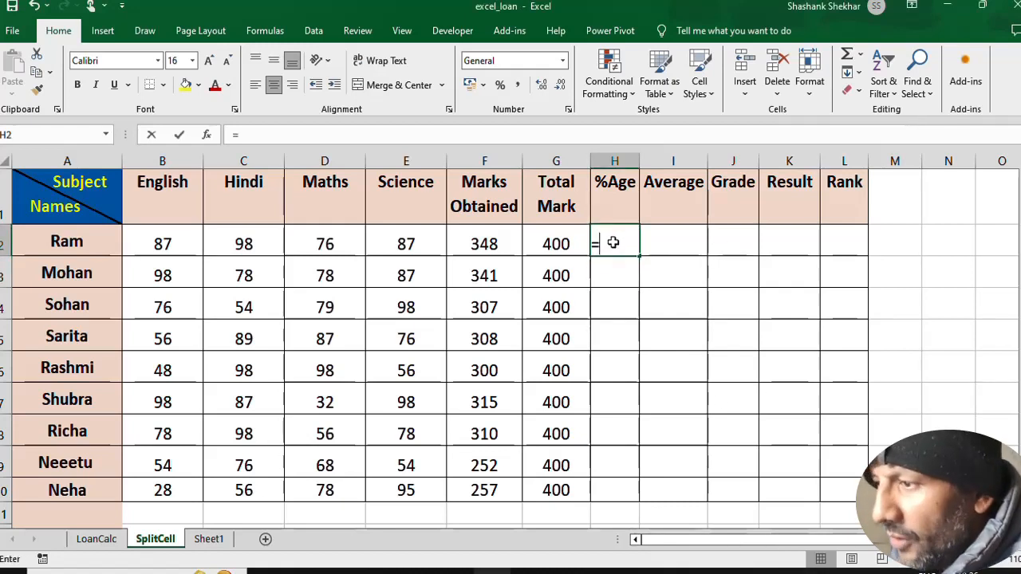
key(Left)
key(Left)
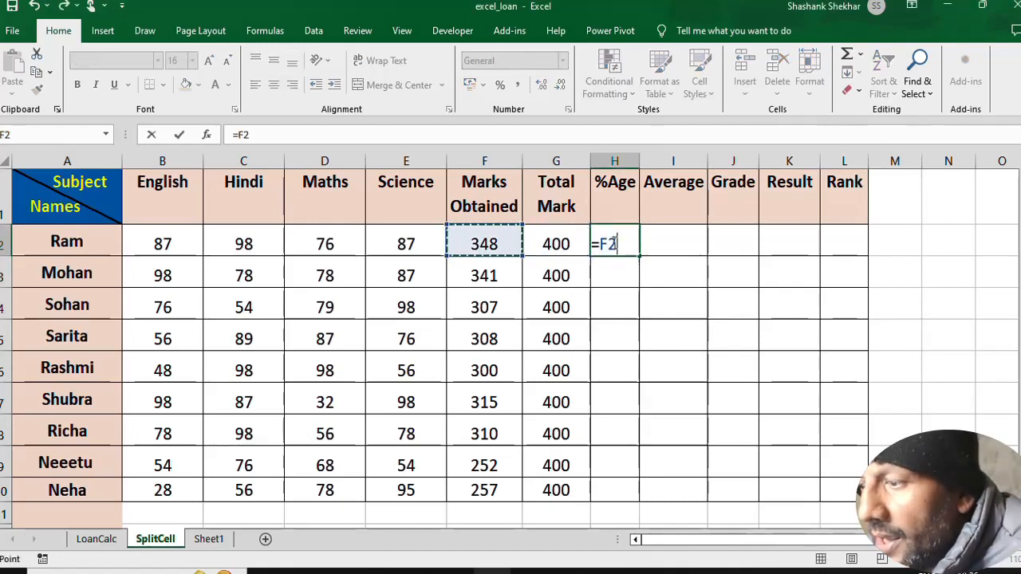
text(/)
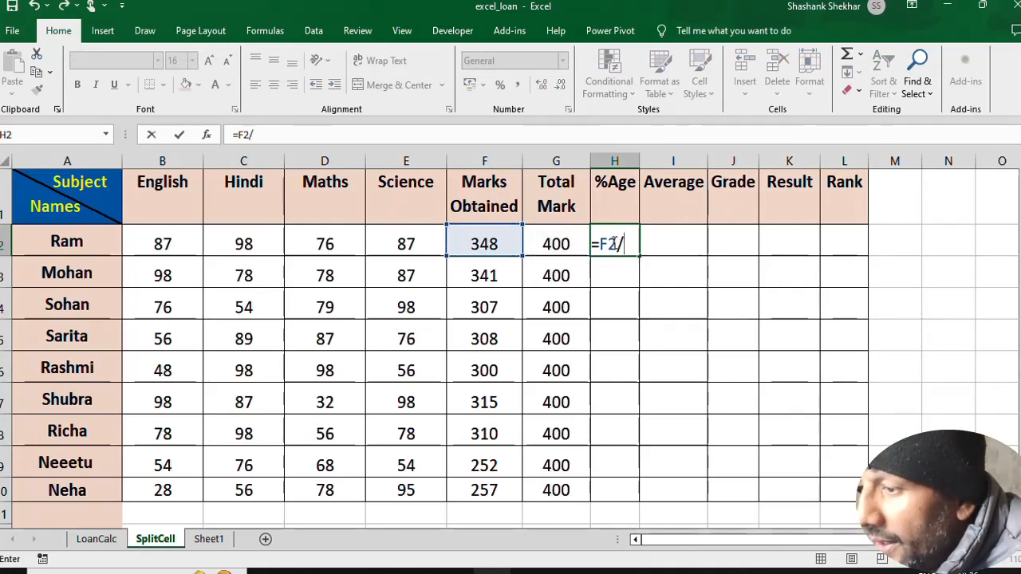
click(552, 239)
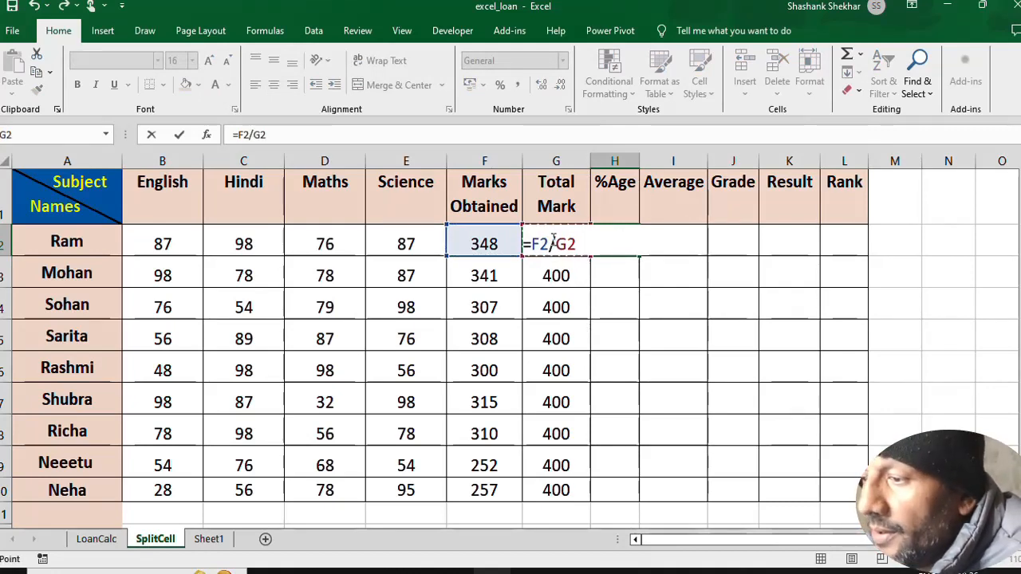
key(Return)
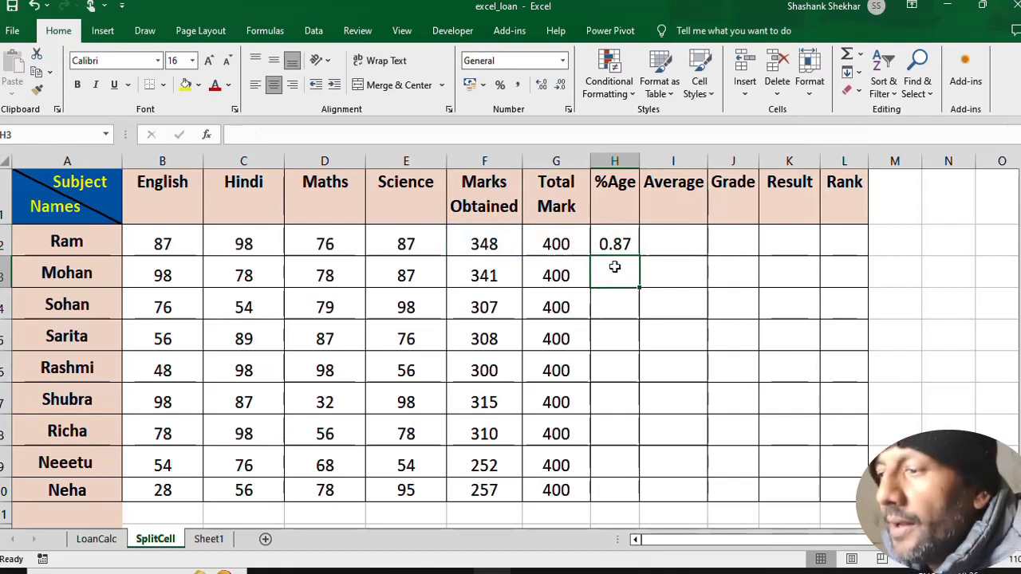
Format H2 as a percentage without decimals and fill its formula down through H10.
click(606, 253)
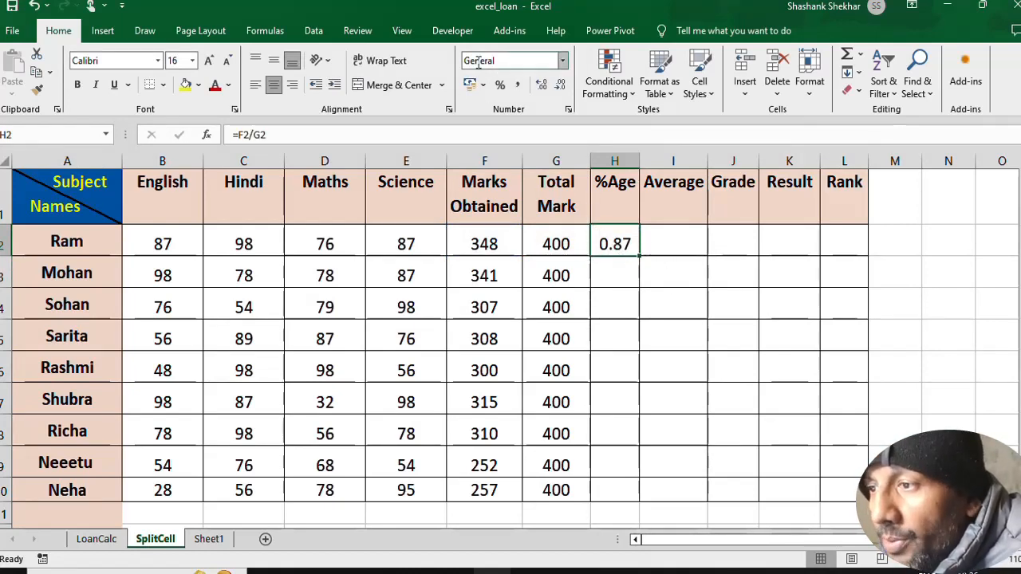
click(563, 61)
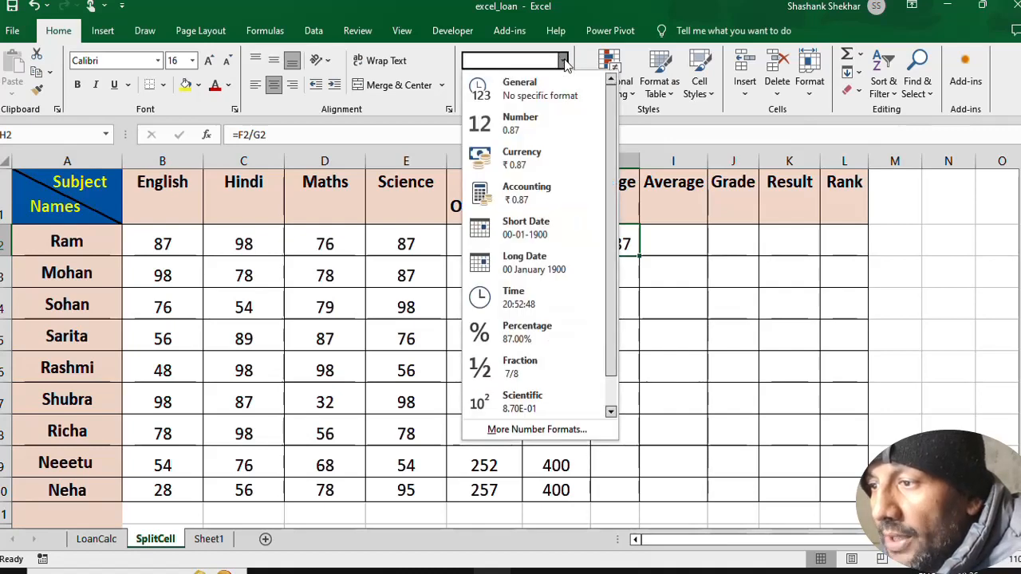
click(534, 333)
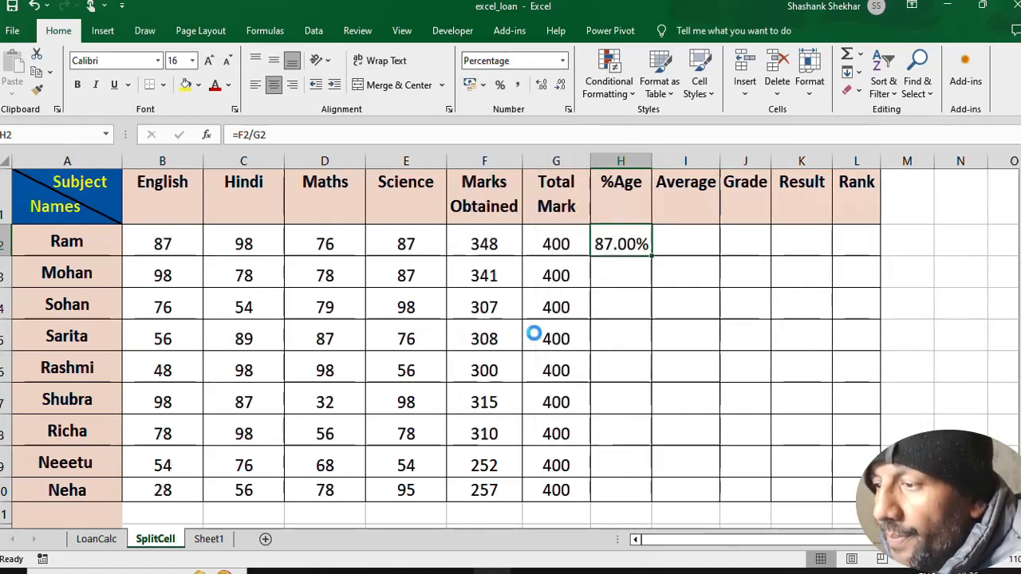
click(501, 88)
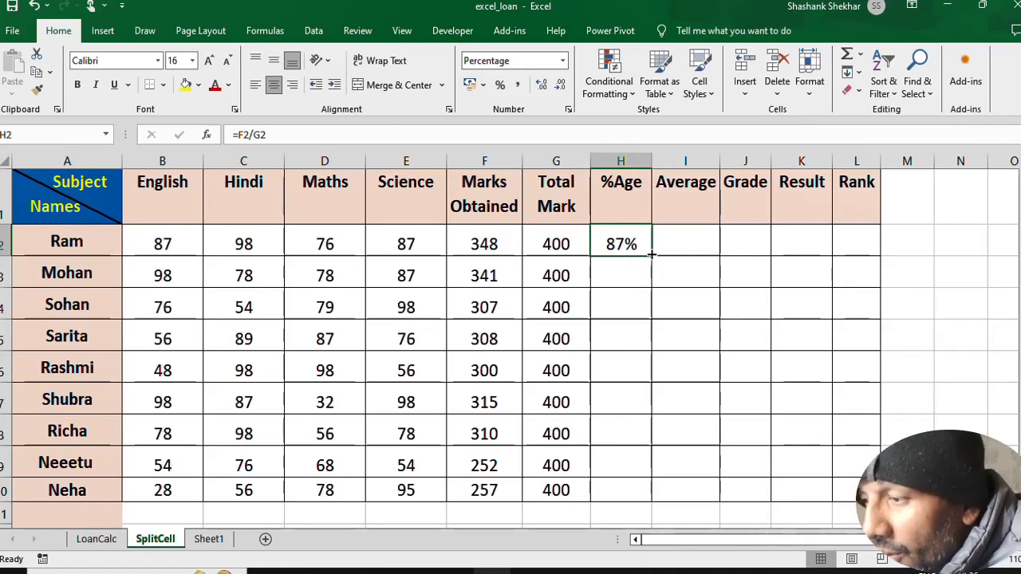
drag(652, 254, 643, 491)
click(636, 433)
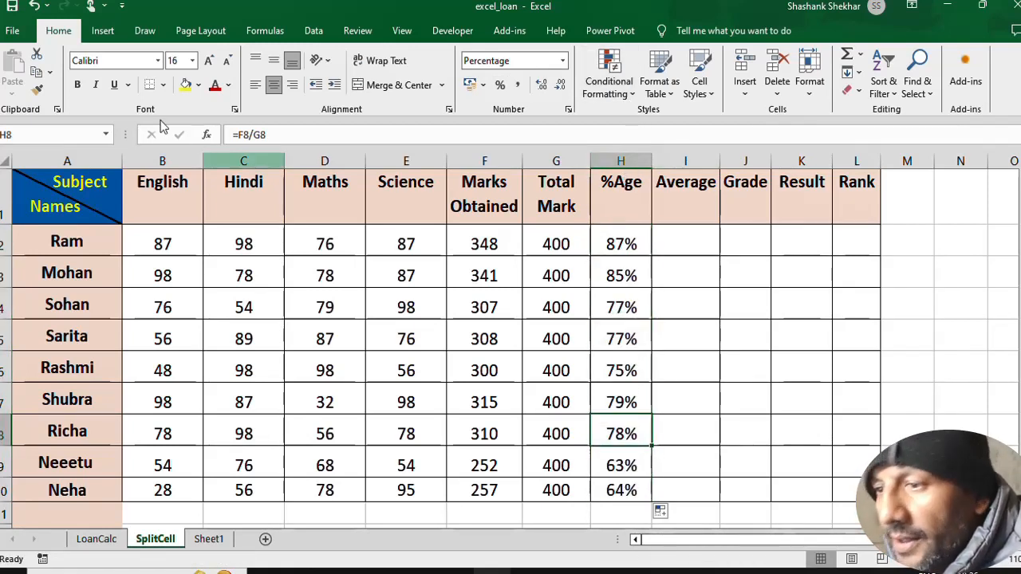
Autofit the widths of the Hindi, Maths and Science columns to their contents.
double_click(284, 162)
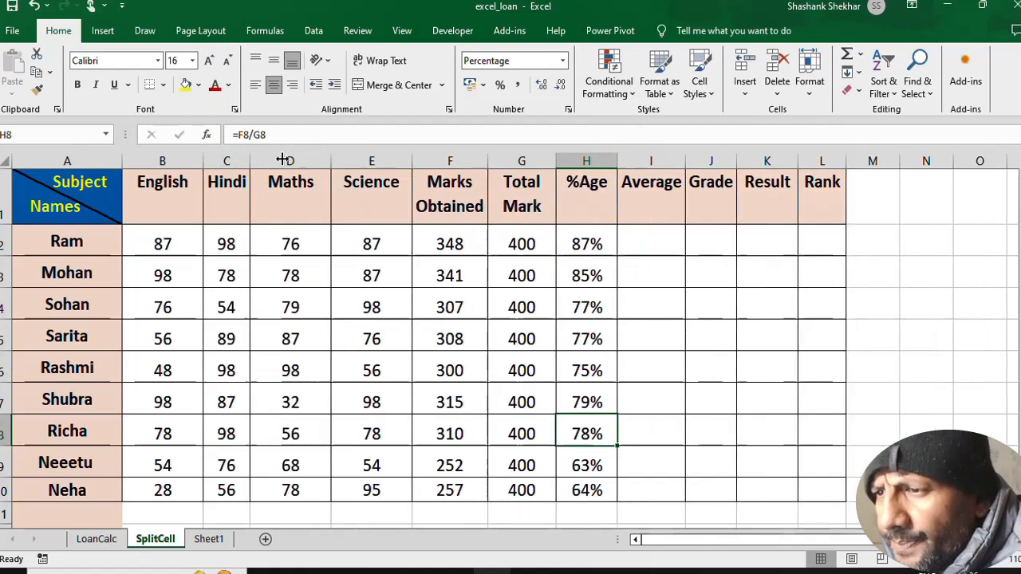
double_click(332, 161)
double_click(384, 161)
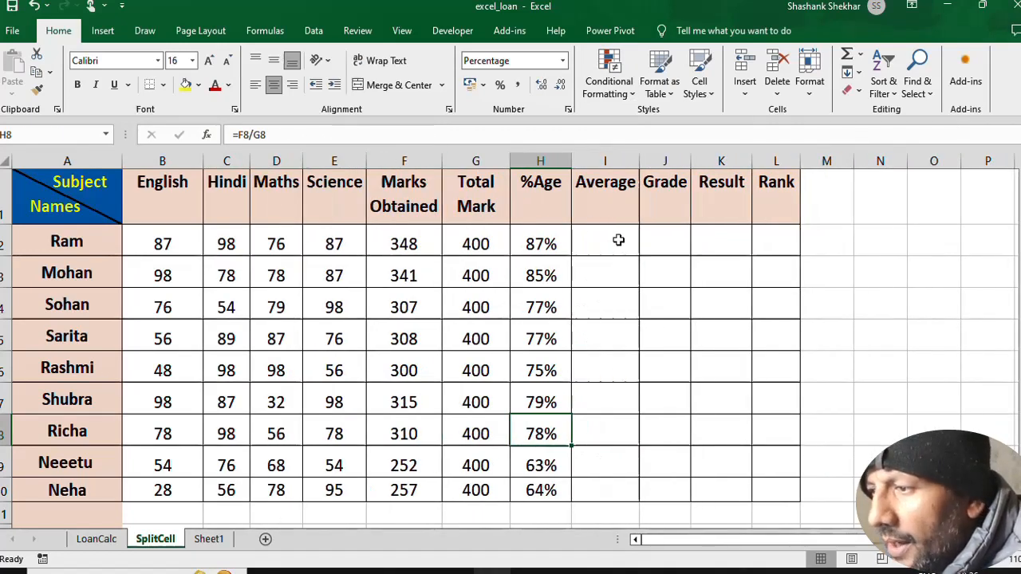
Calculate the first student's Average in I2 by dividing Marks Obtained by 4 with =F2/4.
click(614, 240)
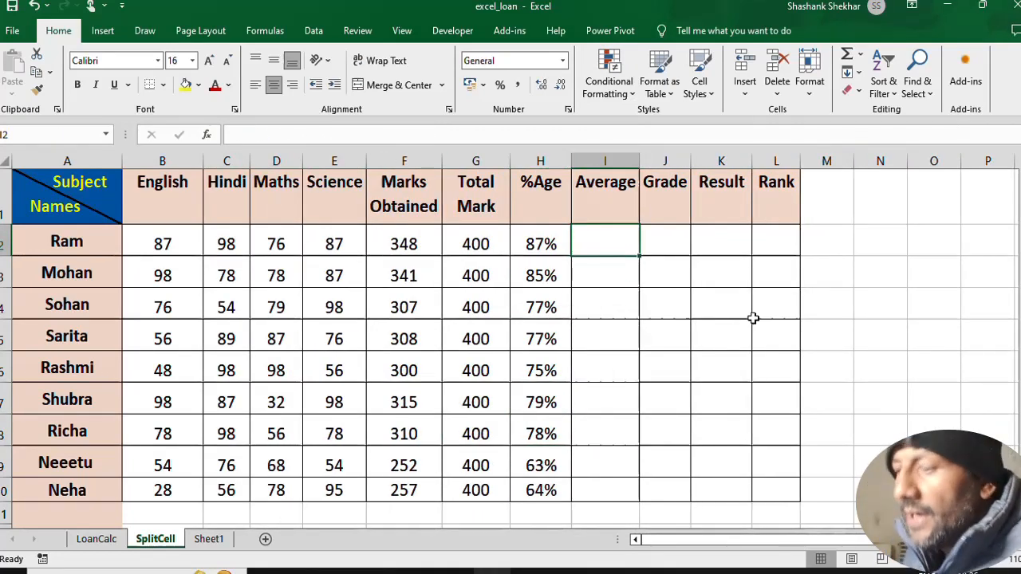
key(Left)
key(Left)
key(Left)
key(Right)
key(Right)
key(Right)
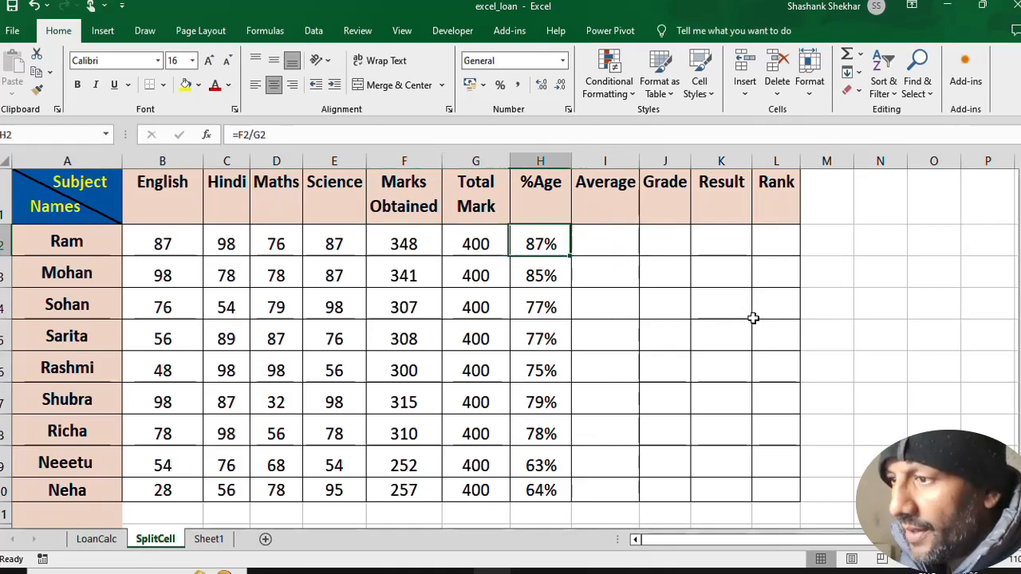
text(=)
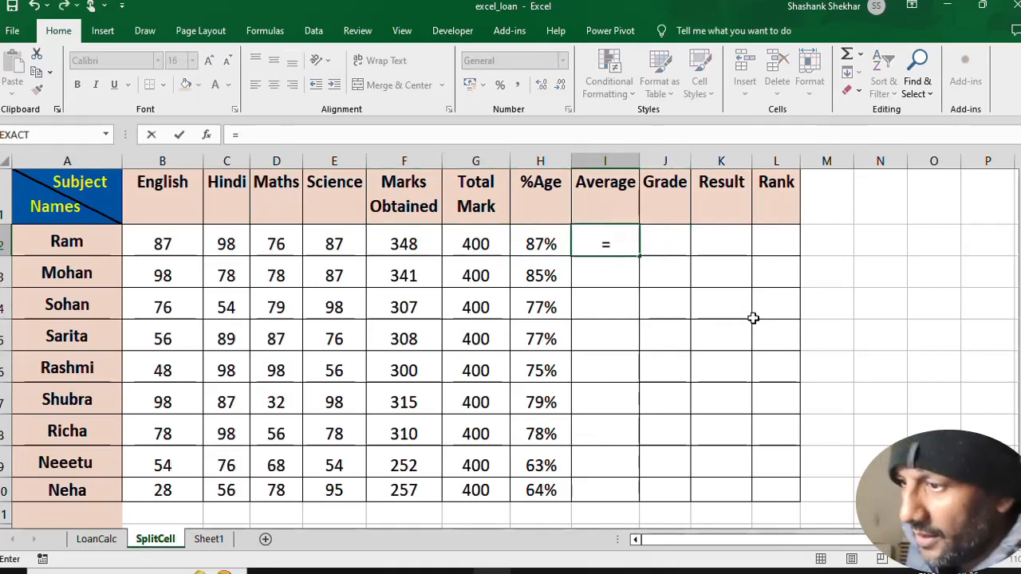
key(Left)
key(Left)
key(Left)
text(/)
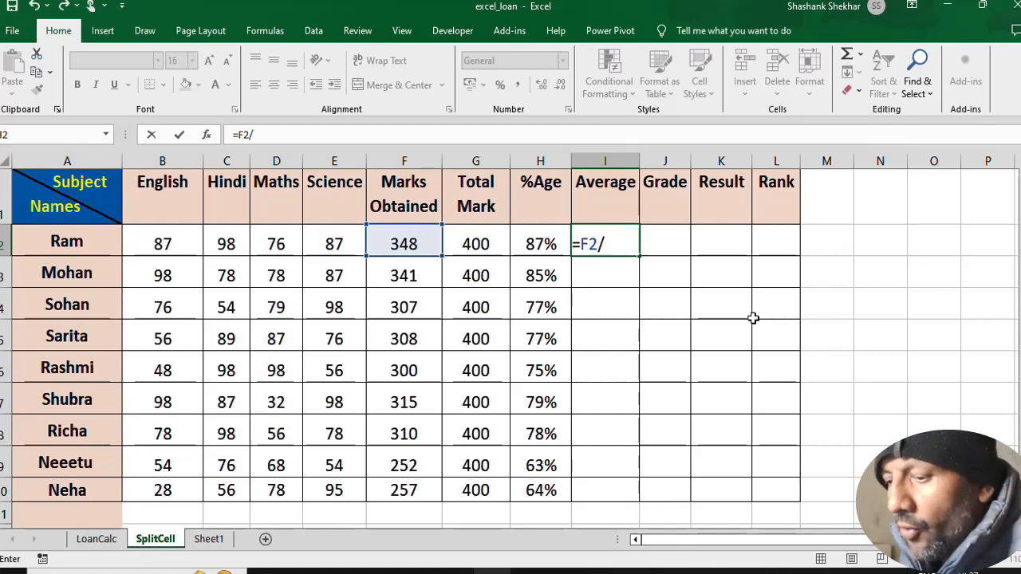
text(5)
key(BackSpace)
text(4)
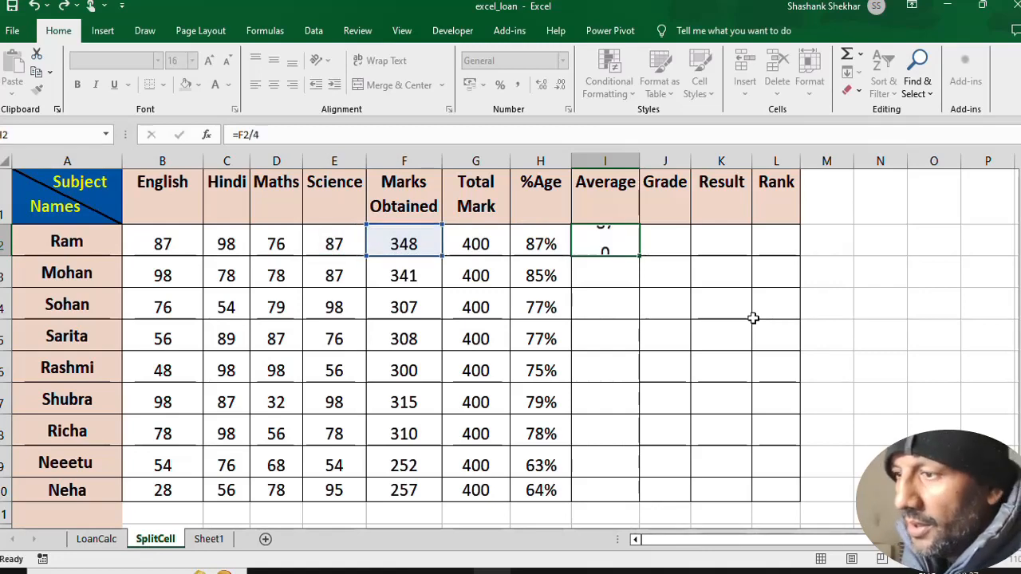
key(Return)
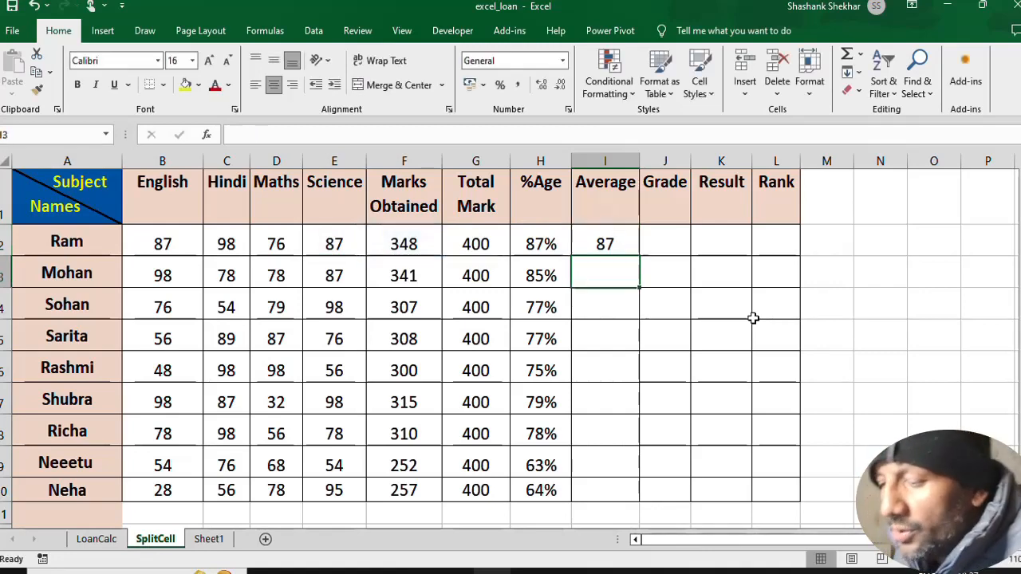
Calculate the second student's Average in I3 with the formula =AVERAGE(B3:E3).
text(=ave)
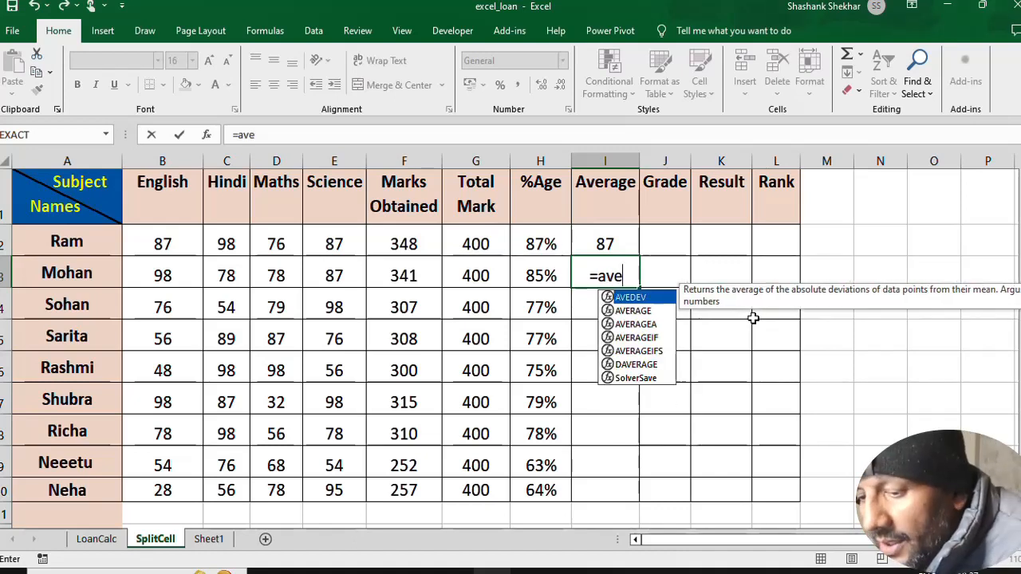
text(r)
key(Tab)
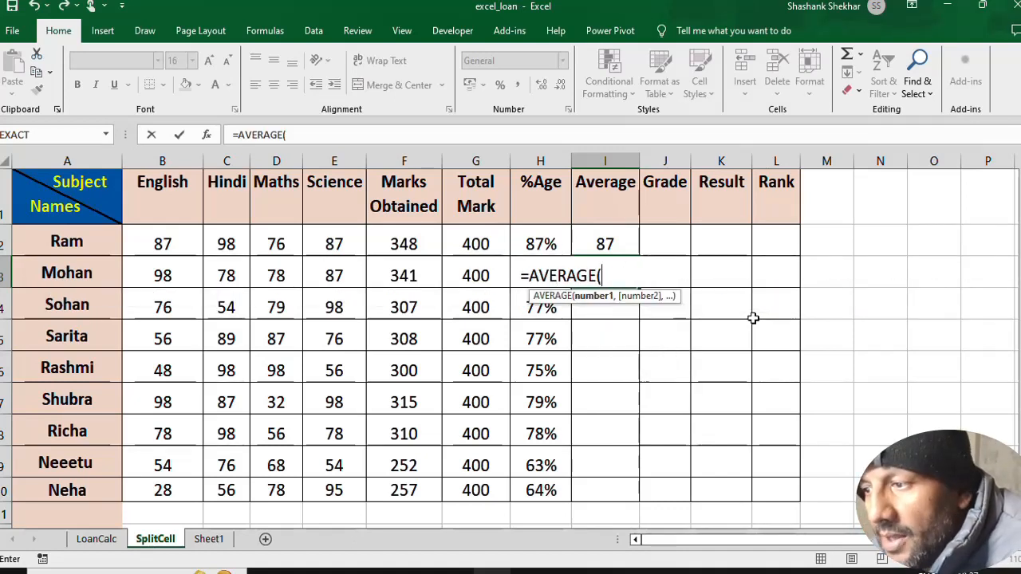
key(Left)
key(Left)
key(Left)
key(Left)
key(Left)
key(Left)
key(Left)
key(shift+Right)
key(shift+Right)
key(shift+Right)
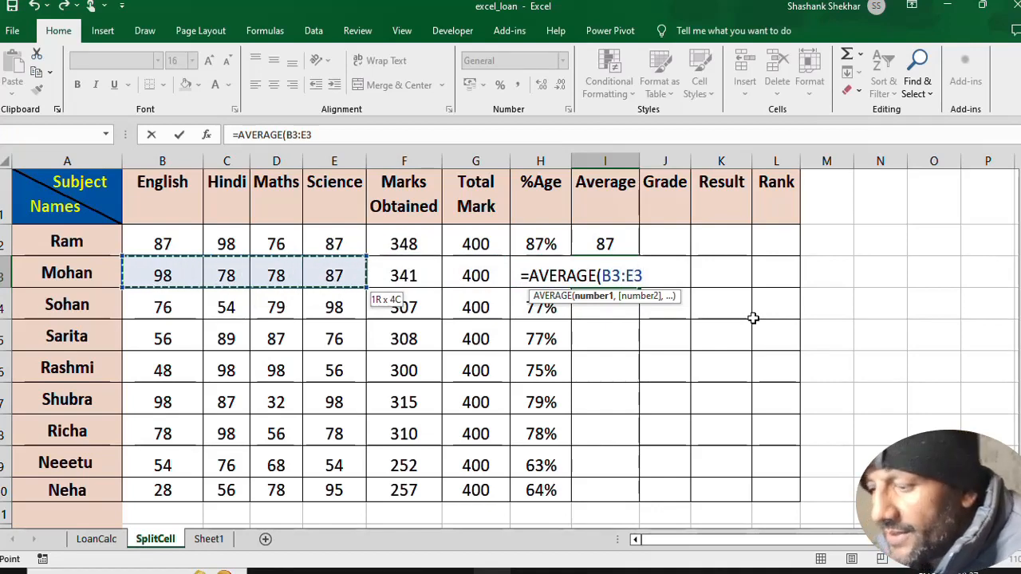
key(Return)
key(Up)
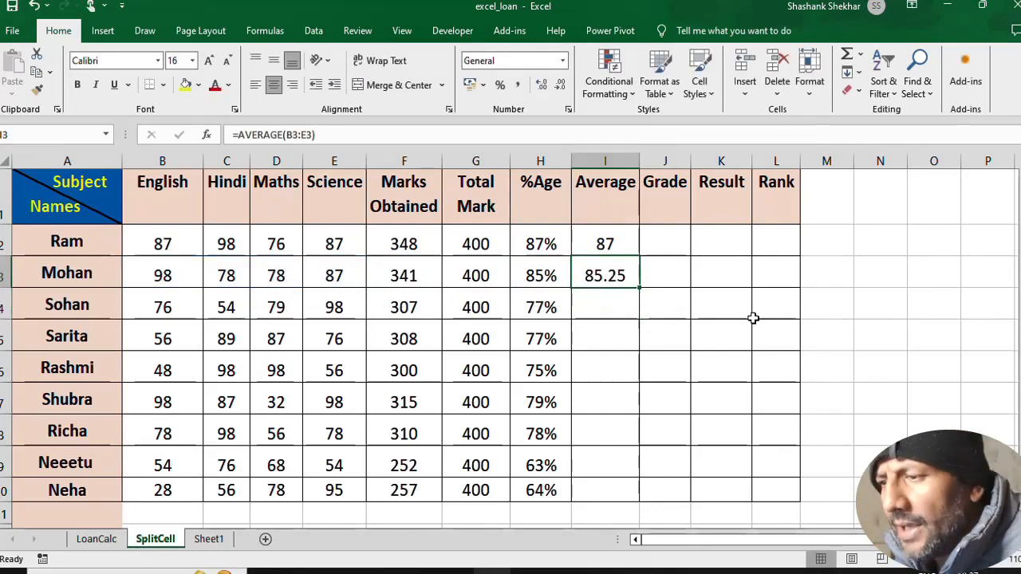
key(Up)
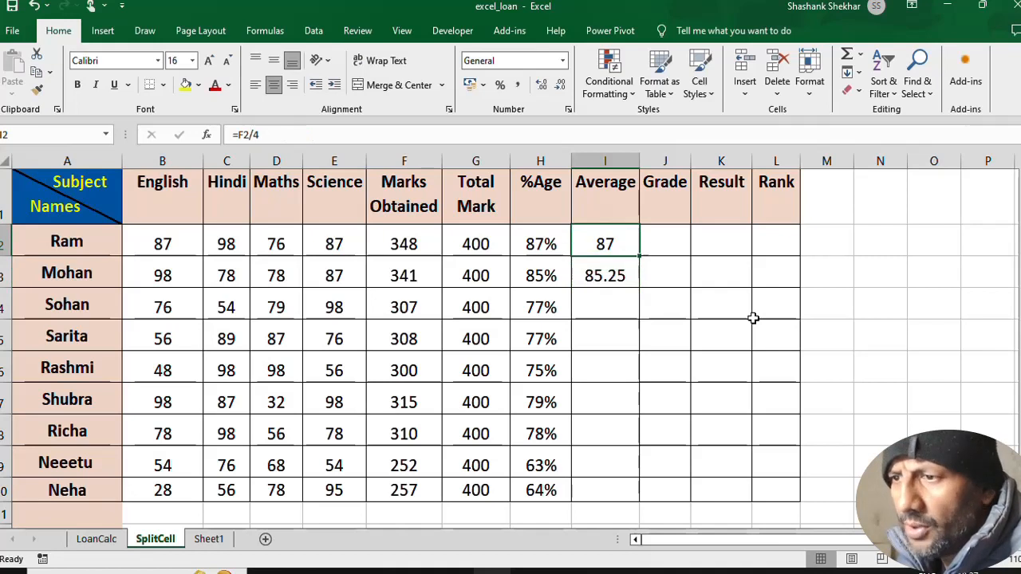
key(Down)
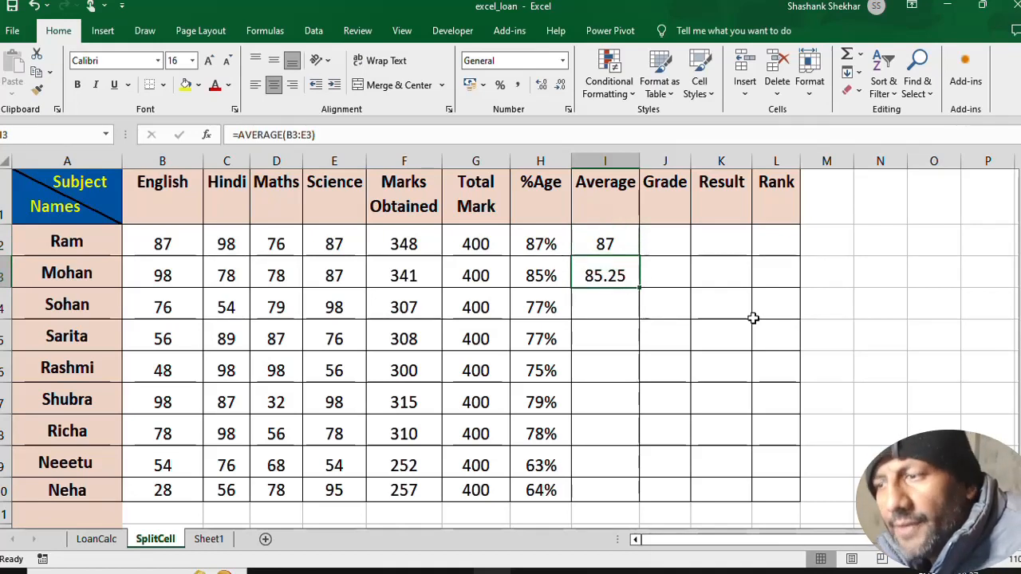
key(Down)
key(Up)
key(Down)
key(shift+Down)
key(shift+Down)
key(shift+Down)
key(shift+Down)
key(shift+Down)
key(shift+Down)
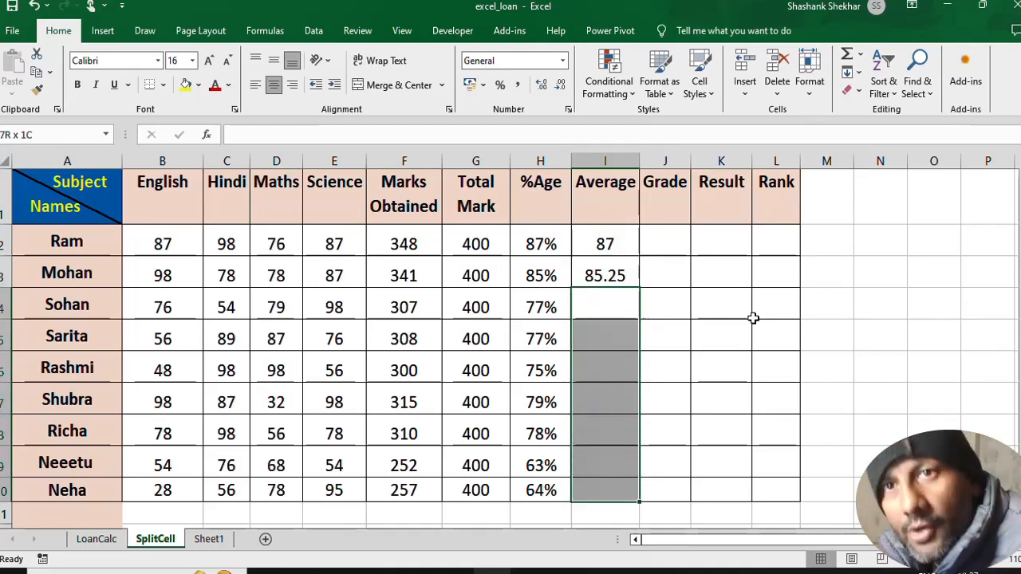
Copy the AVERAGE formula from I3 into the remaining Average cells I4:I10.
key(Up)
key(ctrl+c)
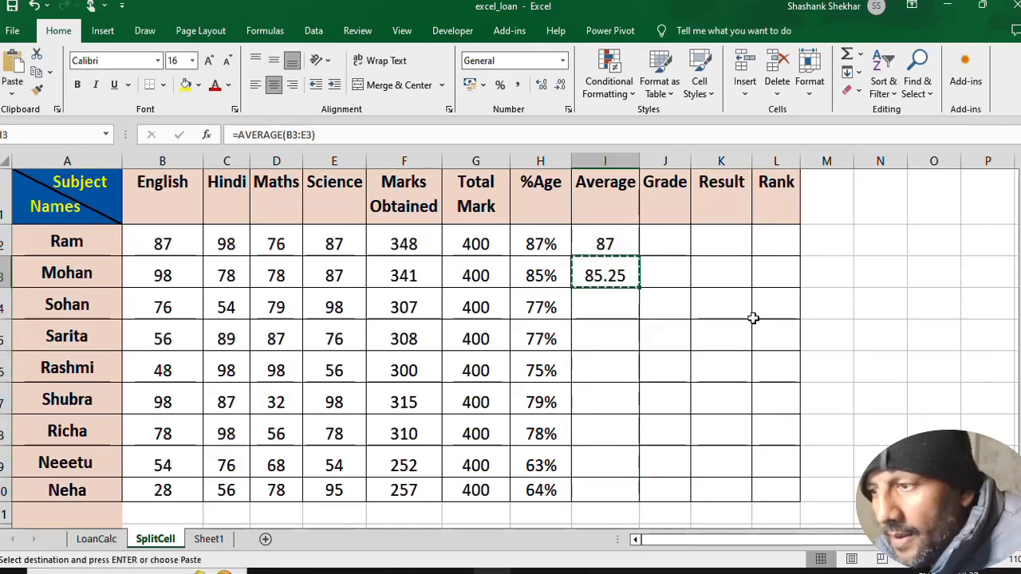
key(Down)
key(shift+Down)
key(shift+Down)
key(shift+Down)
key(shift+Down)
key(shift+Down)
key(shift+Down)
key(super+space)
key(ctrl+v)
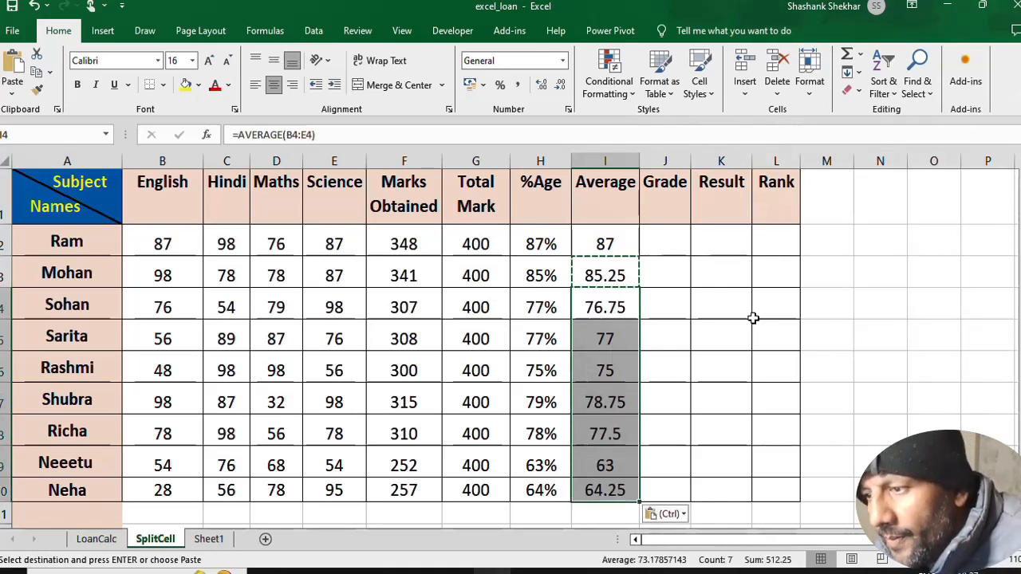
key(Up)
key(Up)
key(Up)
key(Down)
key(shift+Down)
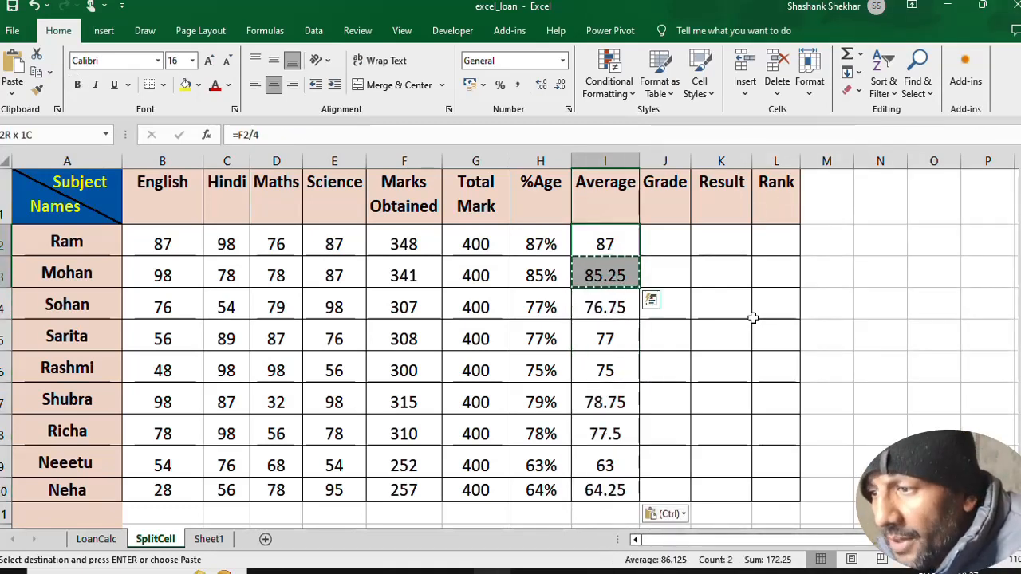
key(Up)
click(615, 311)
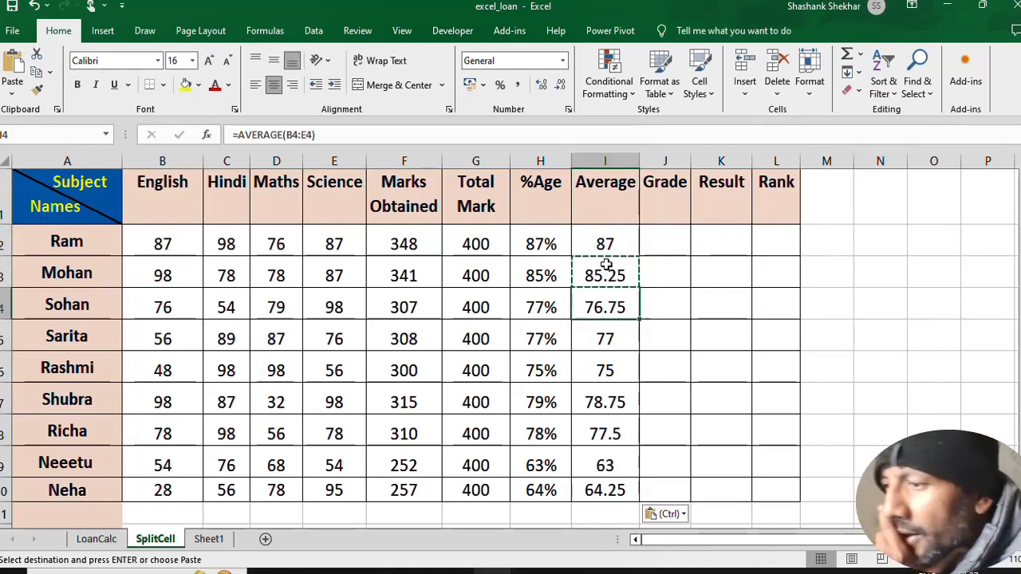
Format the Average values in I2:I10 to show one decimal place.
drag(604, 243, 604, 488)
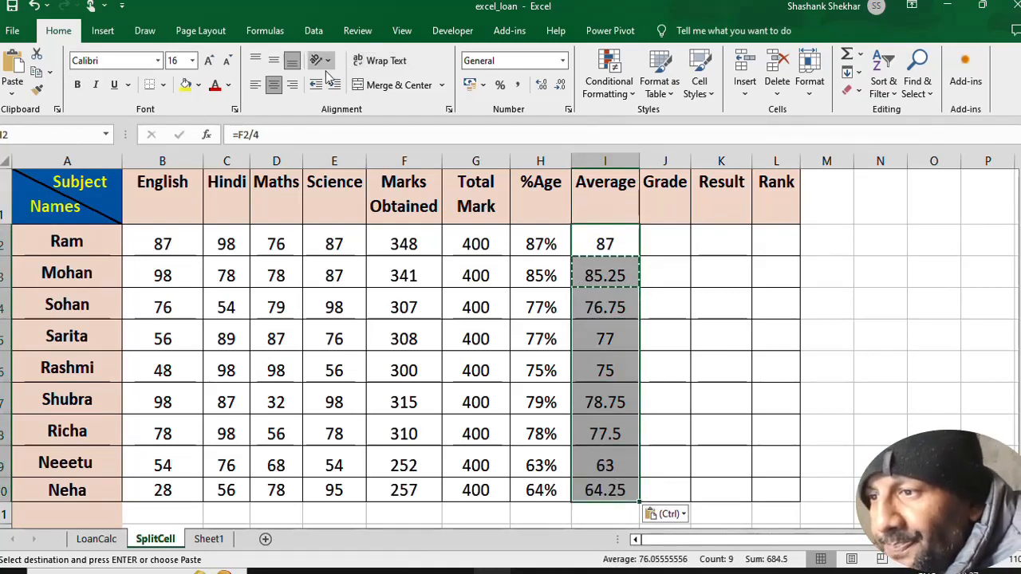
click(541, 86)
click(542, 86)
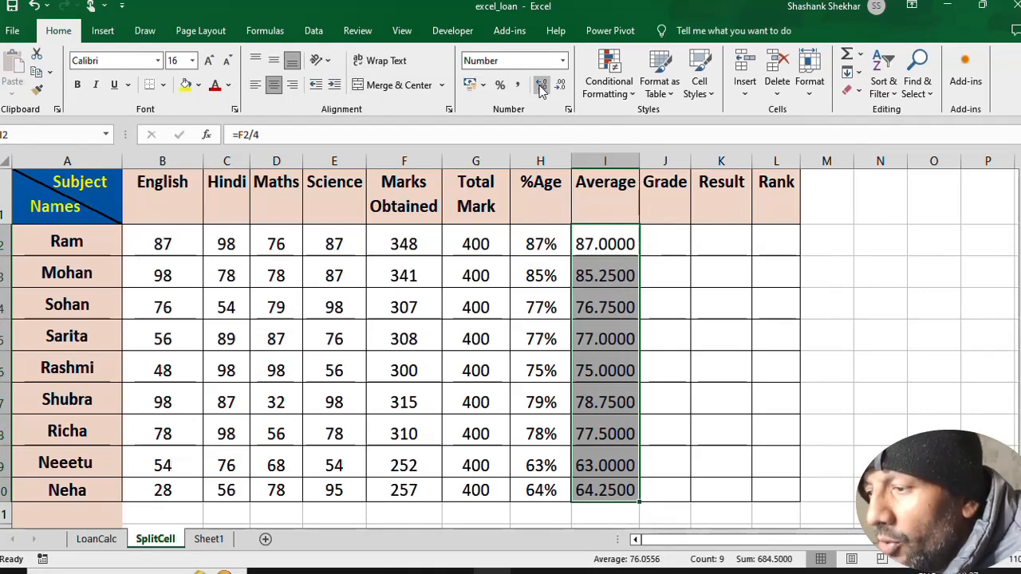
click(561, 86)
click(561, 85)
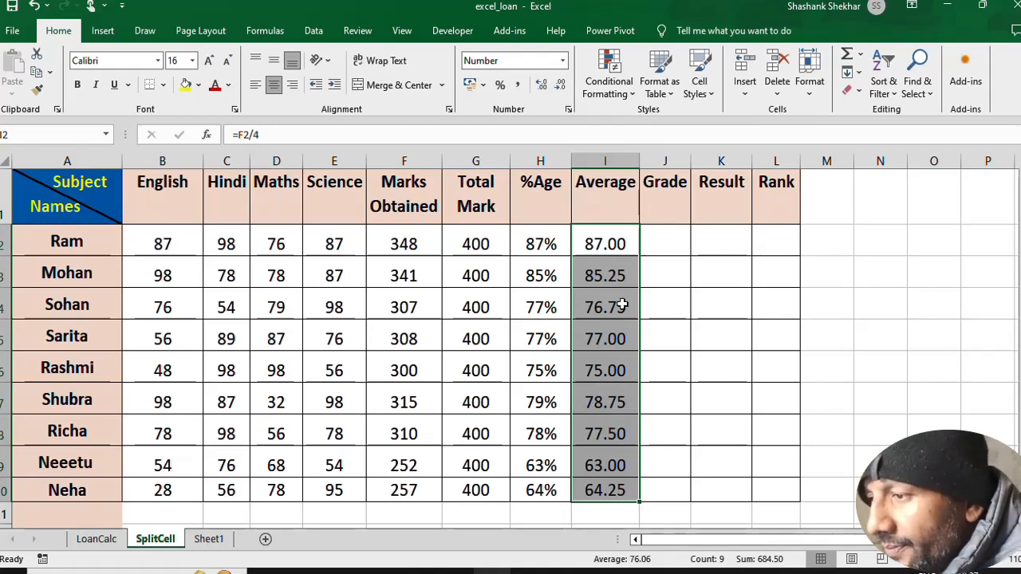
click(560, 86)
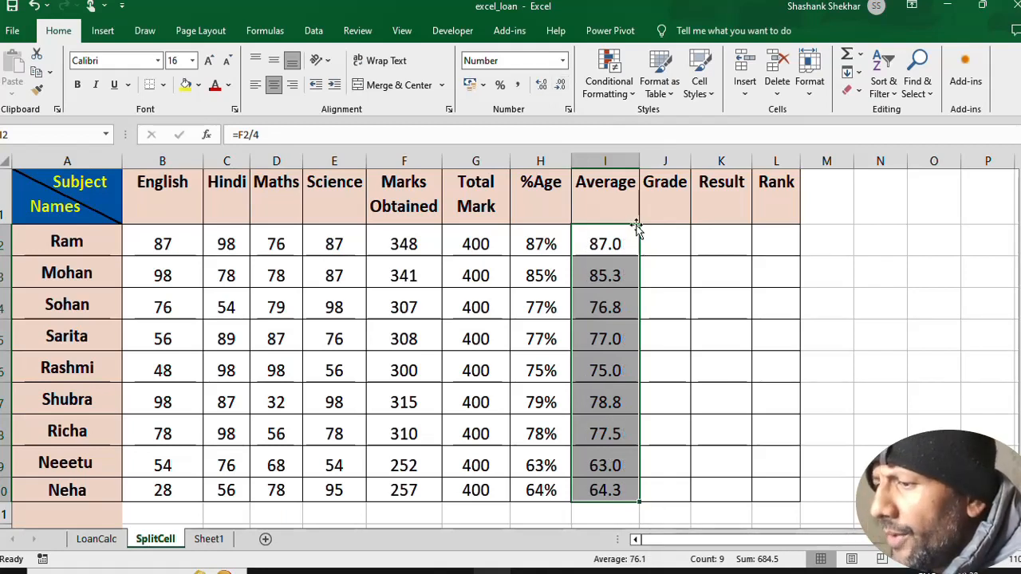
Begin the first student's Grade formula in J2 with an IF that returns "A+" when I2>95.
click(658, 249)
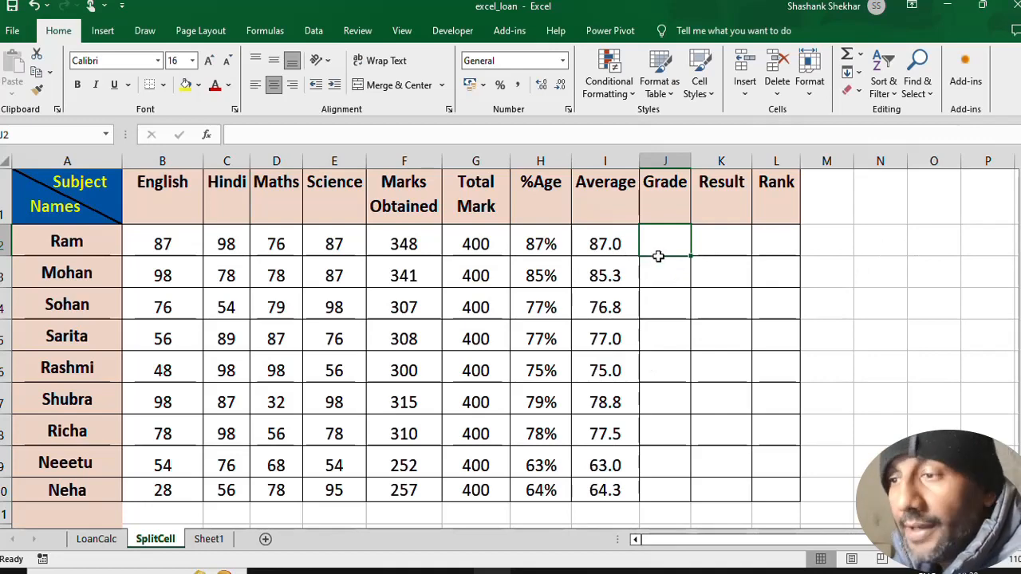
text(=)
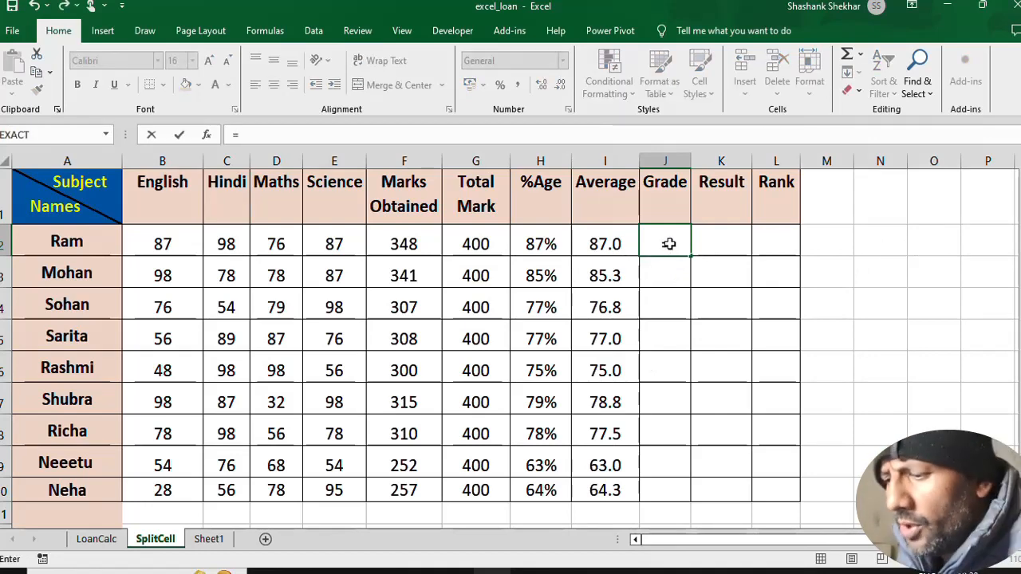
text(m)
key(BackSpace)
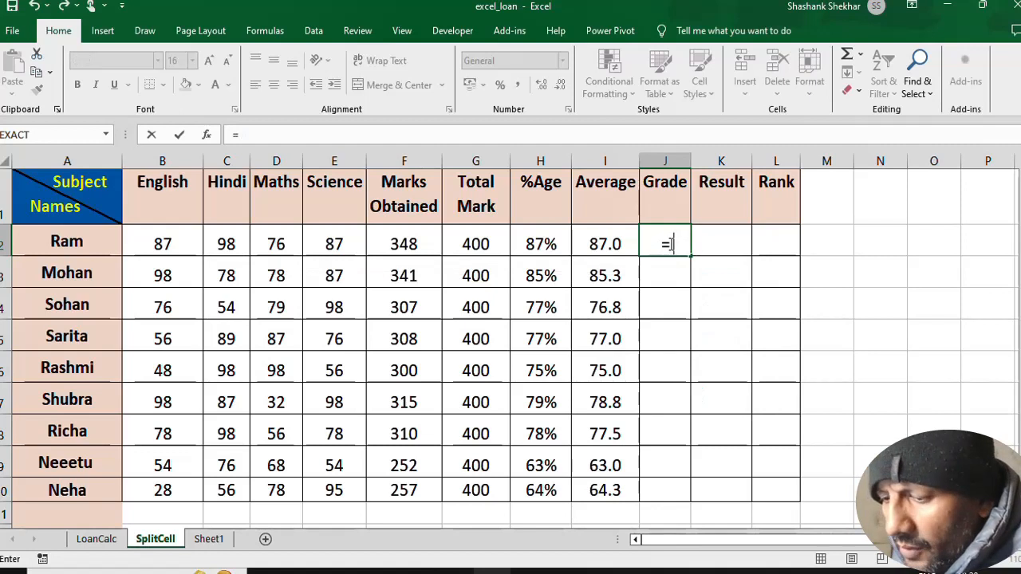
text(if()
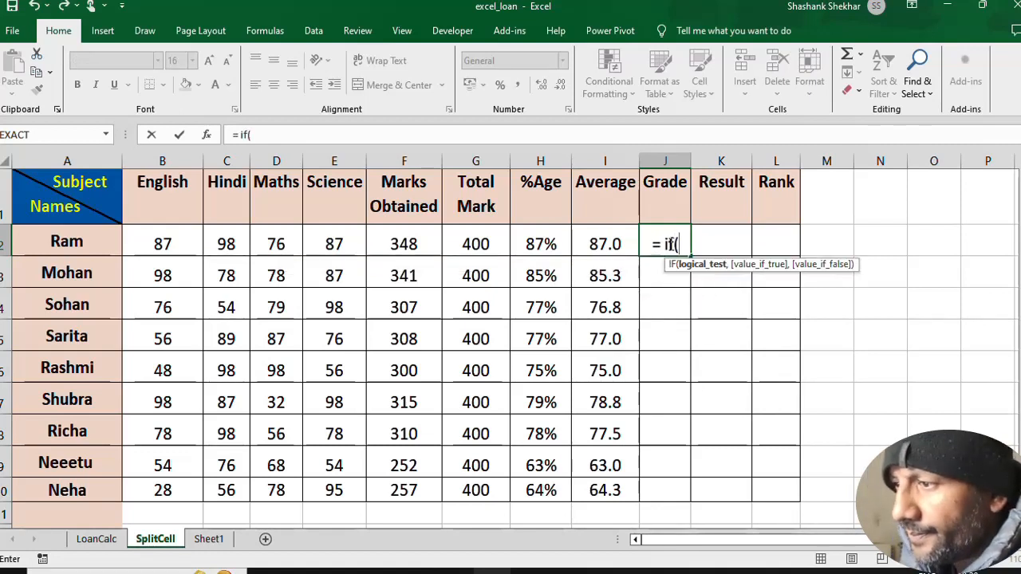
key(Left)
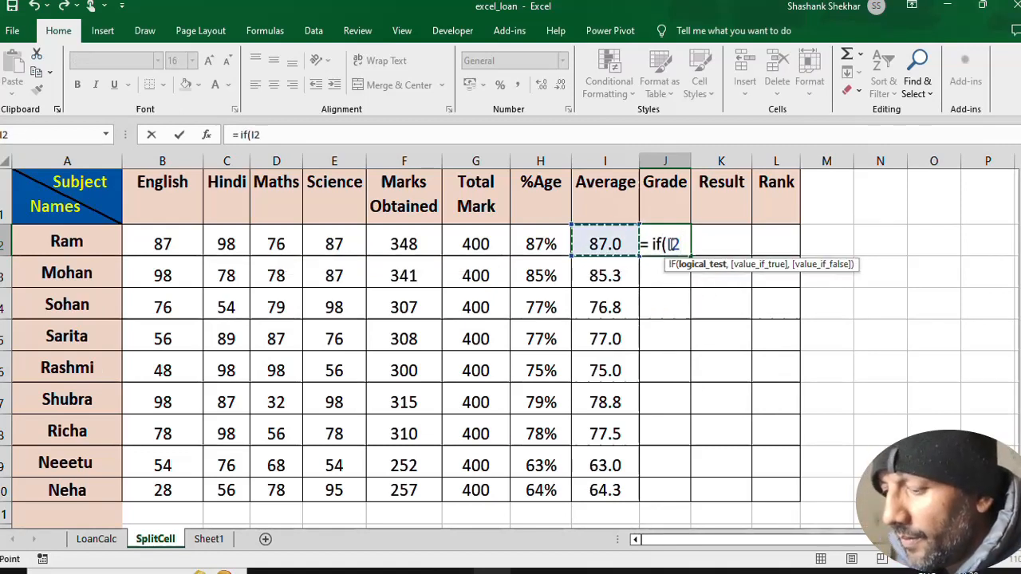
text(>90)
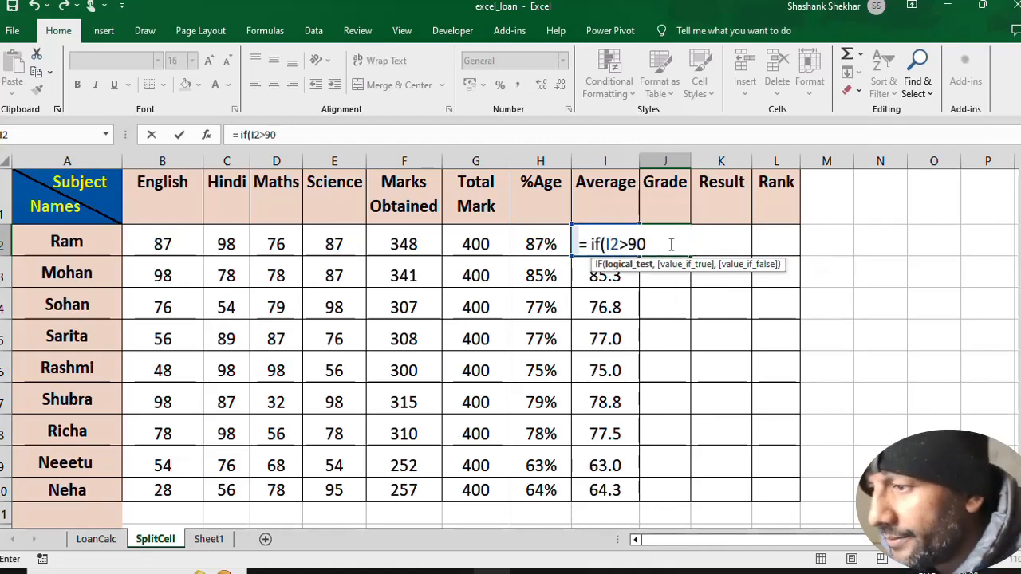
key(BackSpace)
text(5)
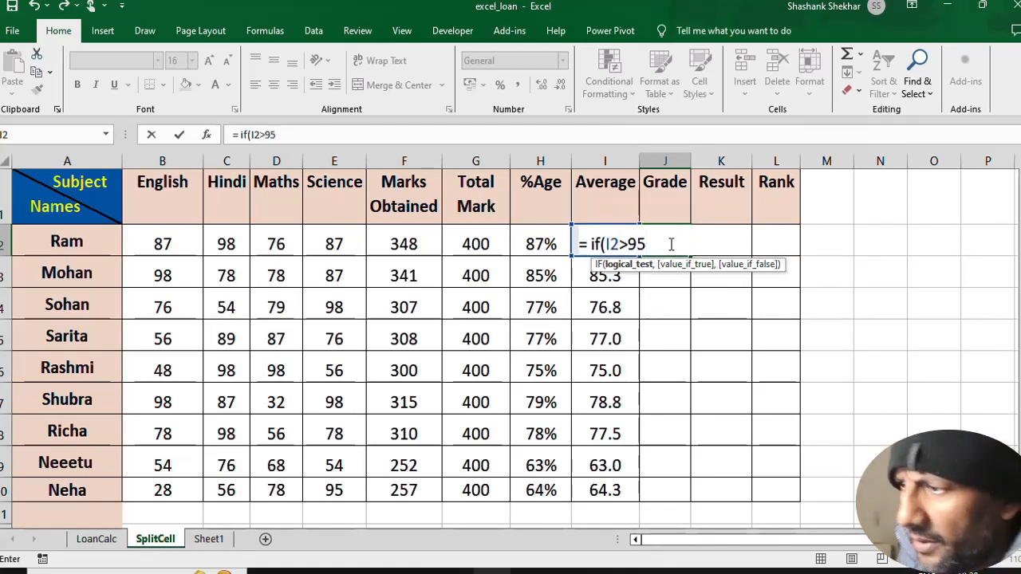
text(,"A)
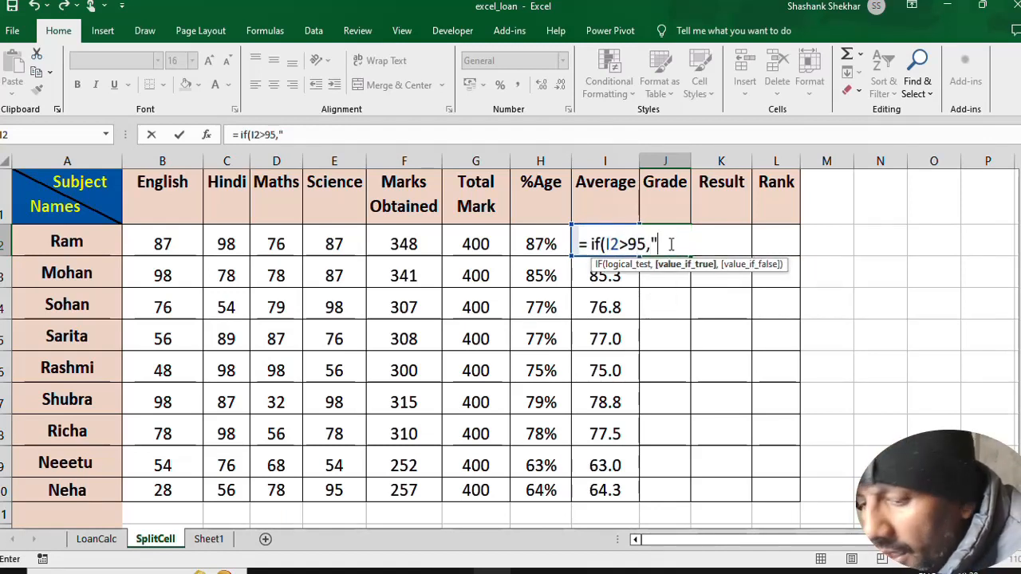
text(+)
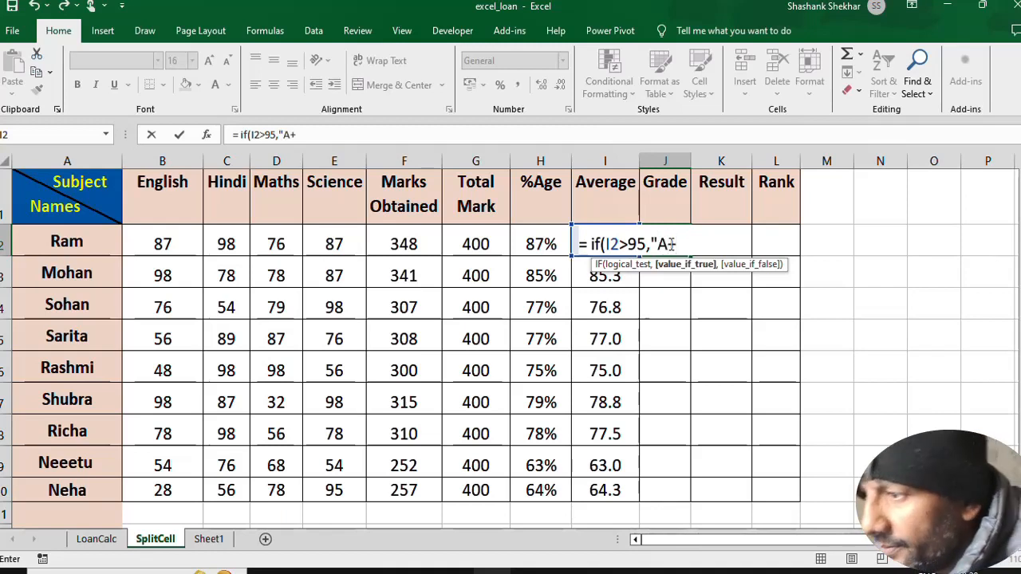
text(",)
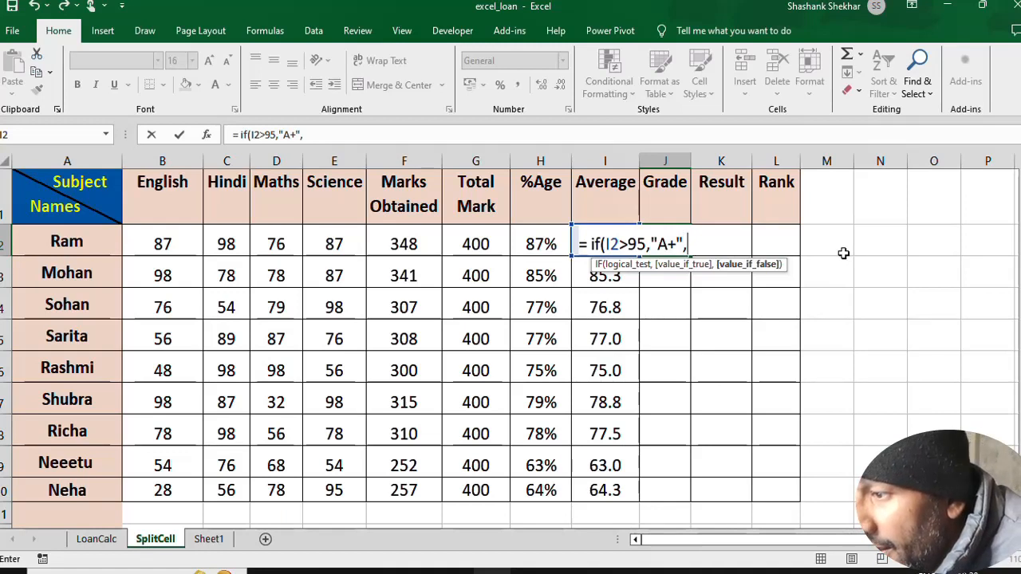
Add a nested IF to the J2 Grade formula that returns "A" when I2>90.
text(I2>)
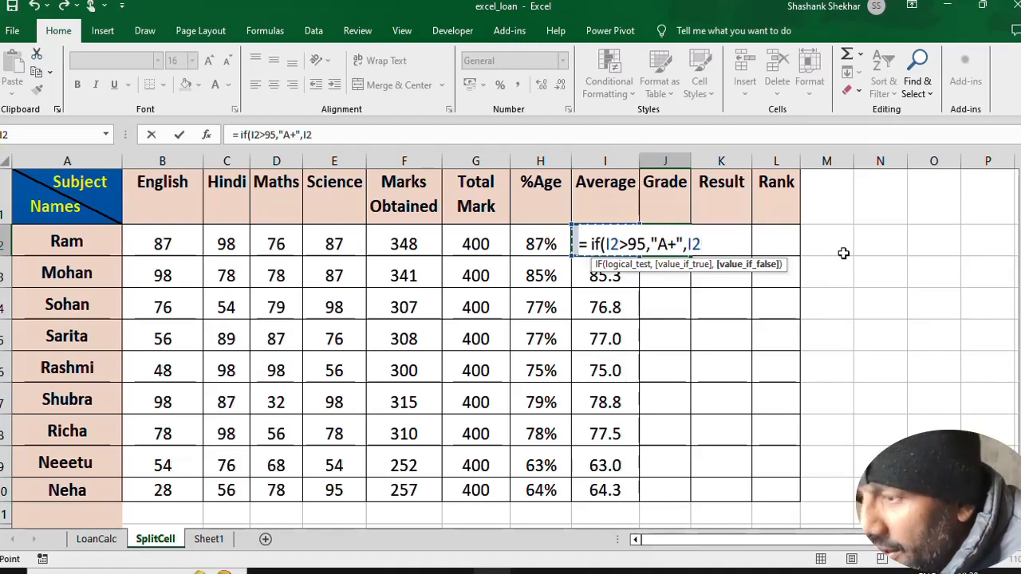
text(90)
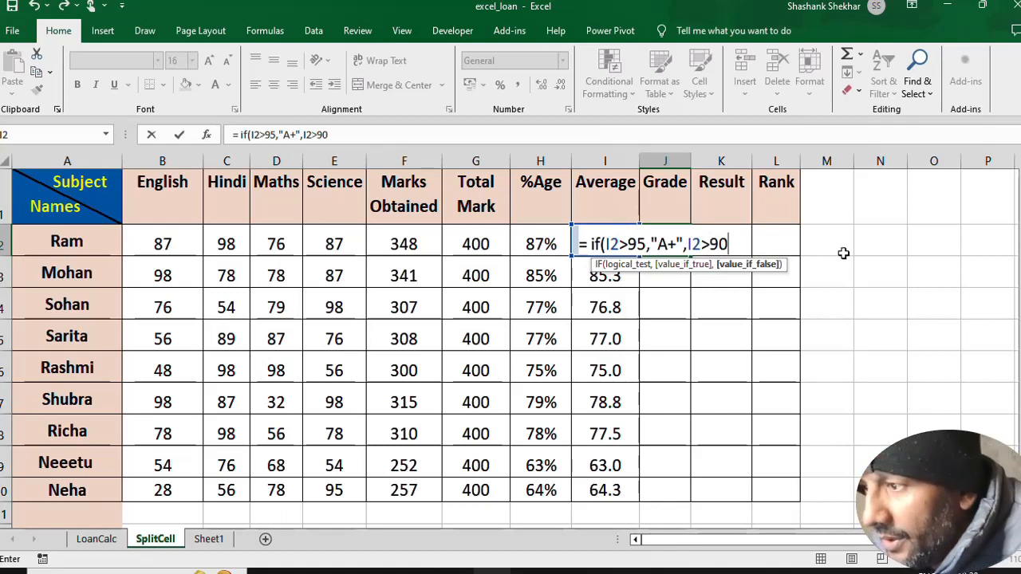
text(,")
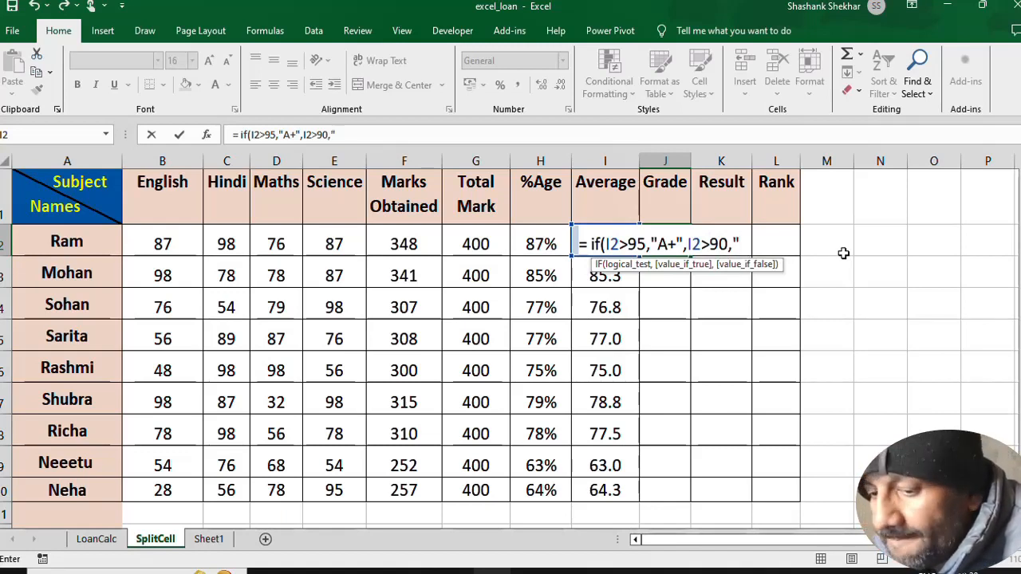
text(A",)
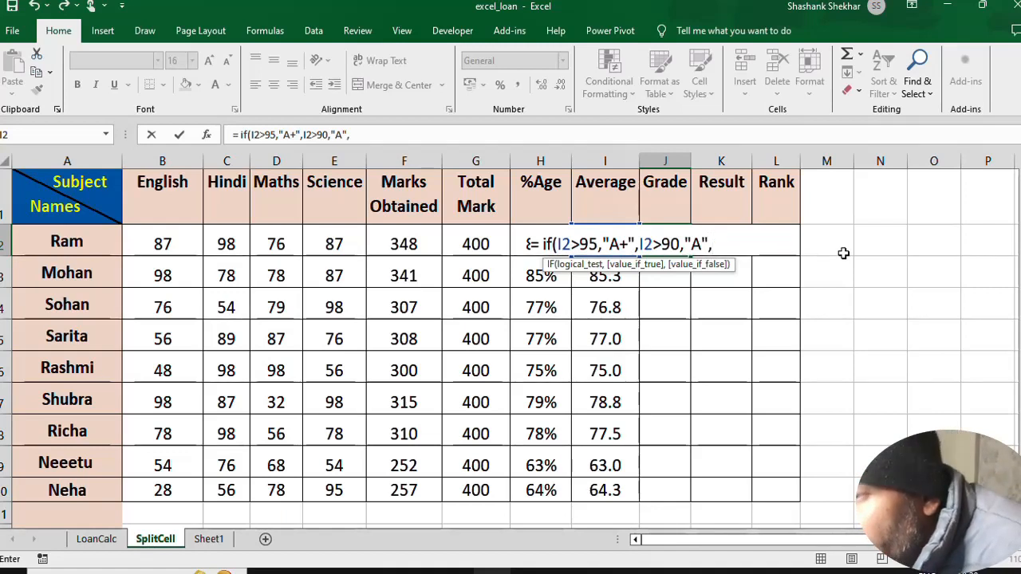
click(642, 244)
text(if)
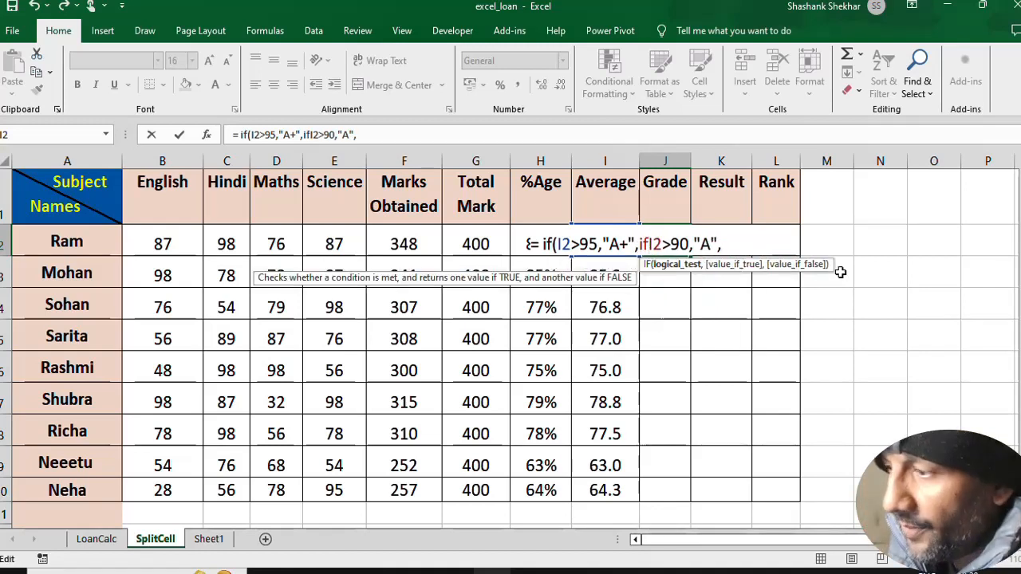
text(()
key(Right)
key(Right)
key(Right)
key(Right)
key(Right)
key(Right)
key(Right)
key(Right)
key(Right)
key(Right)
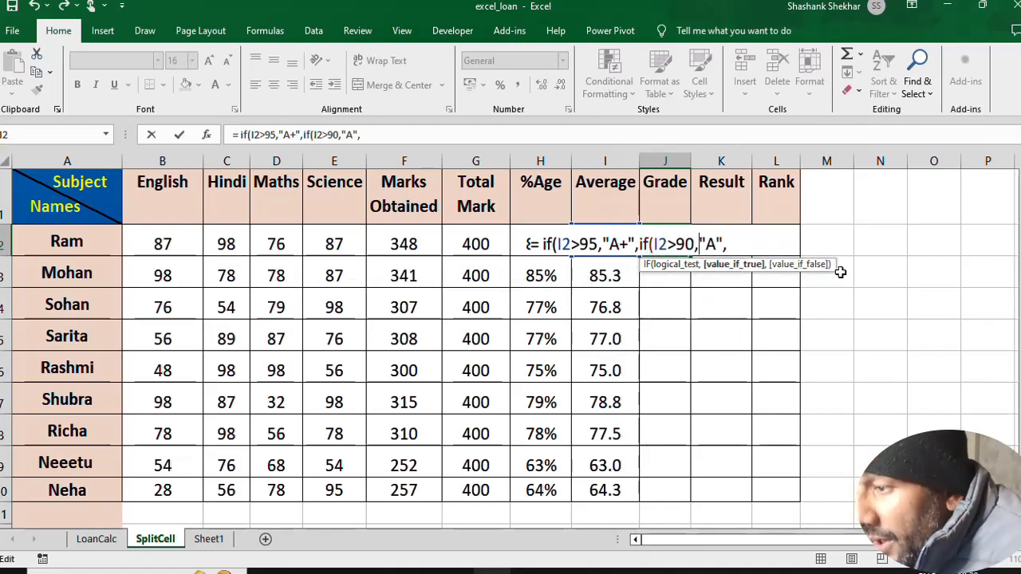
Nest a third IF in the J2 Grade formula that returns "B+" when I2>80.
text(if()
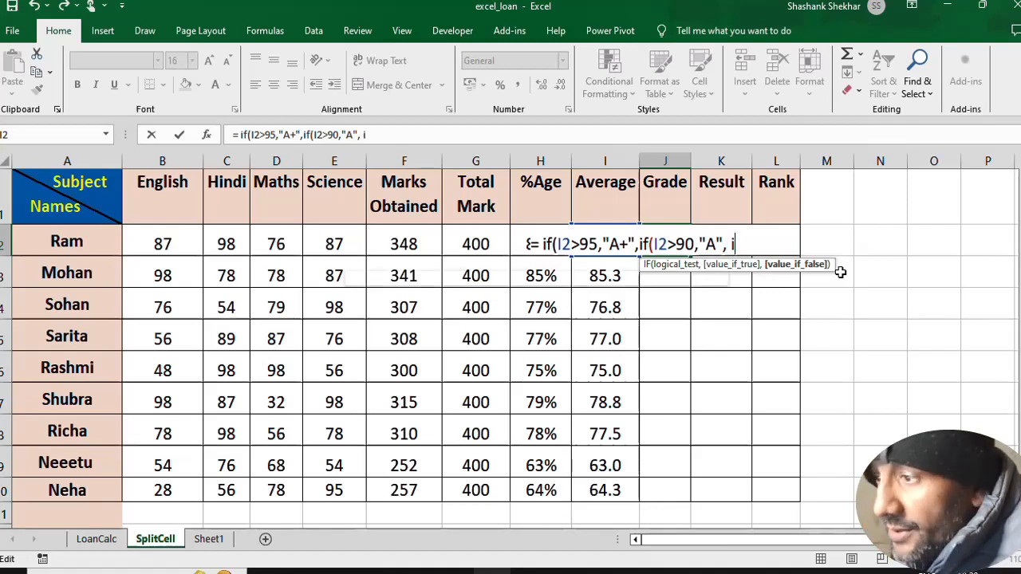
key(Left)
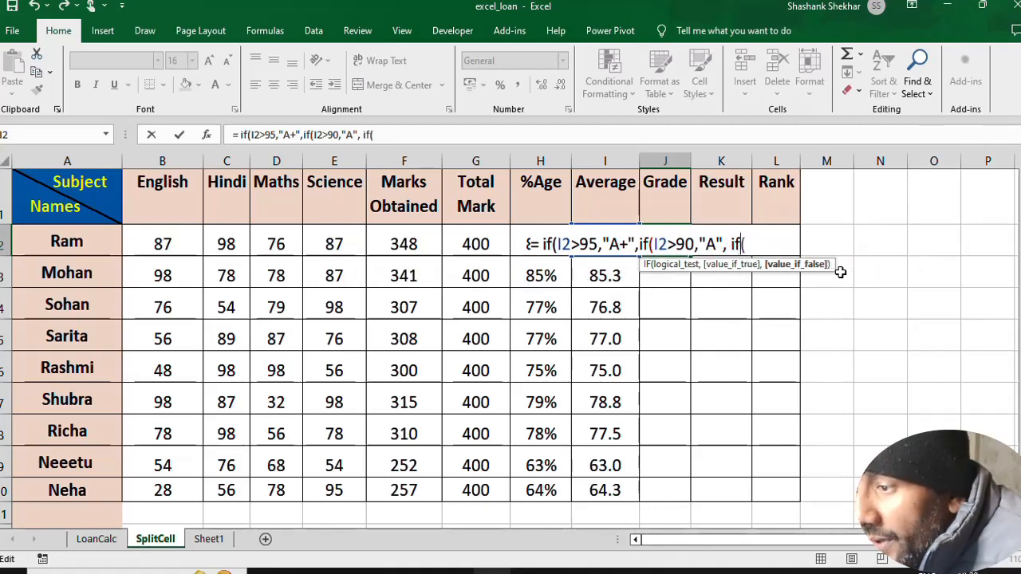
key(Right)
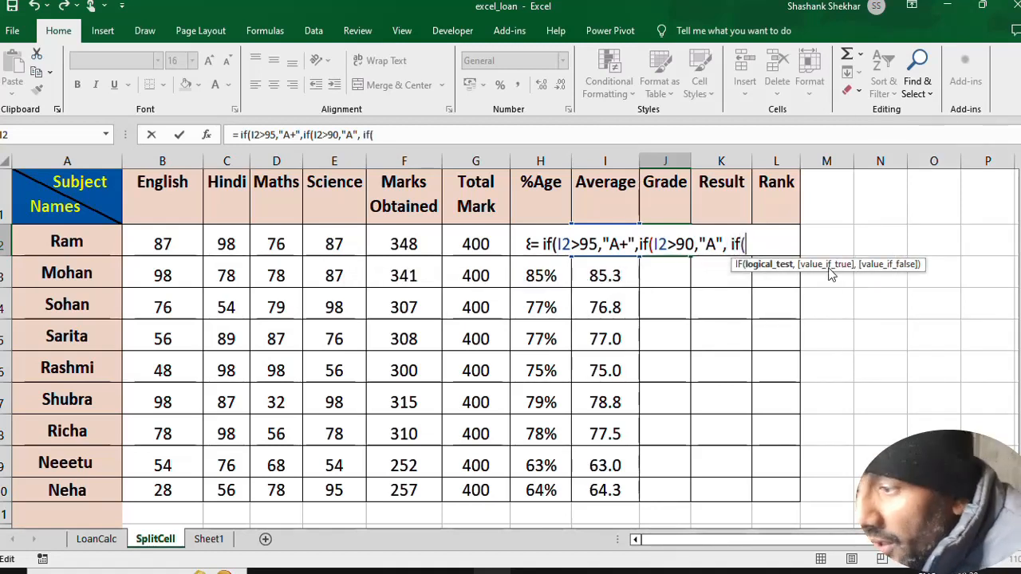
click(587, 268)
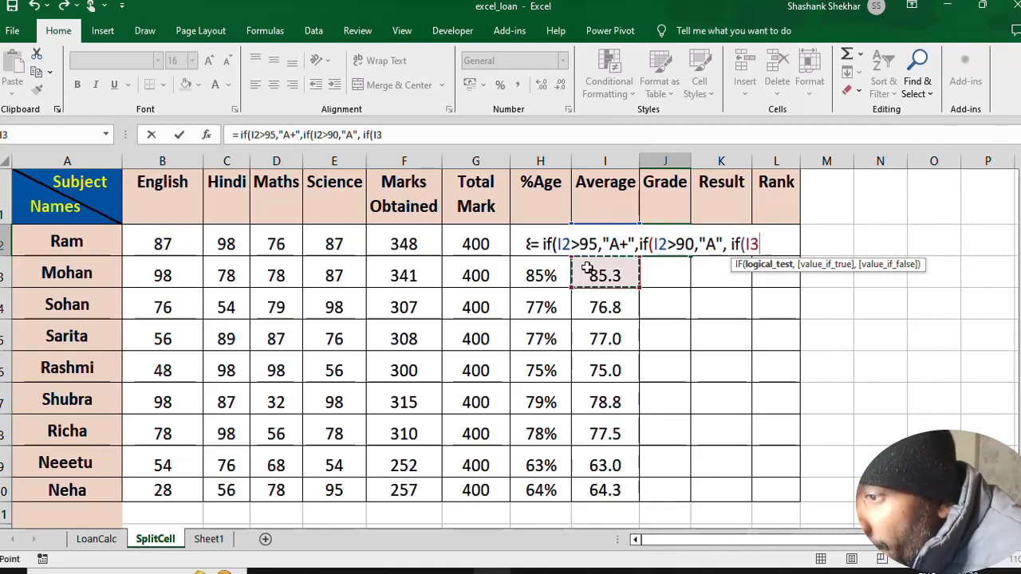
key(Up)
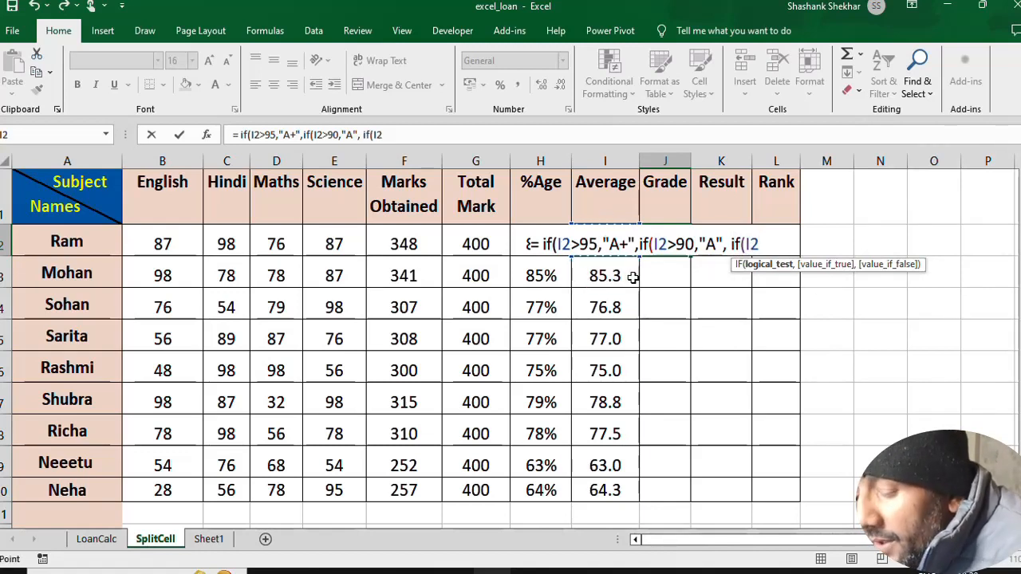
text(>)
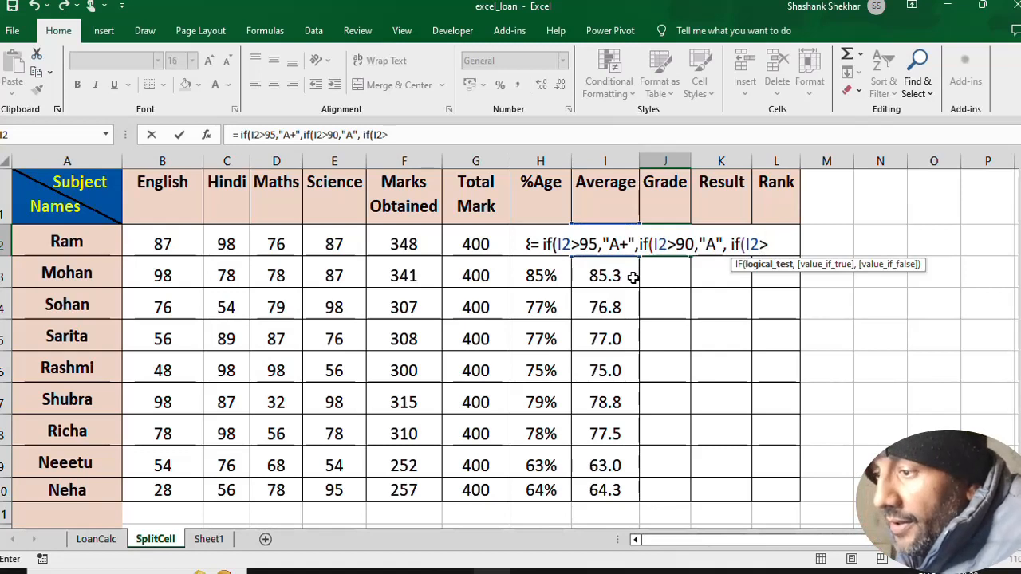
text(80,)
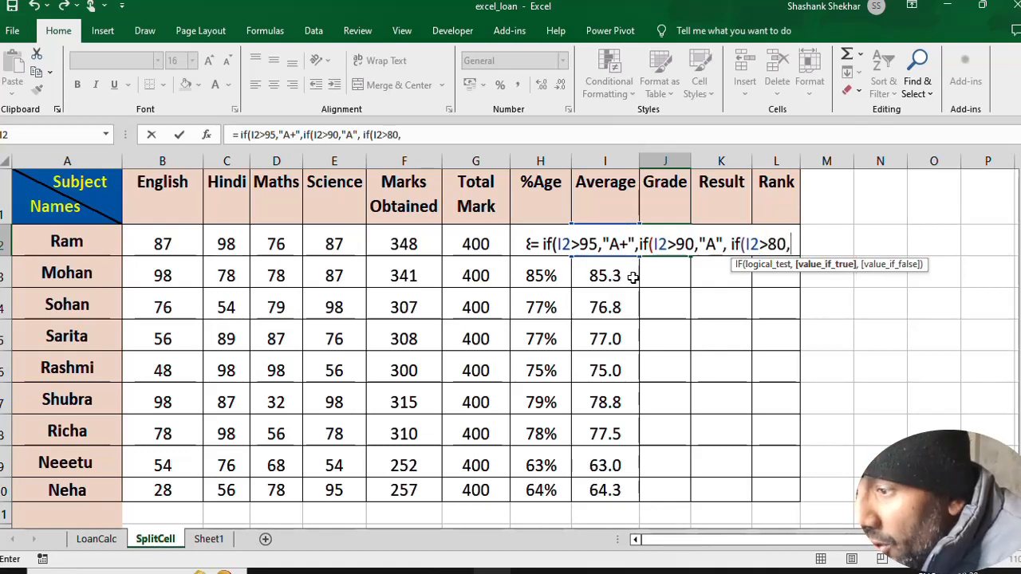
text(")
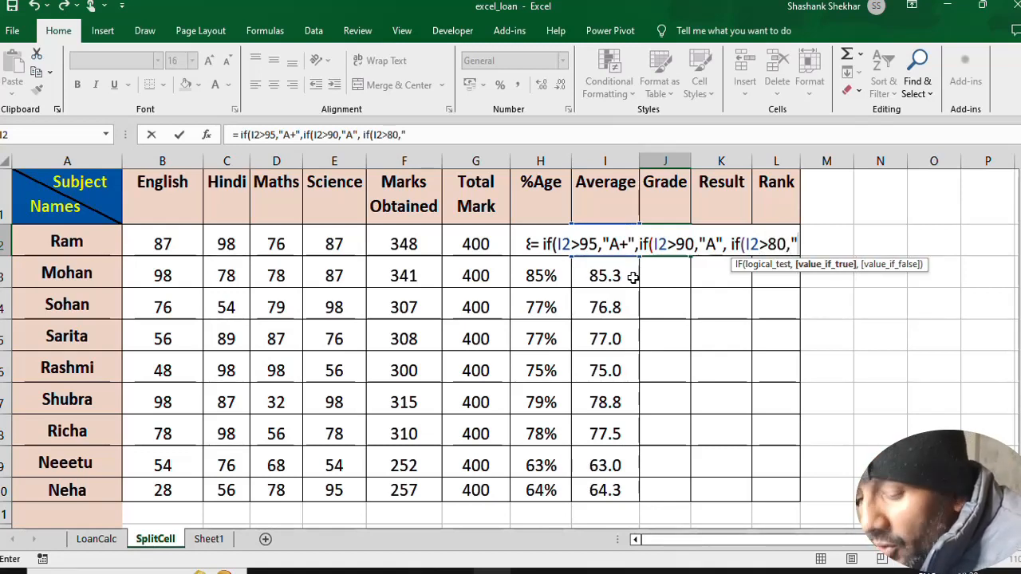
text(B+)
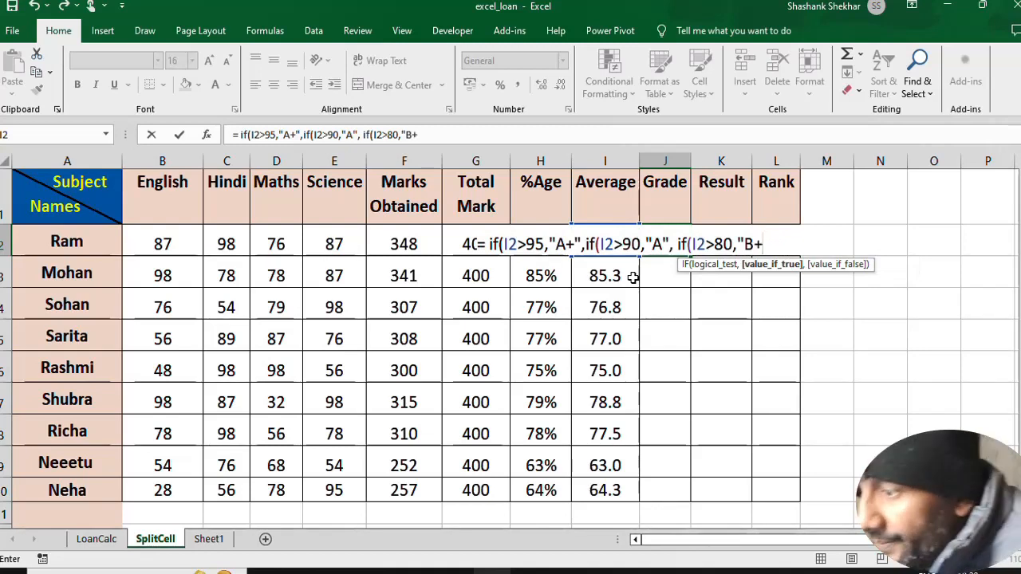
Nest a fourth IF in the J2 Grade formula that returns "B" when I2>70.
text(",if()
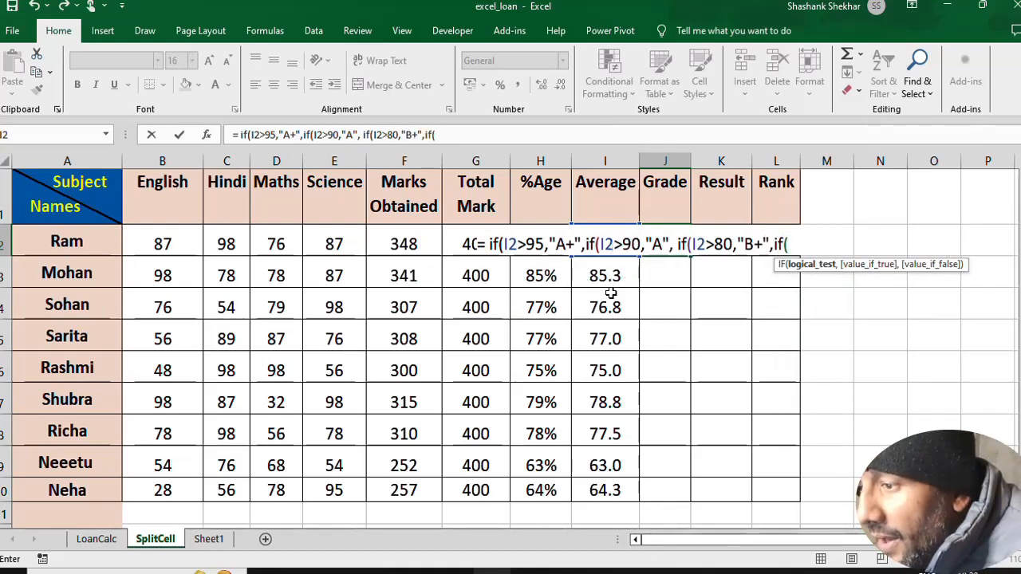
click(610, 278)
key(Up)
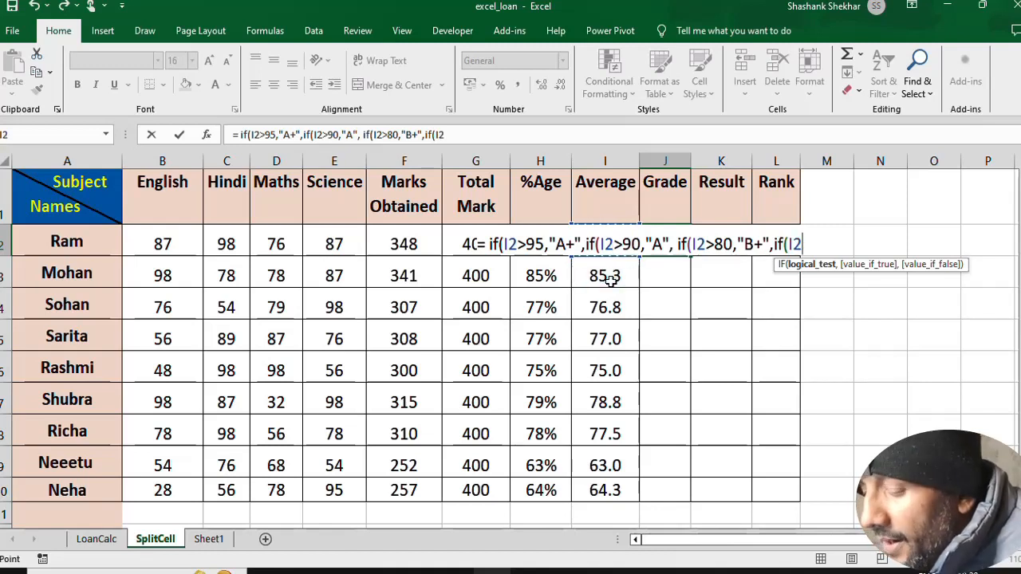
text(,)
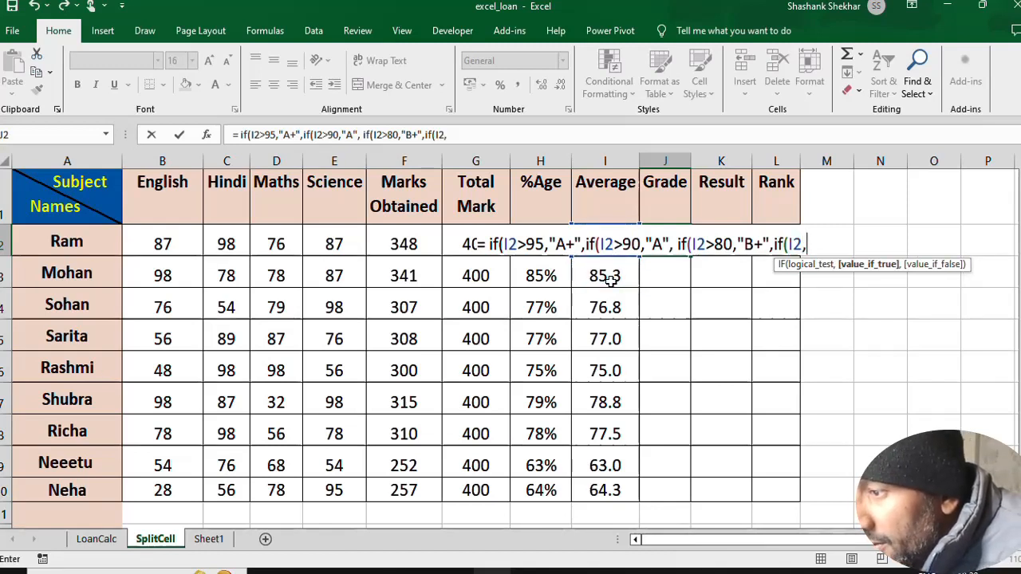
text(70)
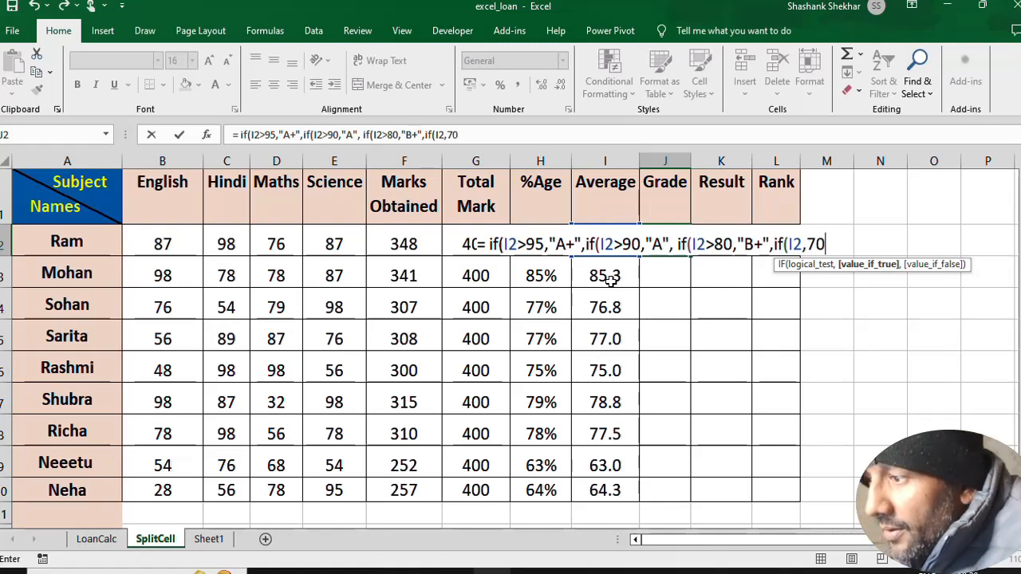
key(BackSpace)
key(BackSpace)
key(BackSpace)
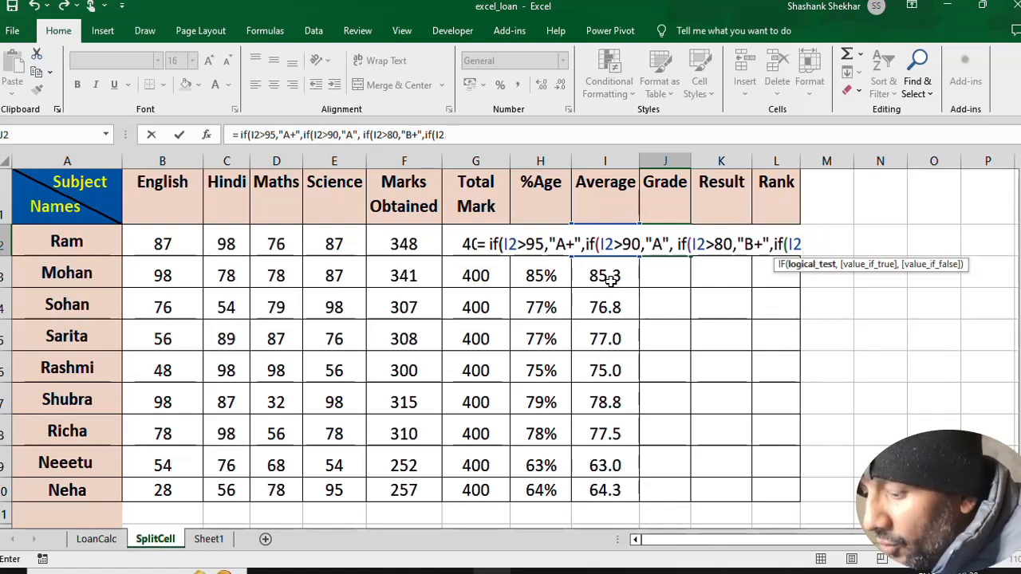
text(>70)
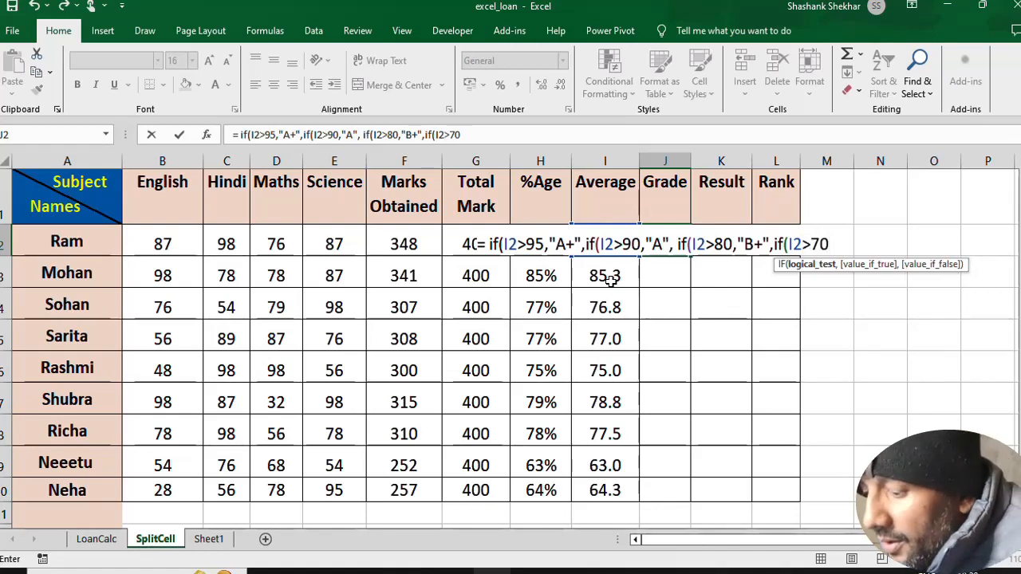
text(,"B")
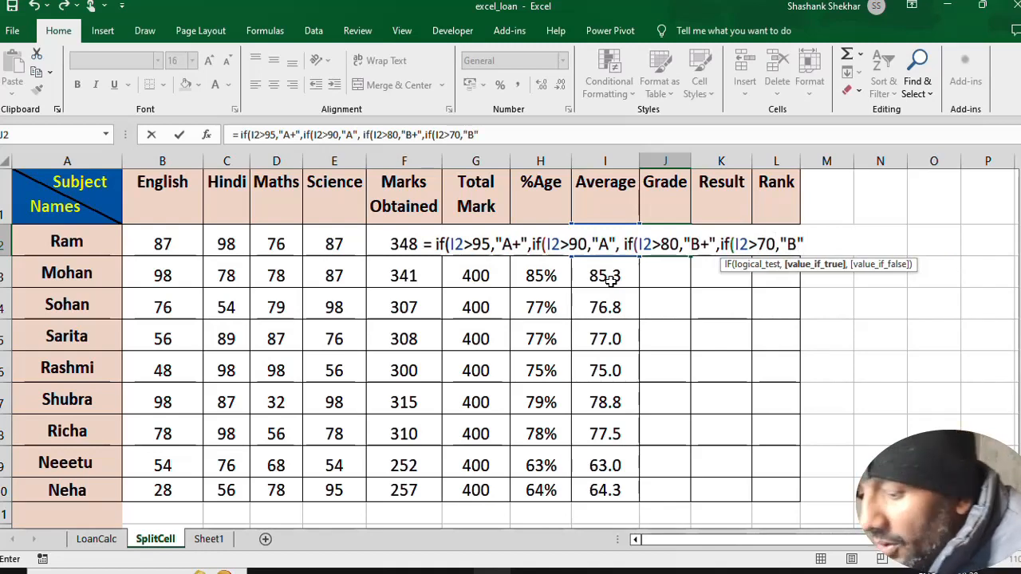
Nest a fifth IF in the J2 Grade formula that returns "C" when I2>60.
text(,if()
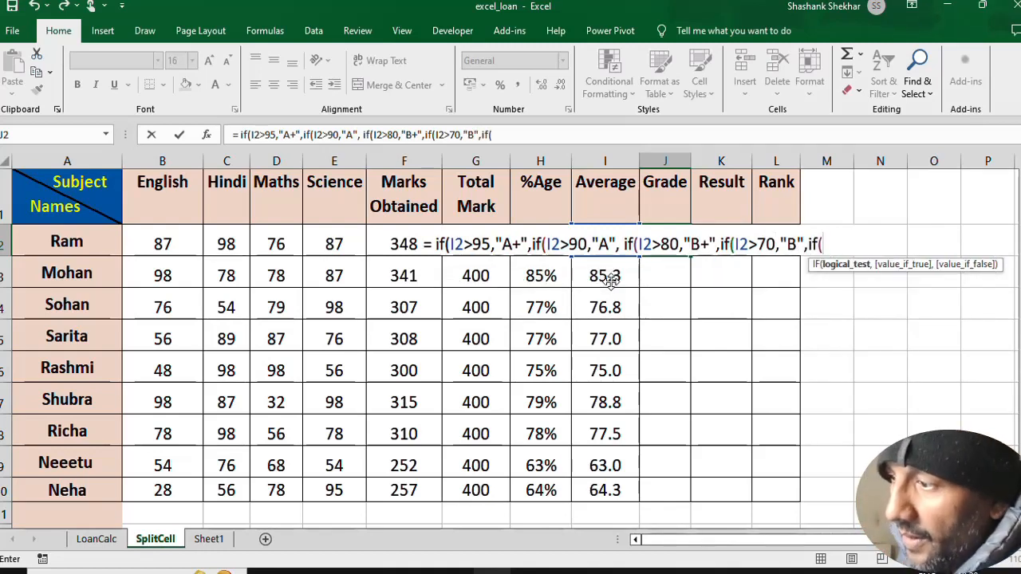
click(606, 276)
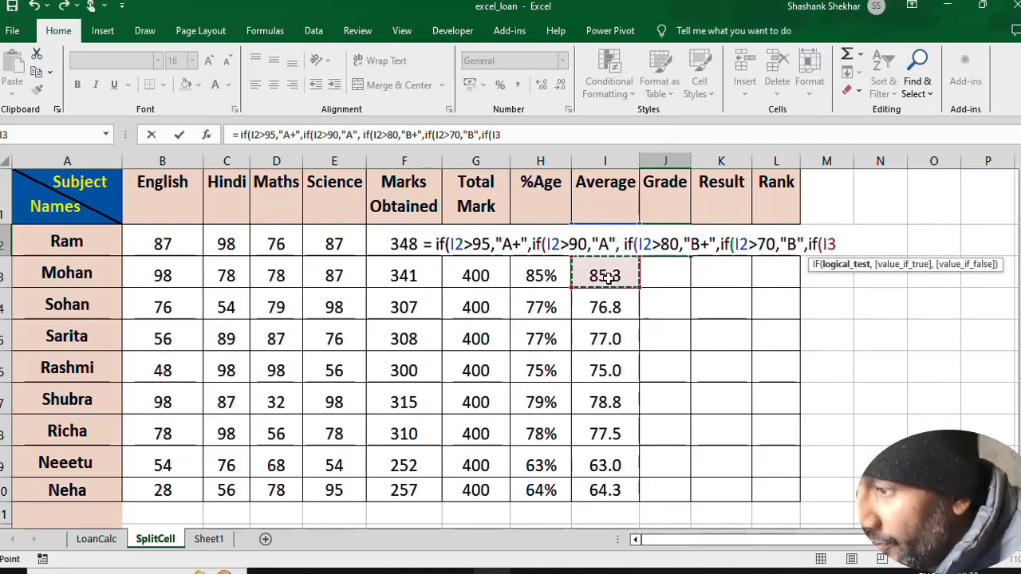
key(Up)
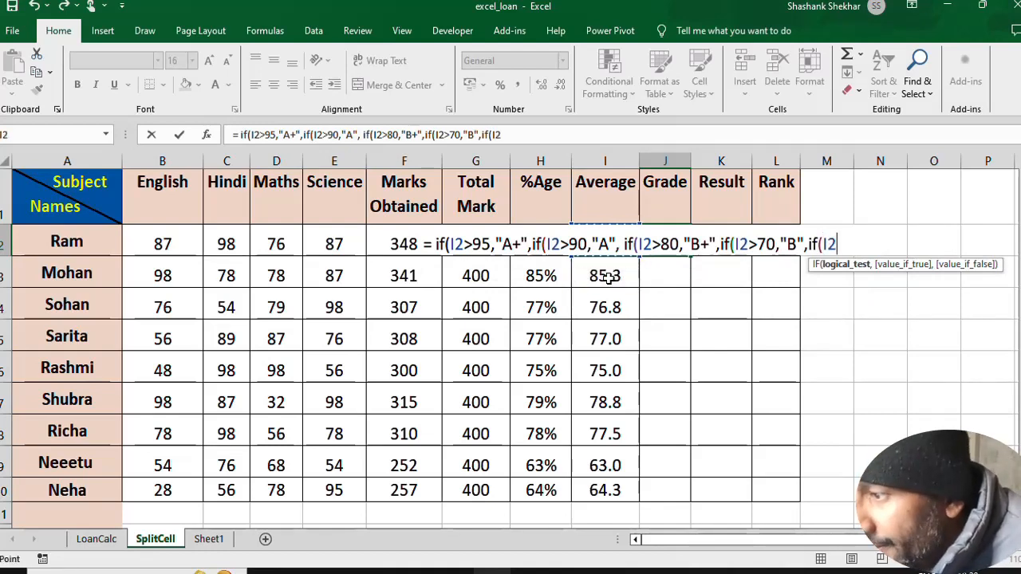
text(>60)
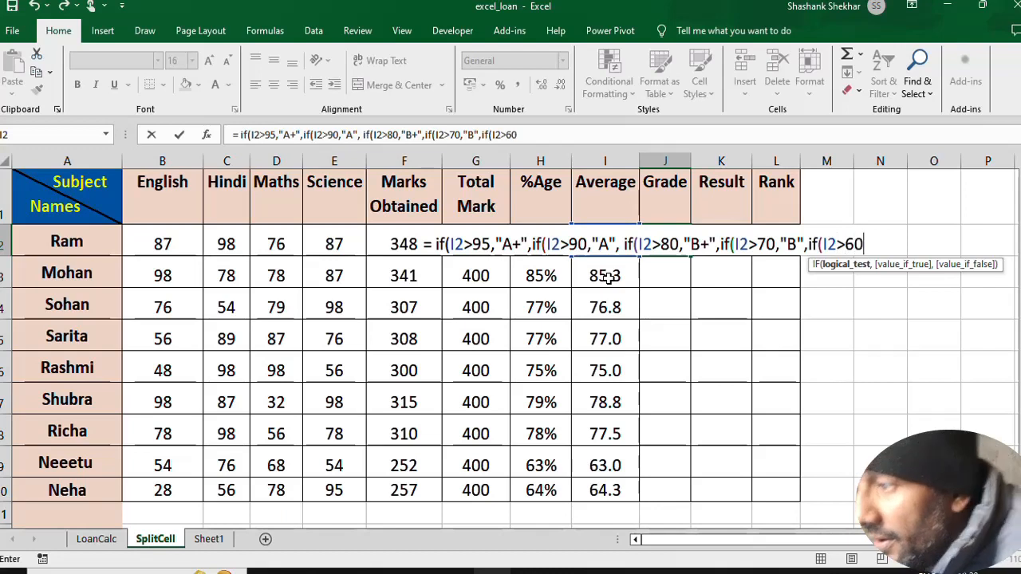
text(,")
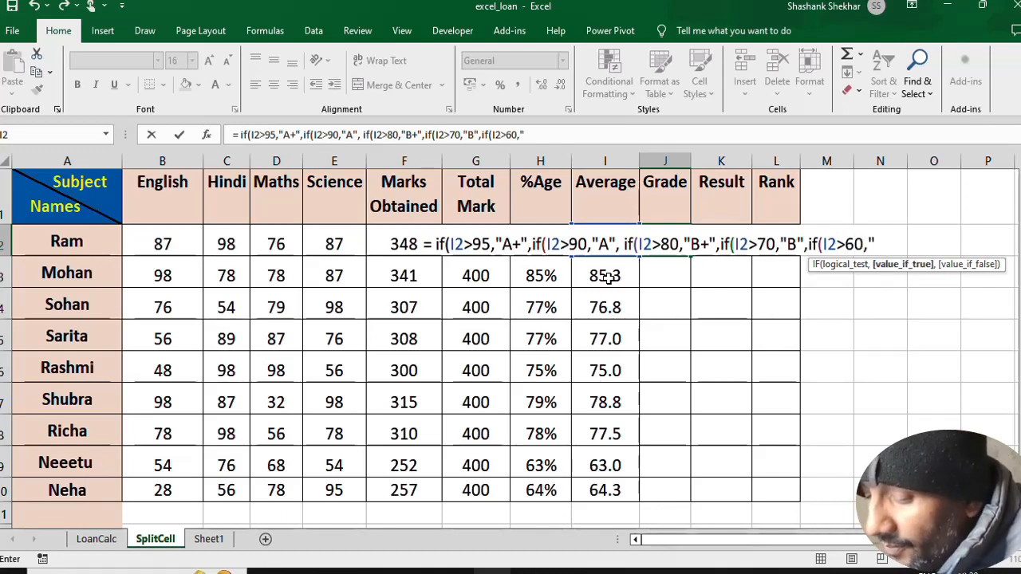
text(C)
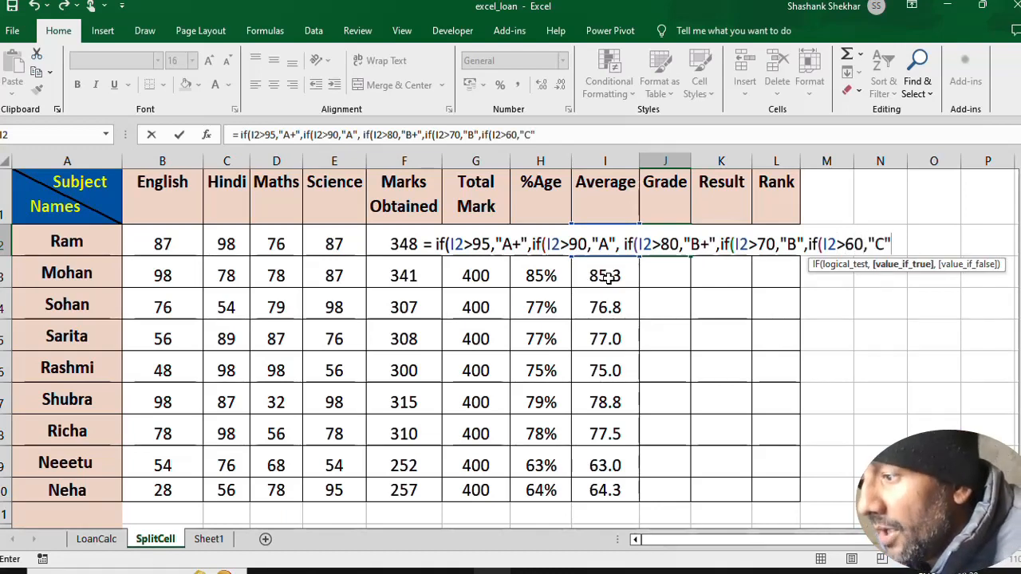
text(",)
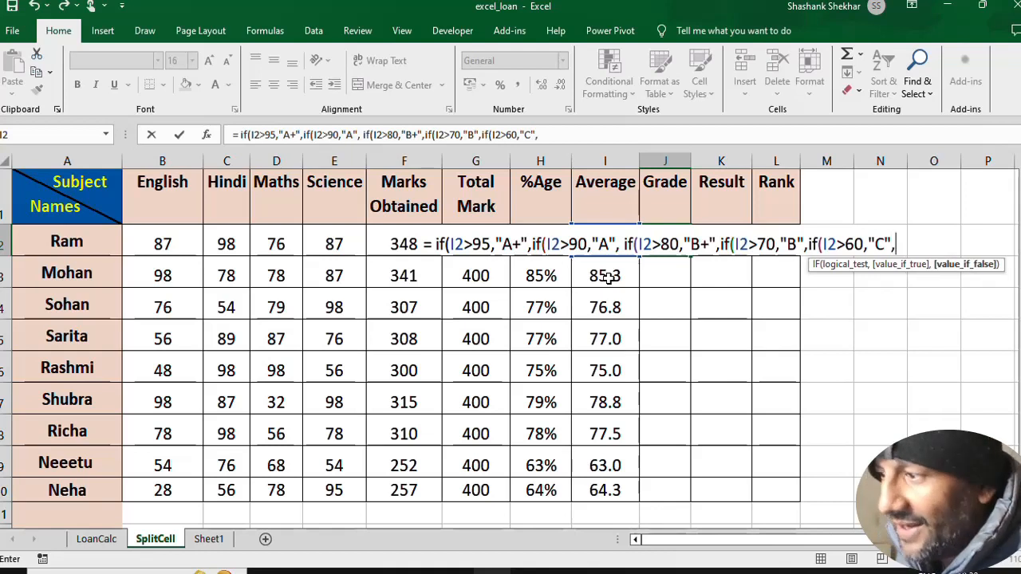
Nest a sixth IF in the J2 Grade formula that returns "D" when I2>45, with E as the fallback grade.
text(if()
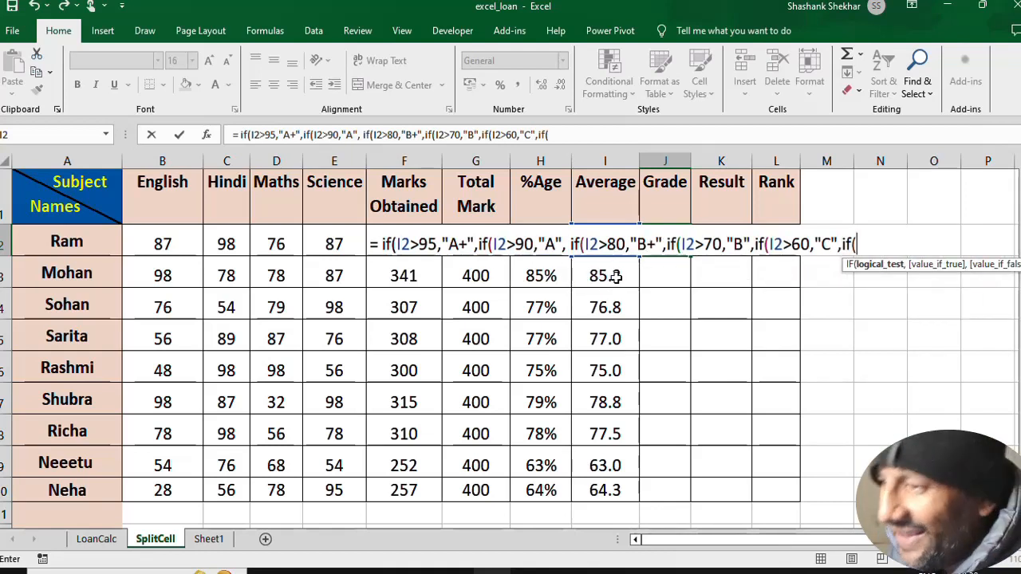
click(611, 276)
key(Up)
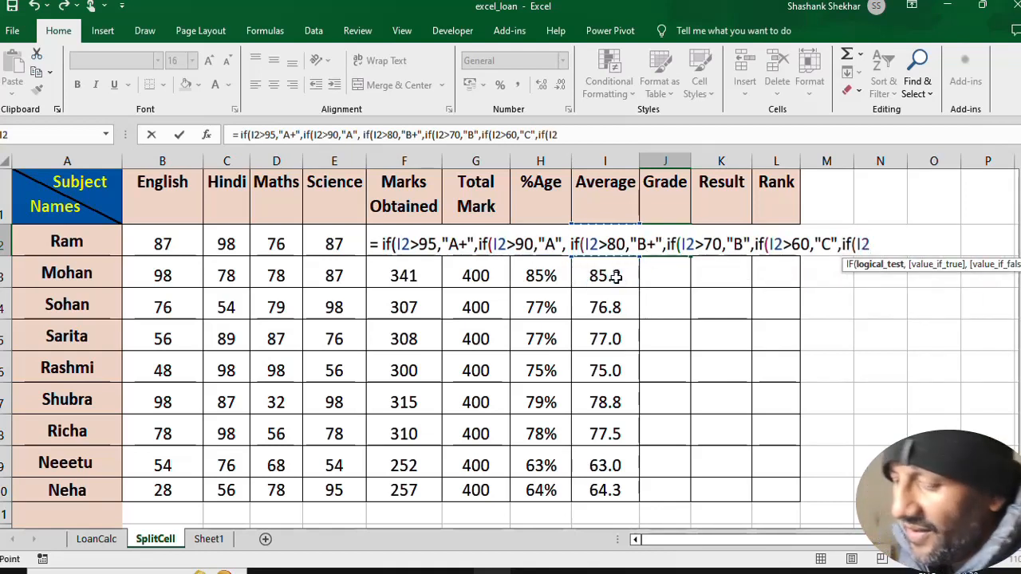
text(>50)
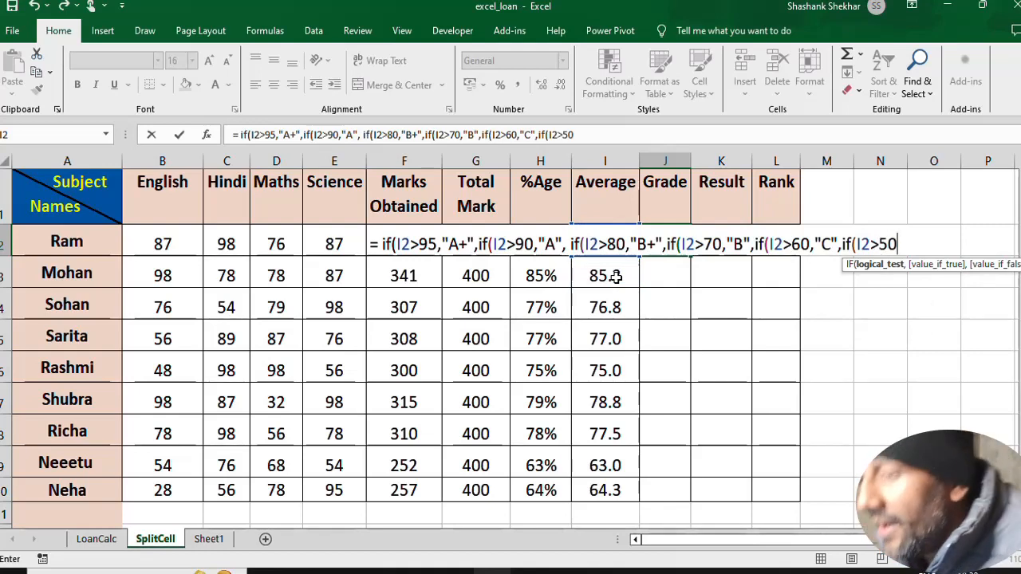
key(BackSpace)
key(BackSpace)
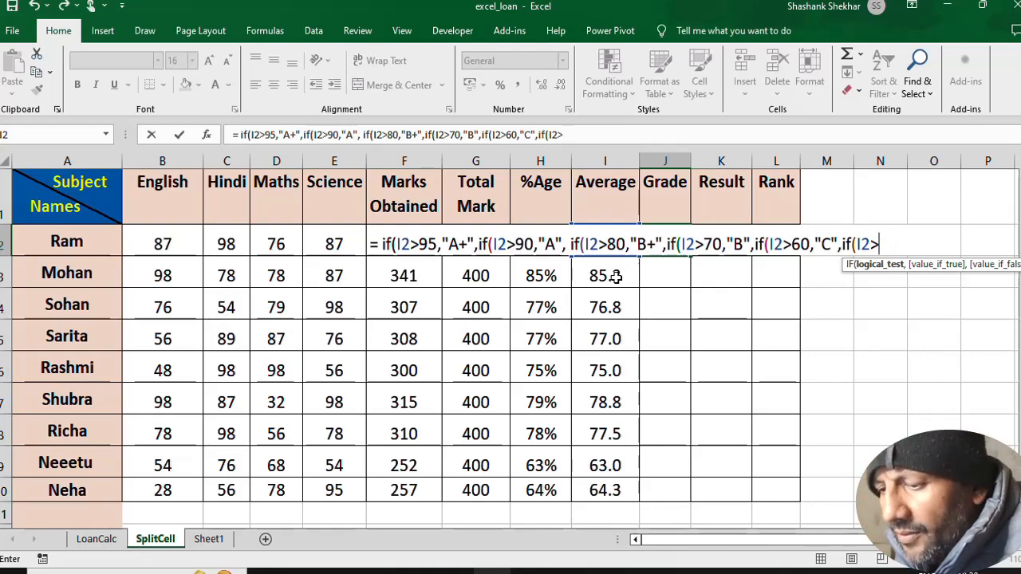
text(45)
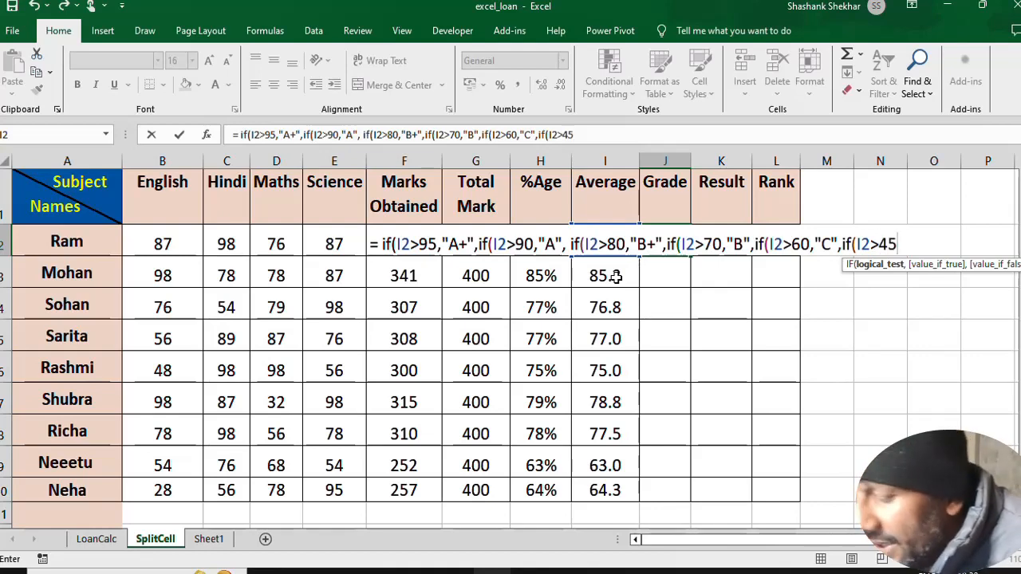
text(,")
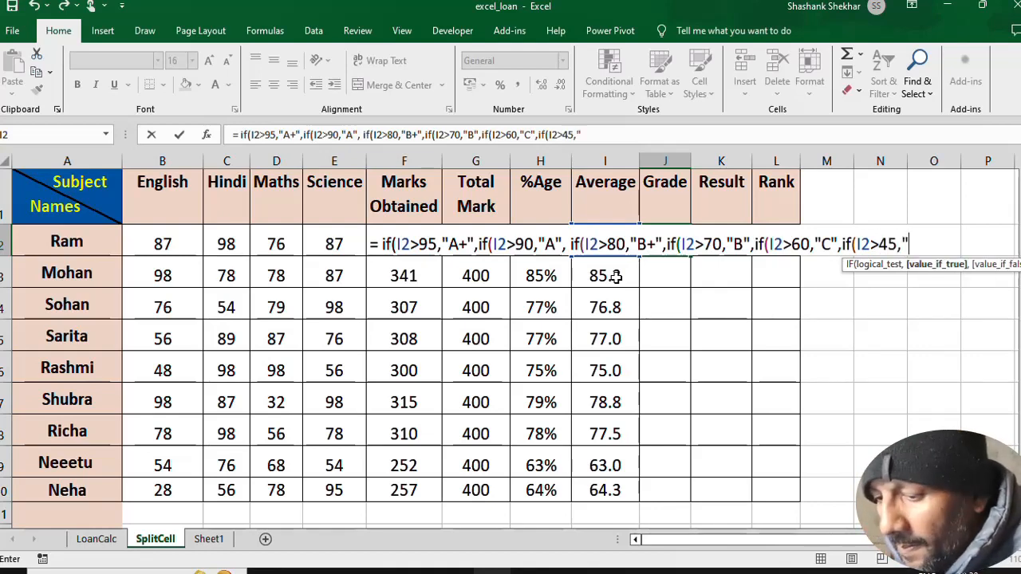
text(D",)
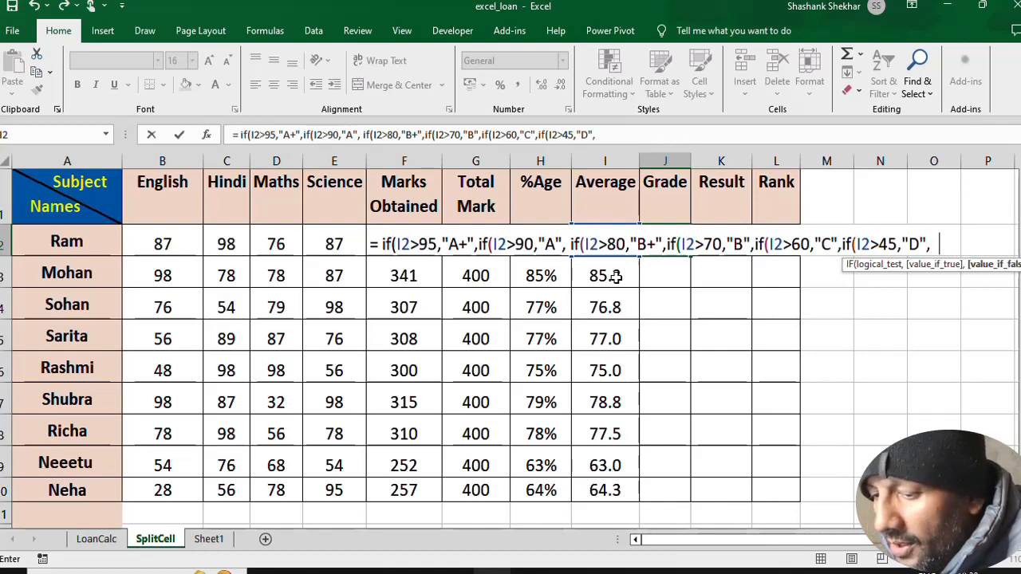
text(E)
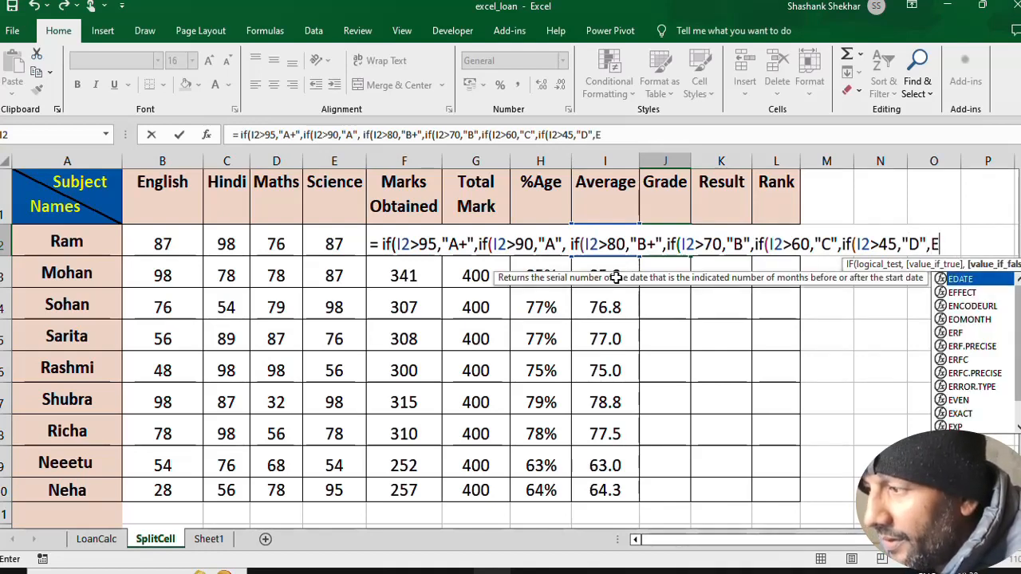
text(")
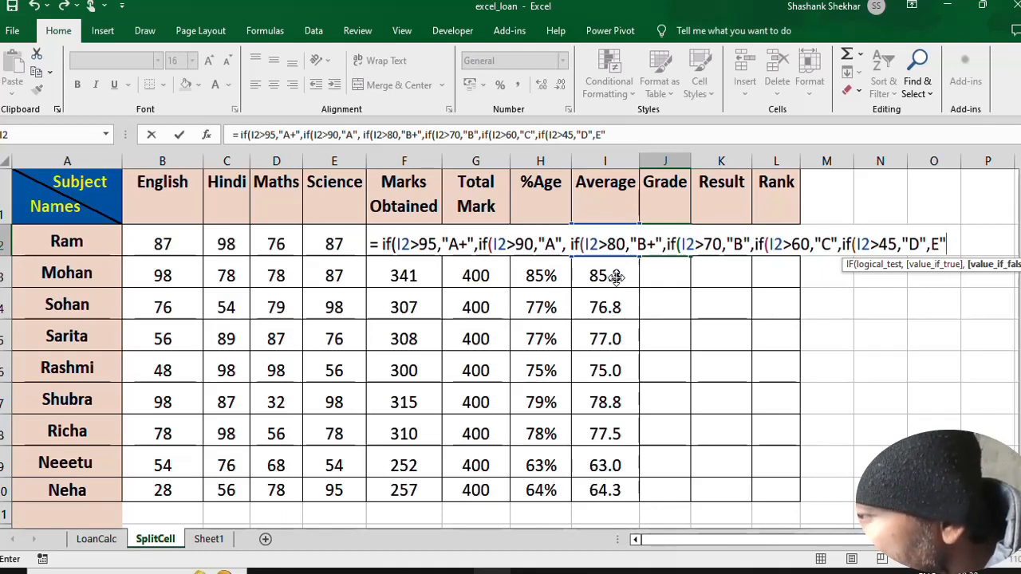
Change the threshold of the "D" condition in the J2 Grade formula to 35.
click(891, 250)
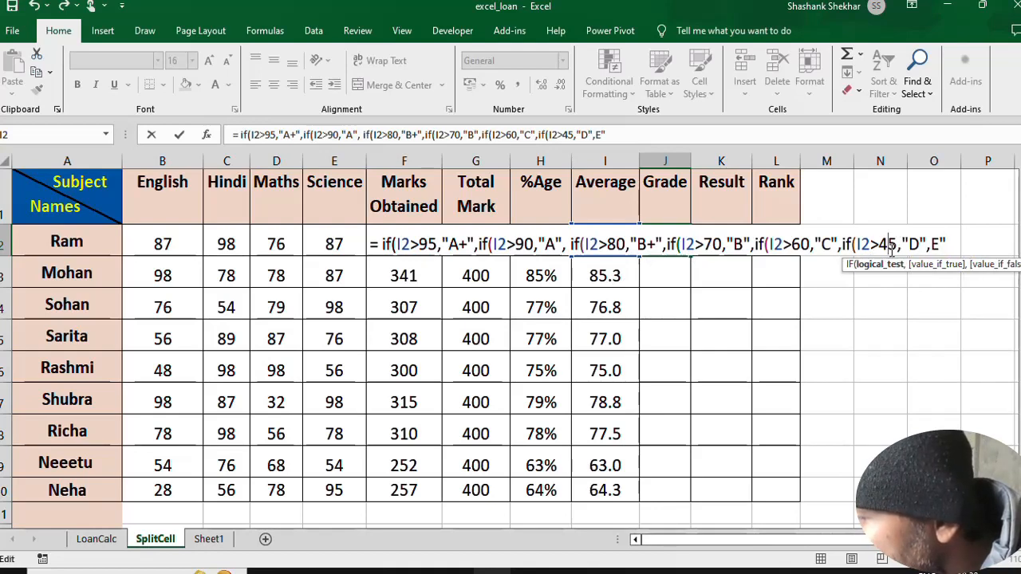
click(992, 273)
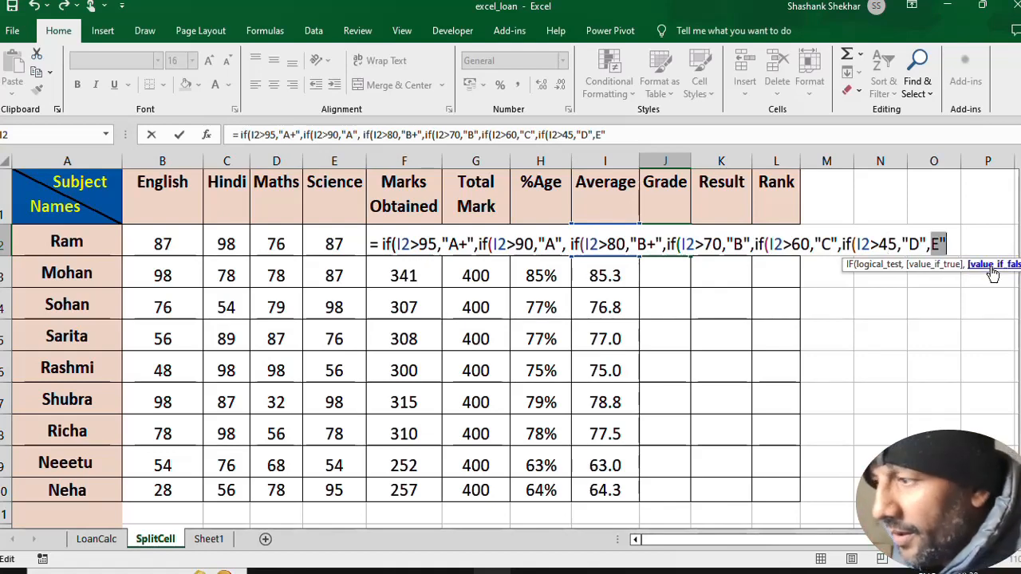
key(Left)
key(Left)
key(Left)
key(Left)
key(Left)
key(Left)
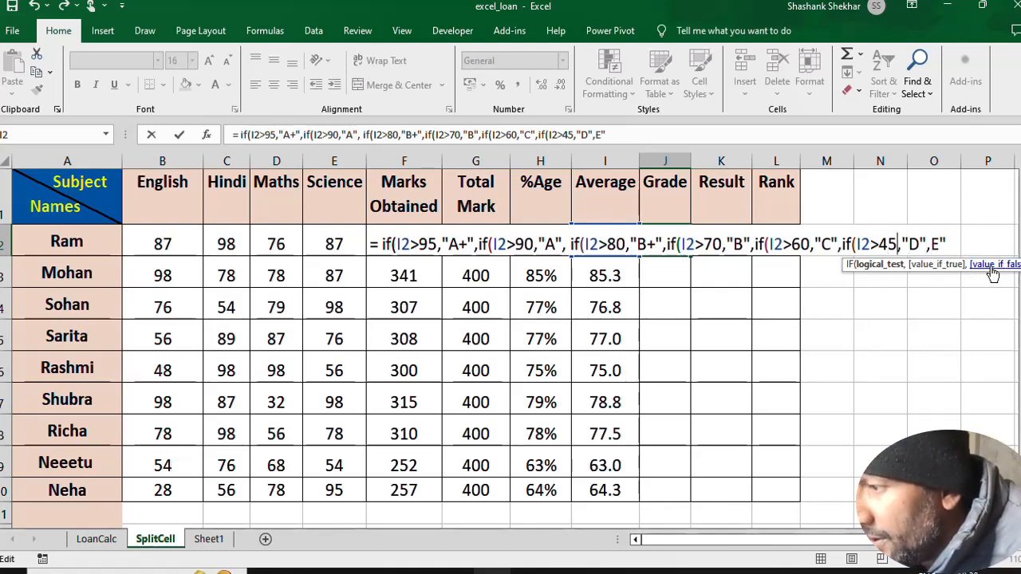
key(BackSpace)
key(BackSpace)
text(35)
Replace the fallback grade with F and complete the J2 formula with six closing parentheses, accepting the proposed correction.
key(Right)
key(Right)
key(Right)
key(Right)
key(Right)
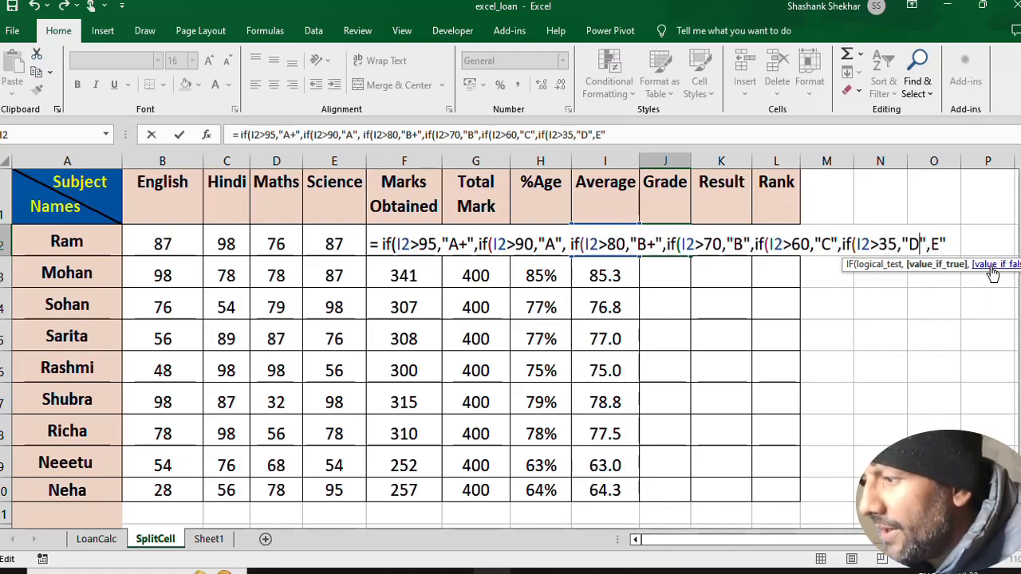
key(Delete)
text(F)
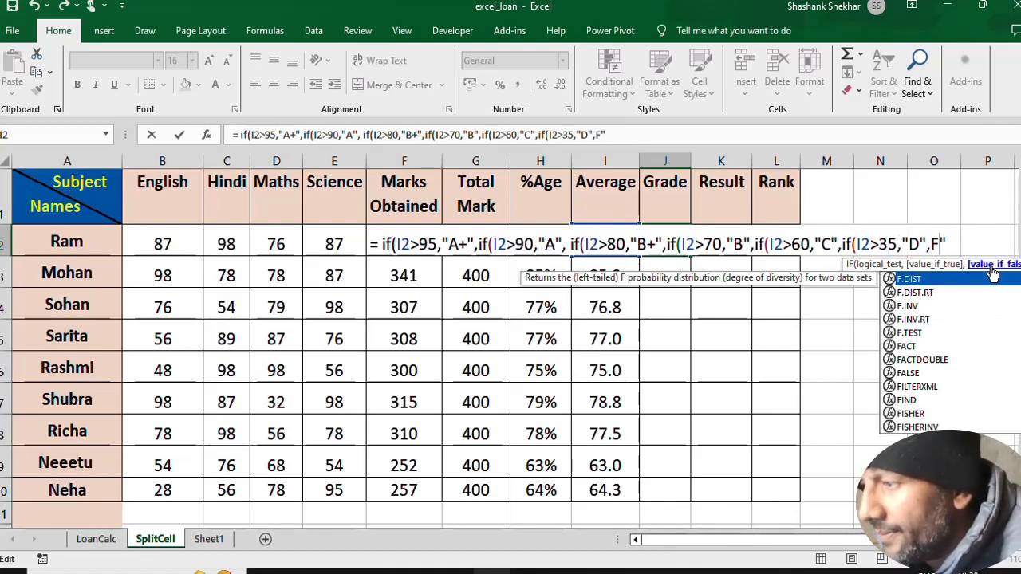
key(Right)
text())
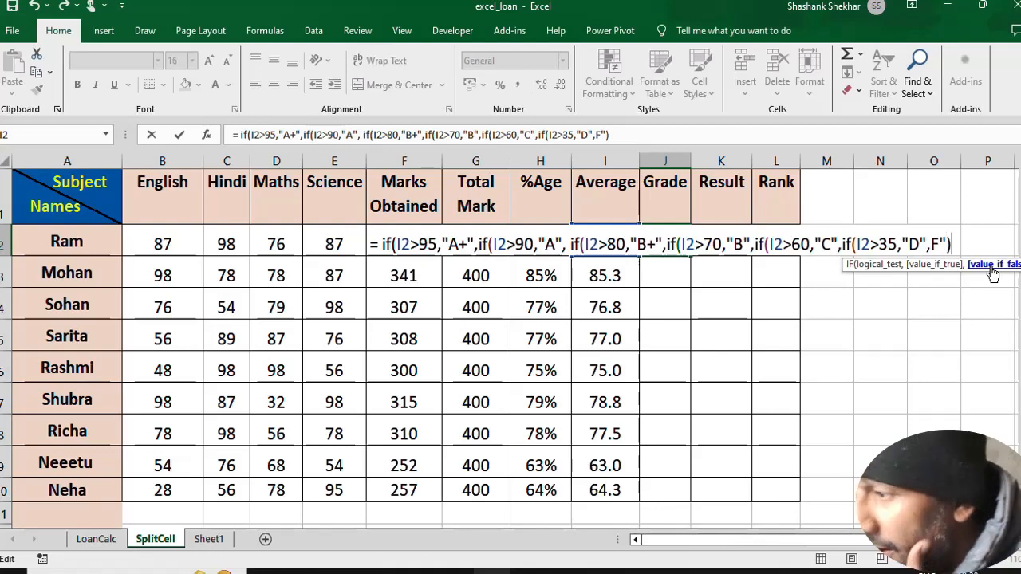
text())))))
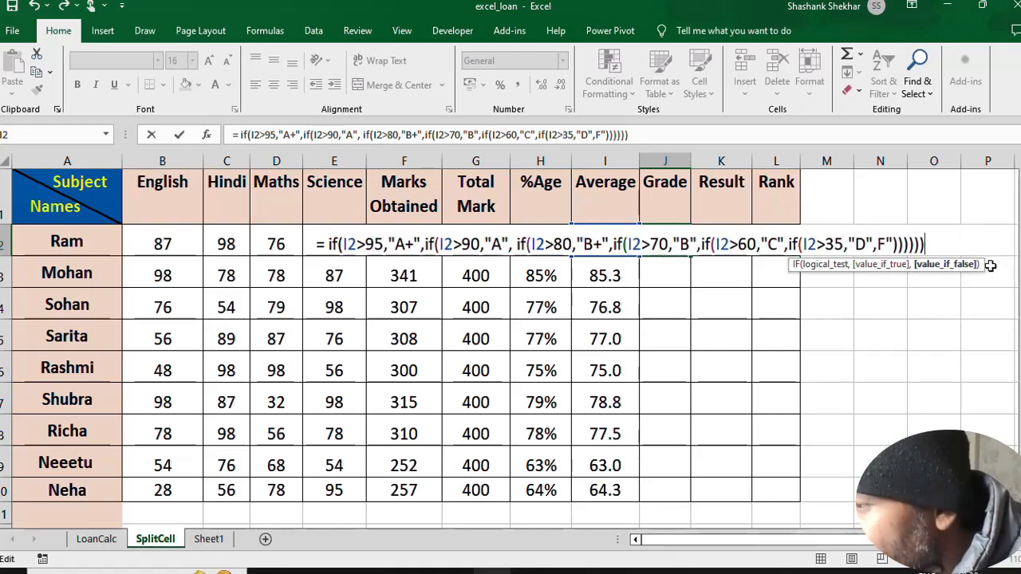
key(Return)
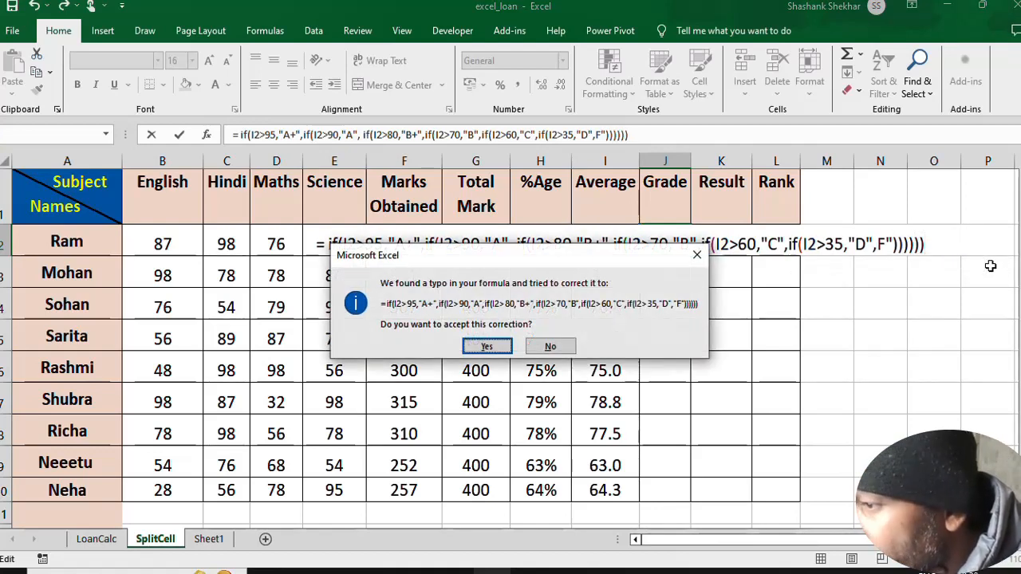
key(Return)
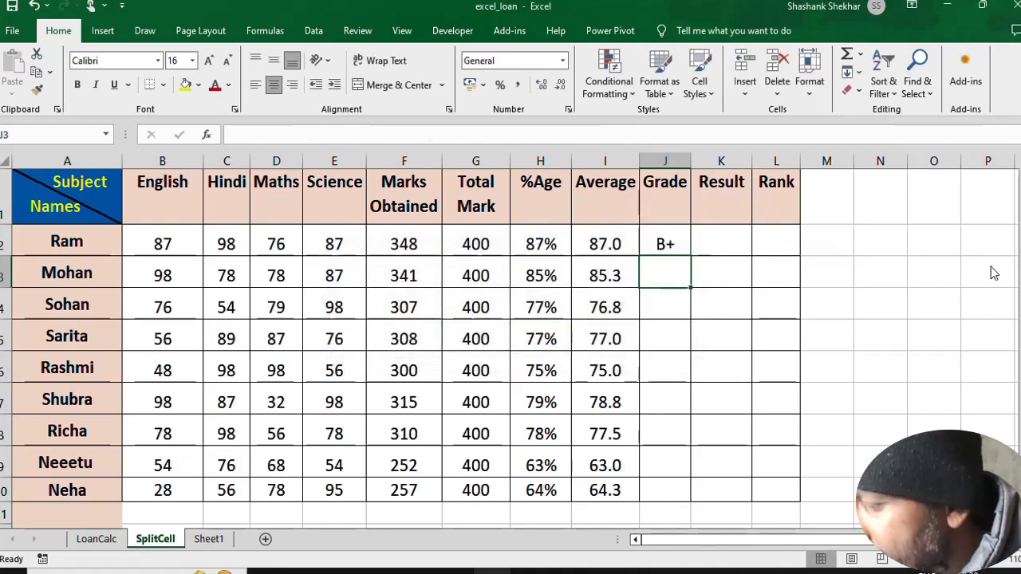
Fill the Grade formula from J2 down to J10 and check the copied formula in J3.
key(Up)
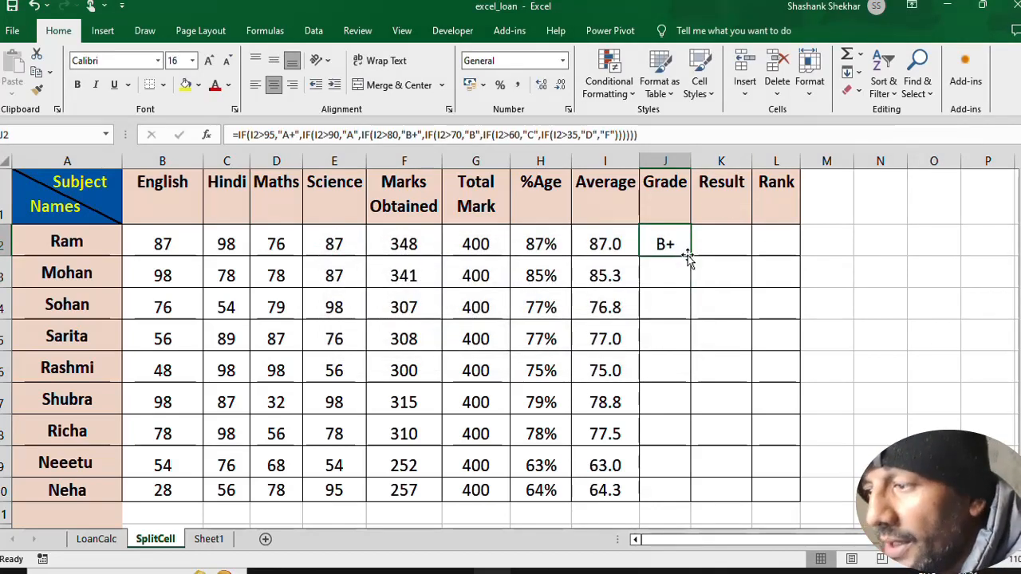
drag(690, 256, 692, 504)
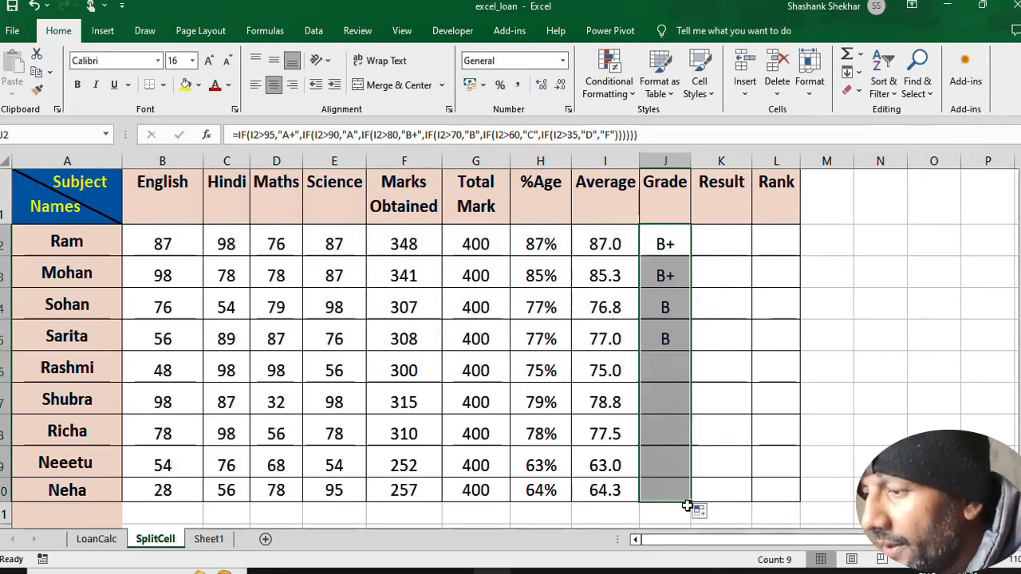
click(674, 287)
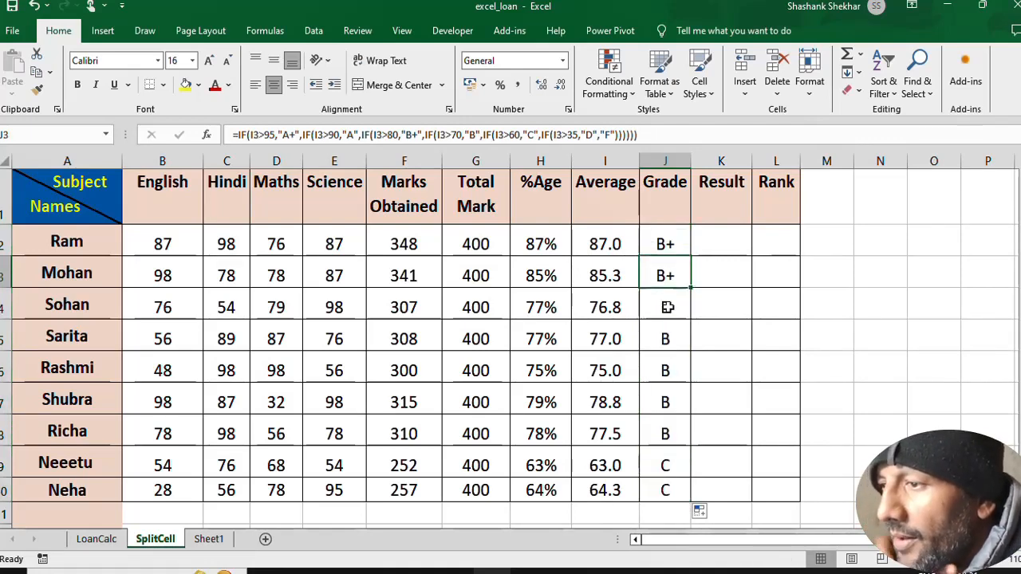
click(666, 241)
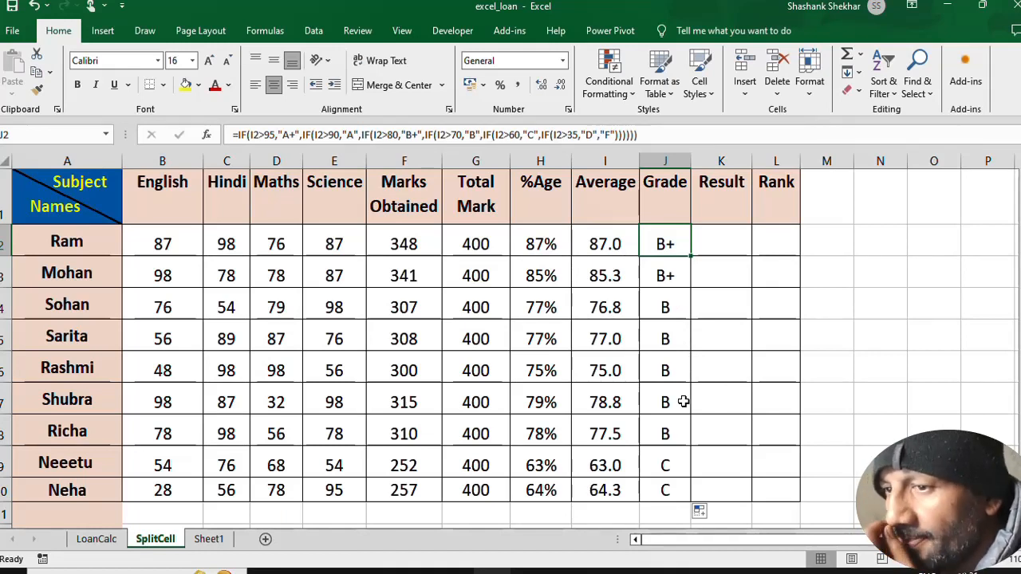
Set the second student's Maths mark in D3 to 98.
click(289, 275)
text(98)
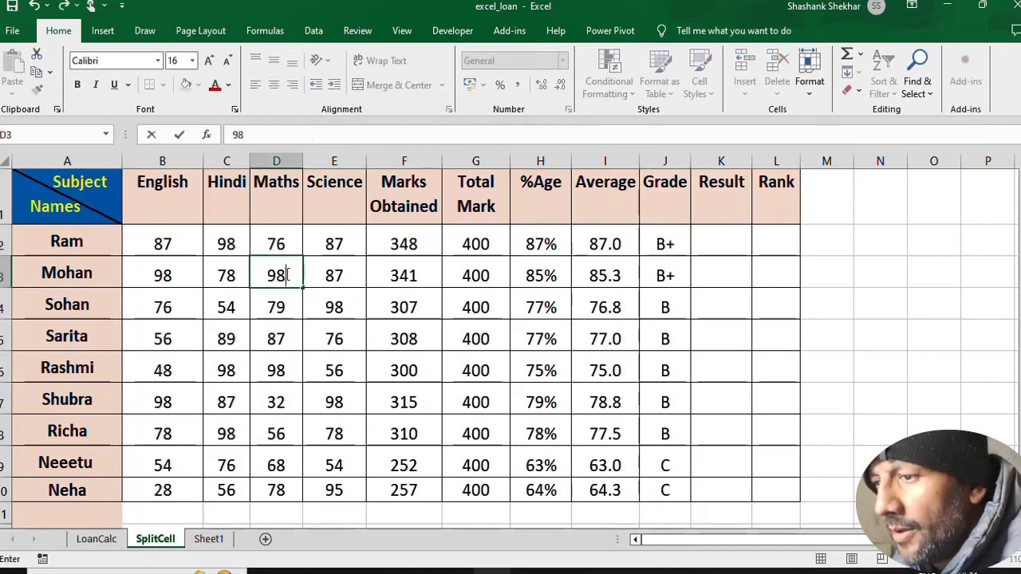
click(335, 271)
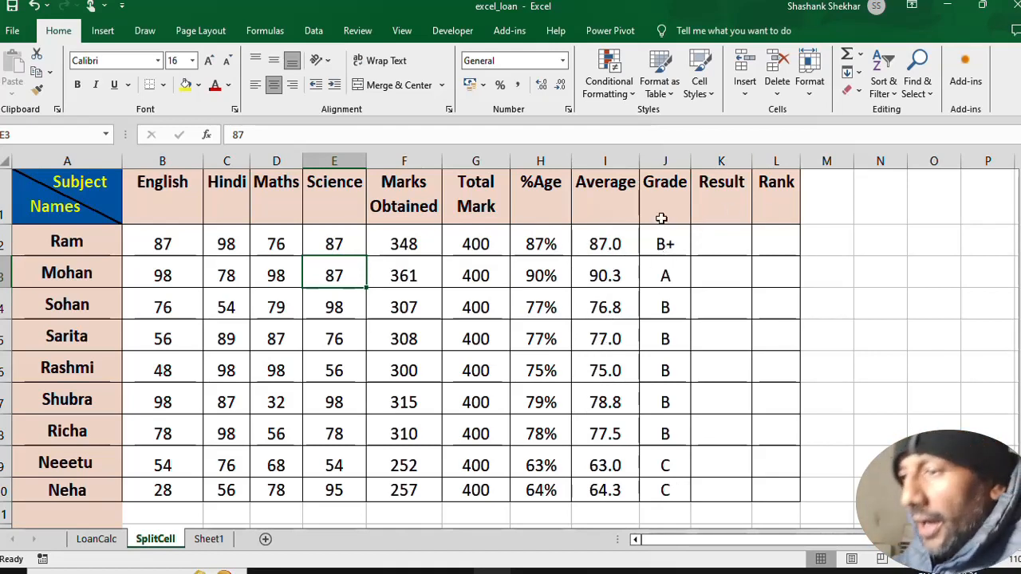
Start the Result formula in K2 with an IF function testing the MIN of the first student's four marks, B2:E2.
click(714, 244)
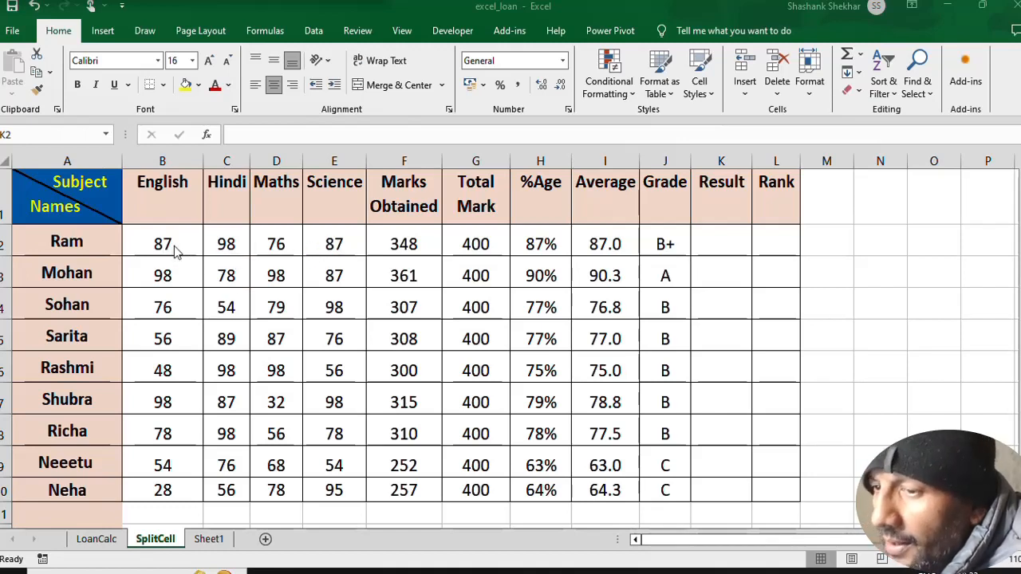
click(714, 243)
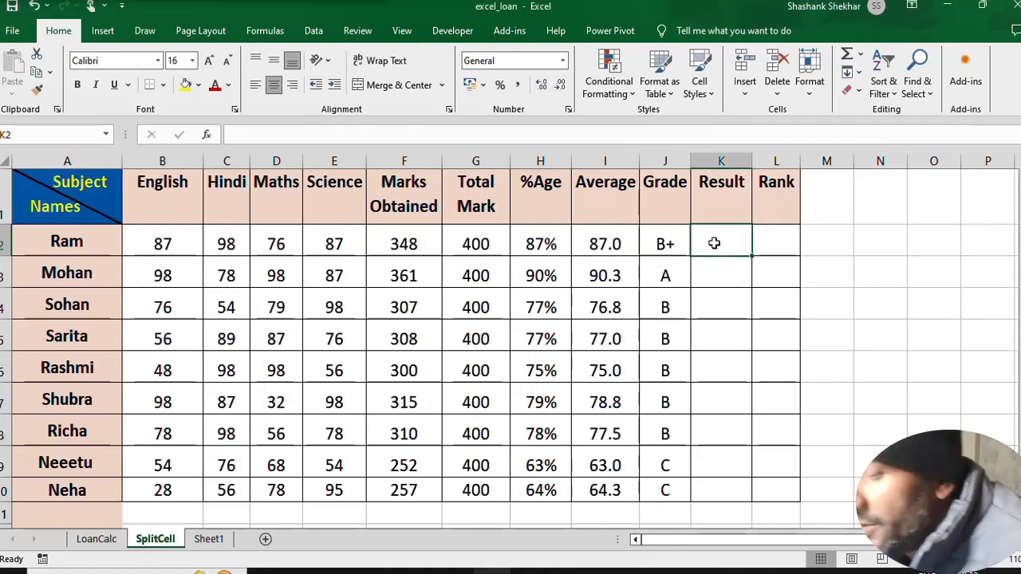
double_click(713, 243)
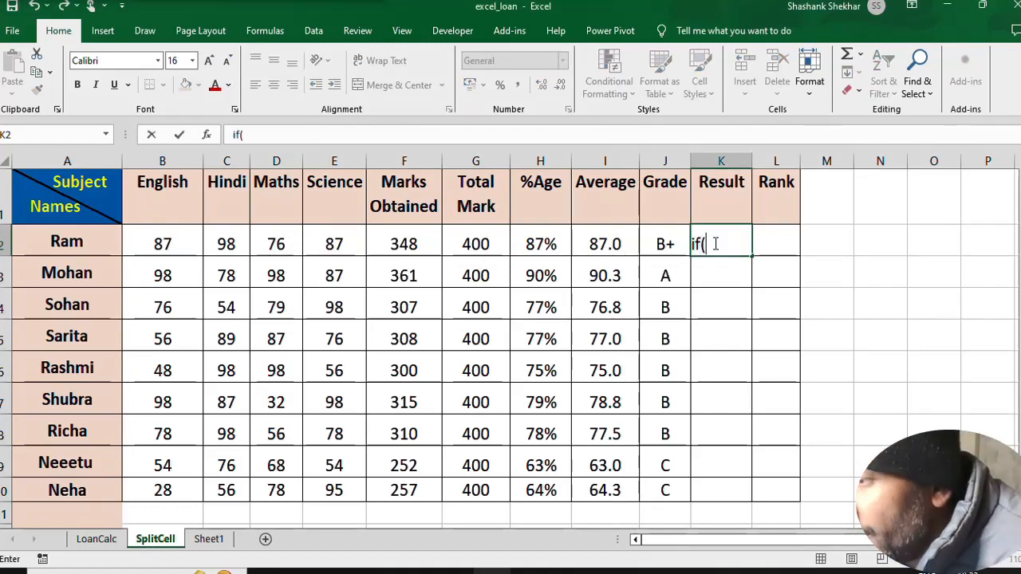
text(=)
text(f)
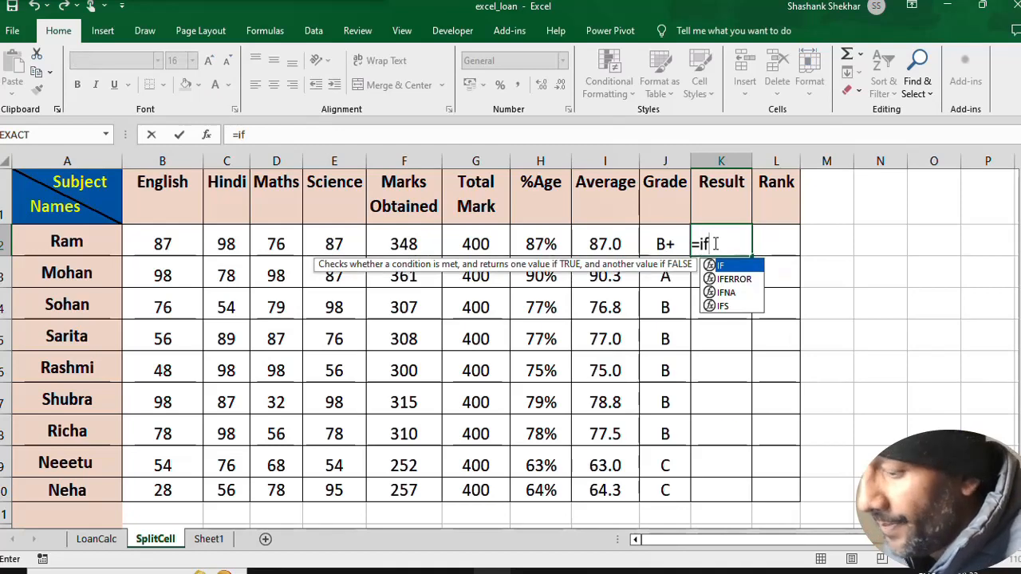
text((min()
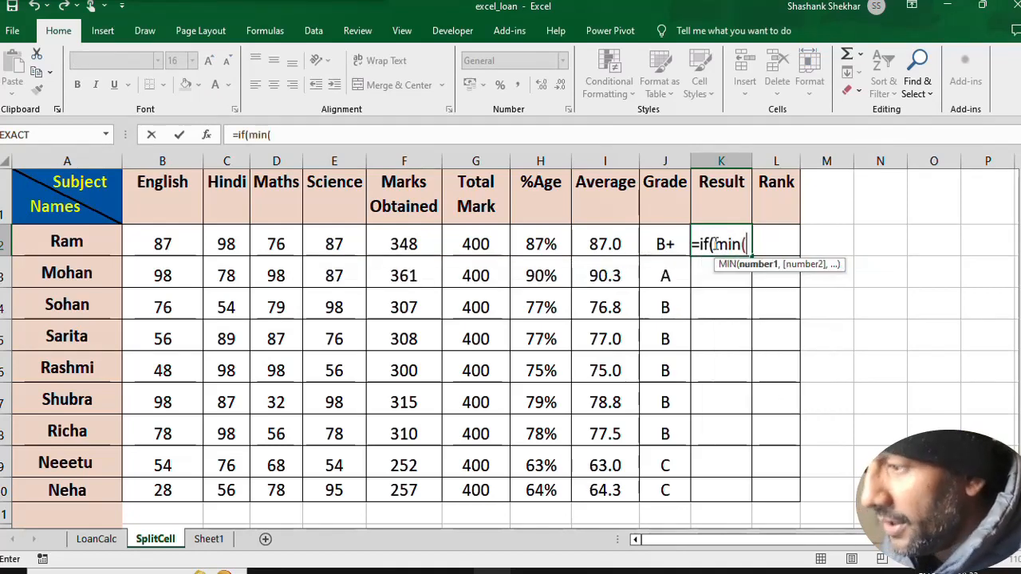
key(Left)
key(Left)
key(Left)
key(Left)
key(Left)
key(Left)
key(Left)
key(Left)
key(Left)
key(shift+Right)
key(shift+Right)
key(shift+Right)
key(shift+Right)
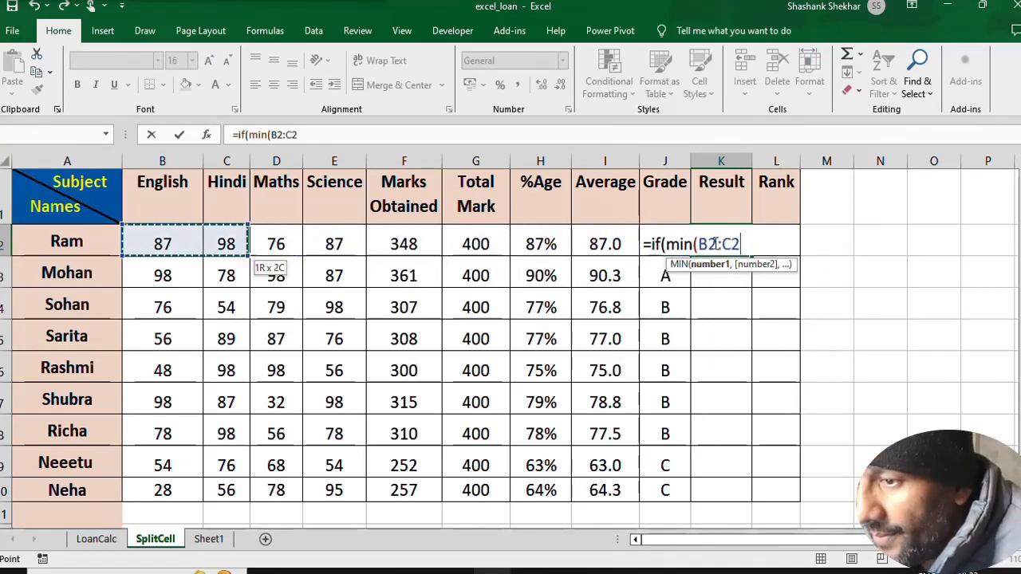
key(shift+Left)
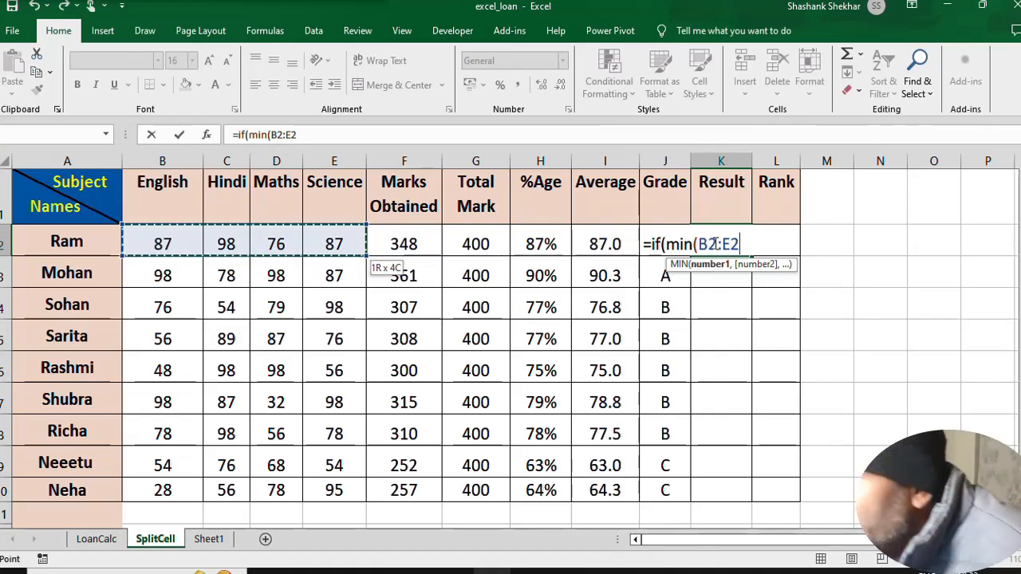
text())
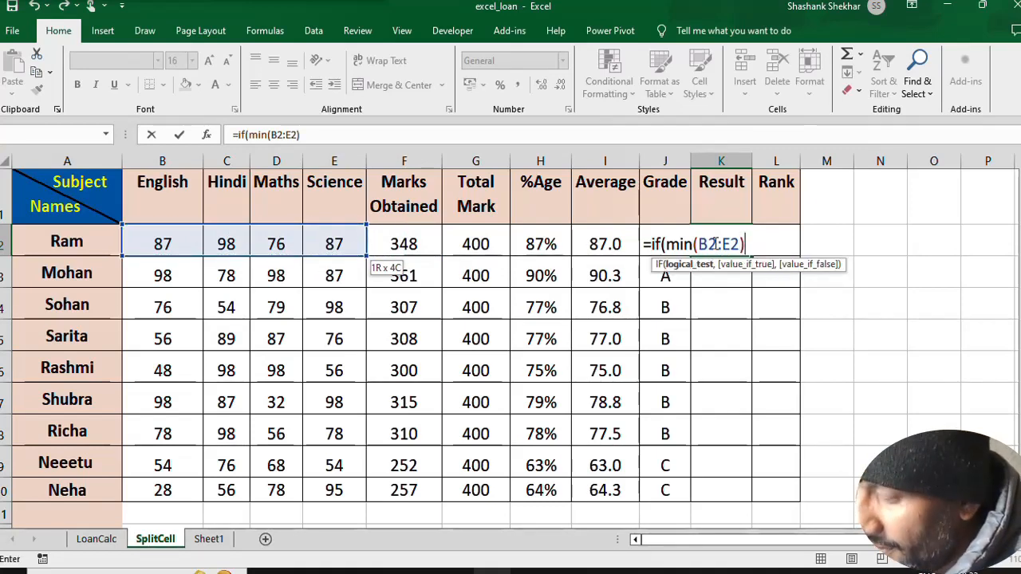
Complete the K2 Result formula with the condition <35, returning "Fail" when true and "Pass" otherwise.
text(>35)
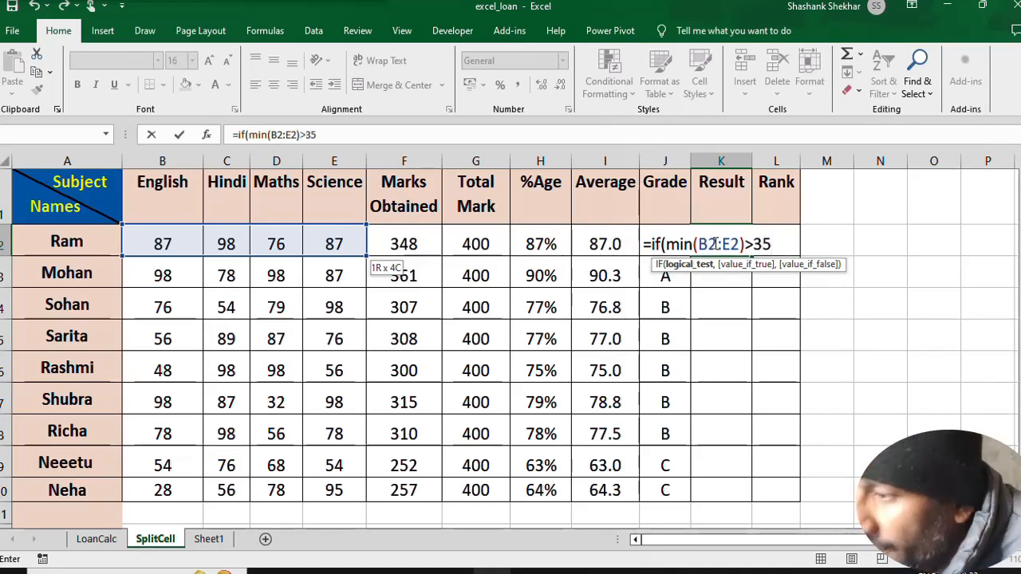
key(BackSpace)
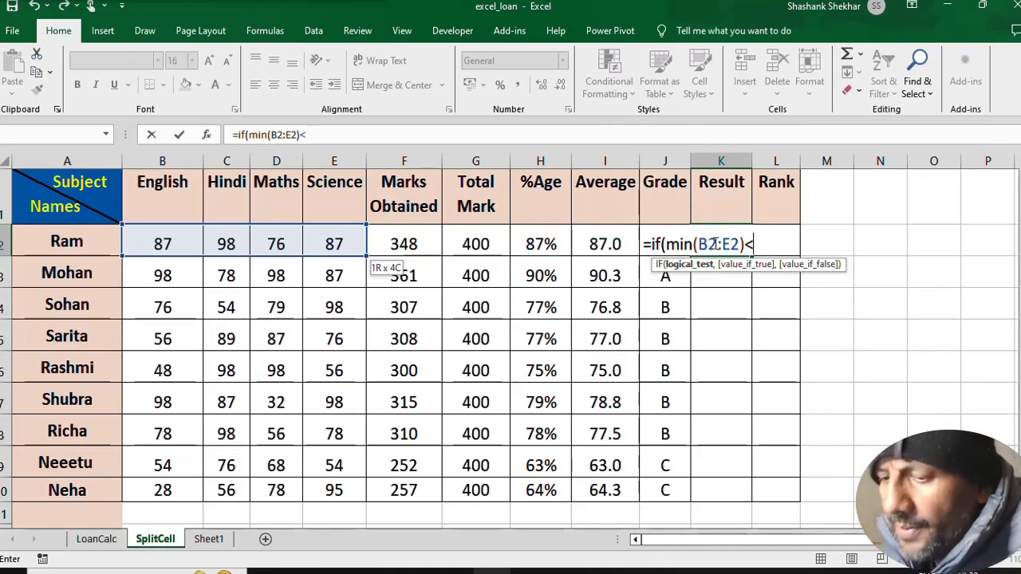
text(35,)
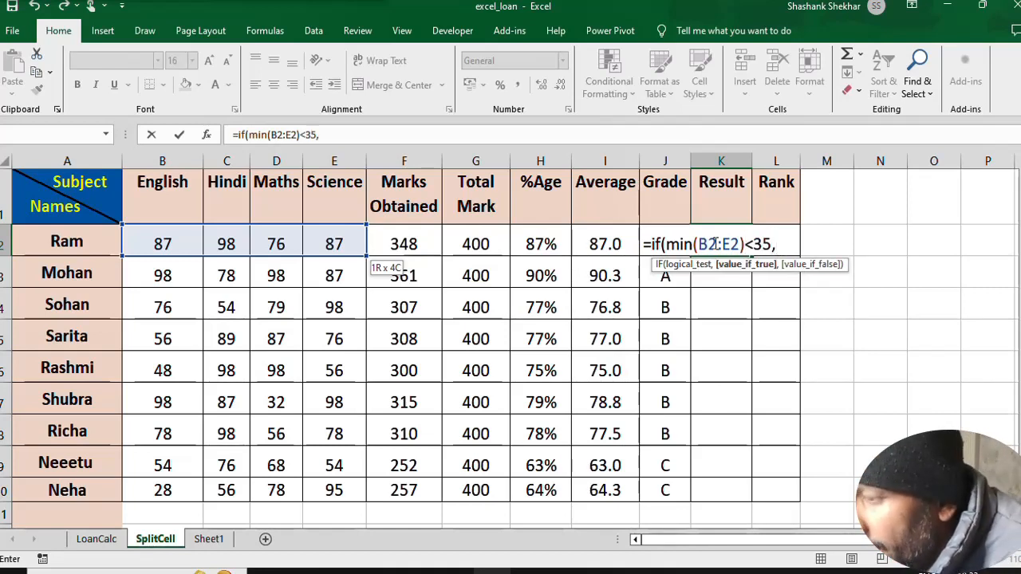
text("Fai)
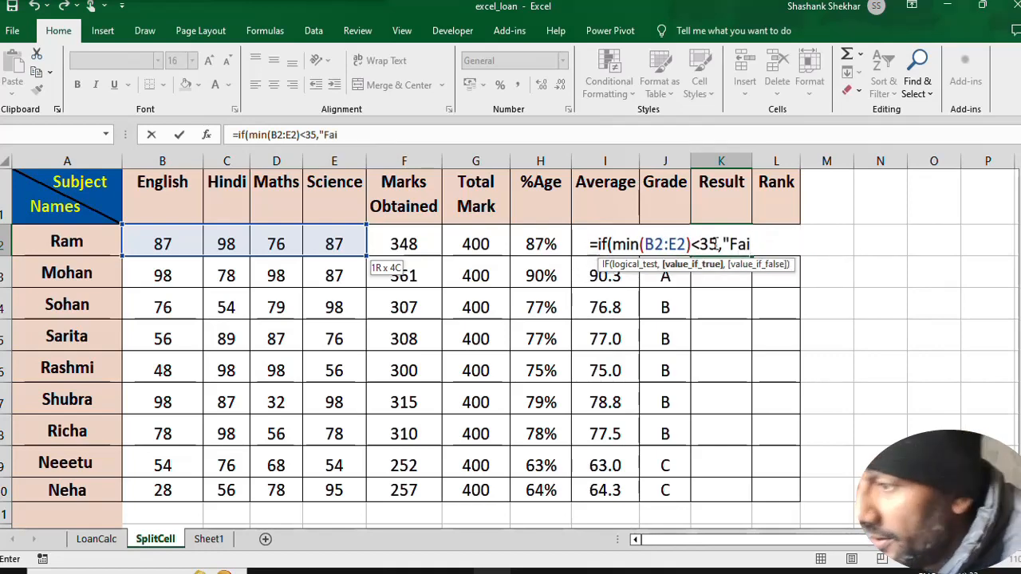
text(l")
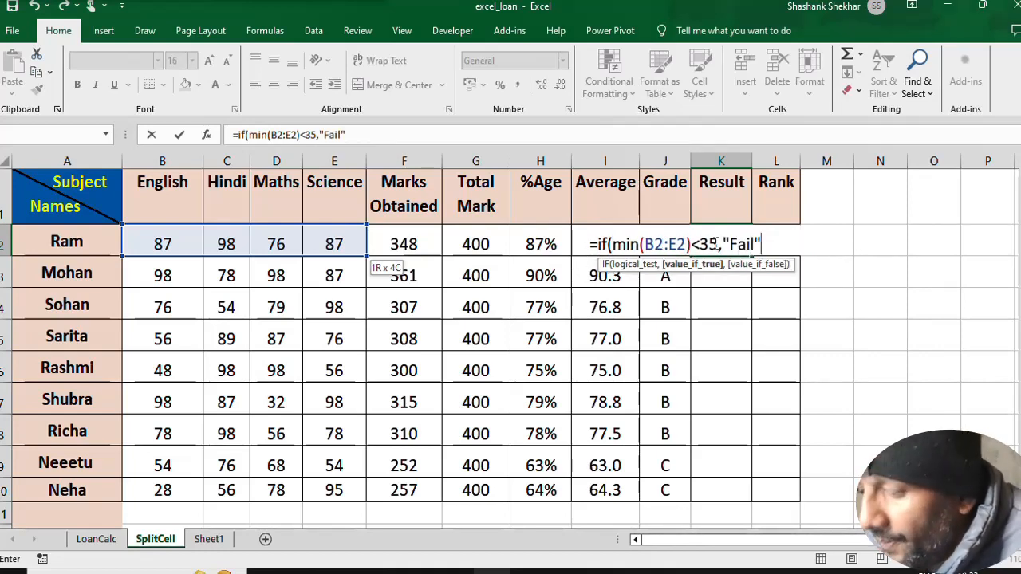
text(,)
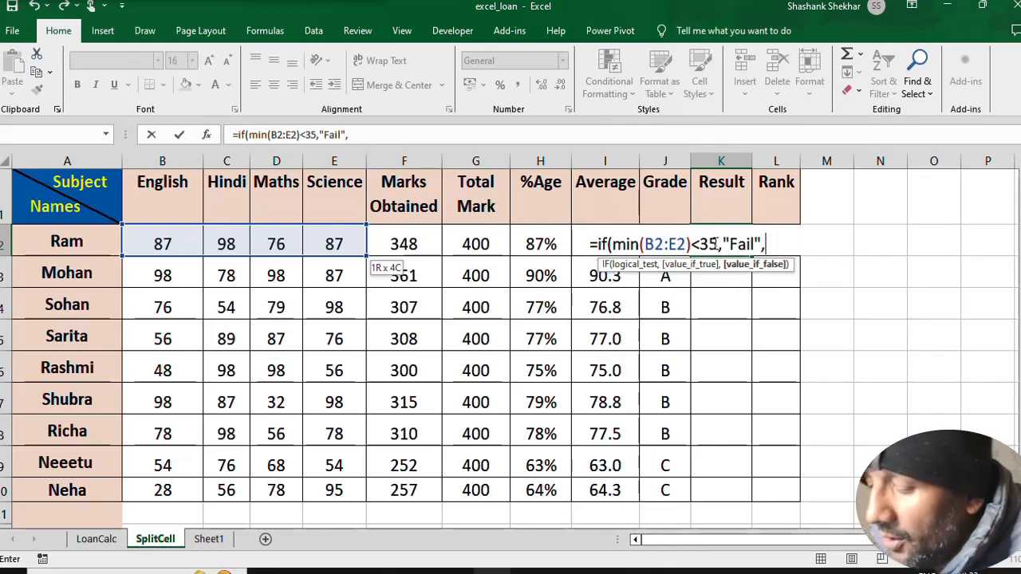
text("Pass")
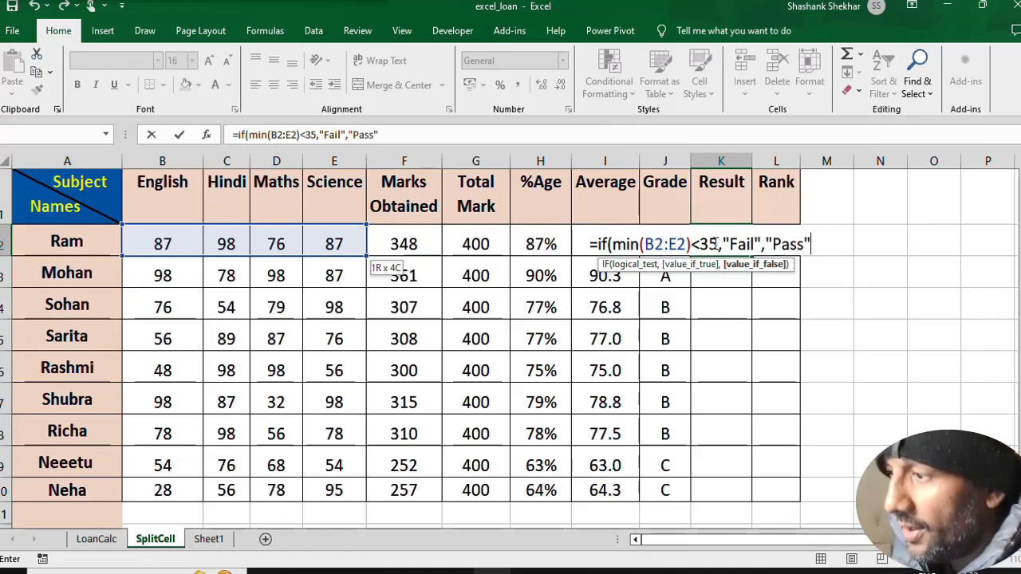
text())
key(Return)
Copy the Result formula from K2 to K3:K10 and check row 7's copied formula and Maths mark.
click(716, 243)
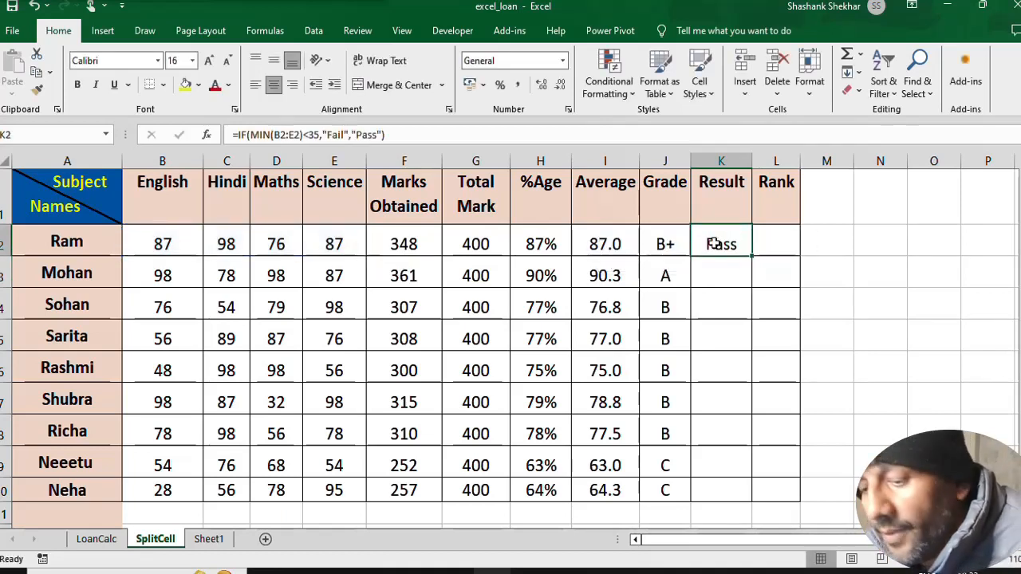
key(ctrl+c)
key(Down)
key(shift+Down)
key(shift+Down)
key(shift+Down)
key(shift+Down)
key(shift+Down)
key(shift+Down)
key(shift+Down)
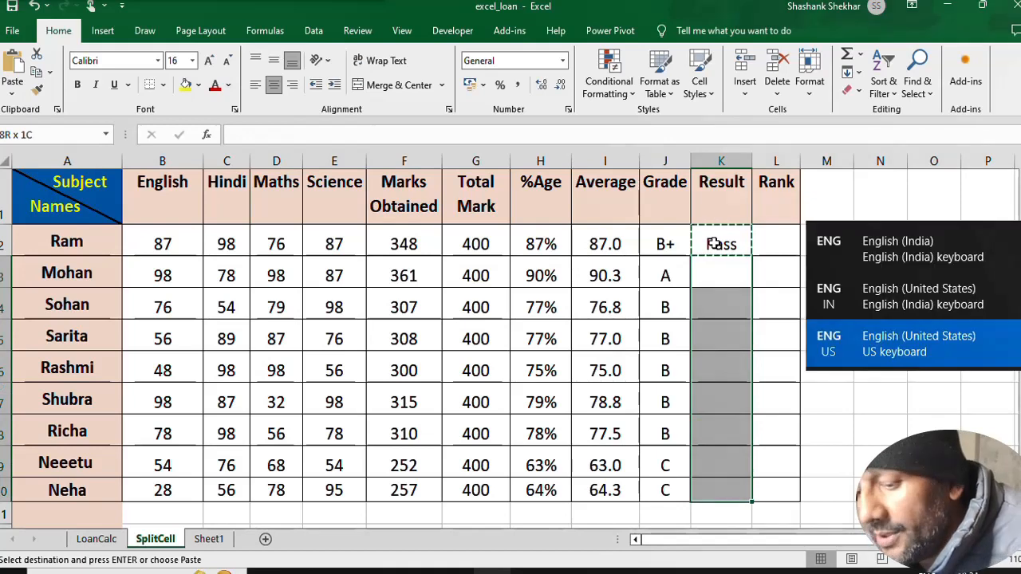
key(ctrl+v)
key(Down)
key(Down)
key(Down)
key(Down)
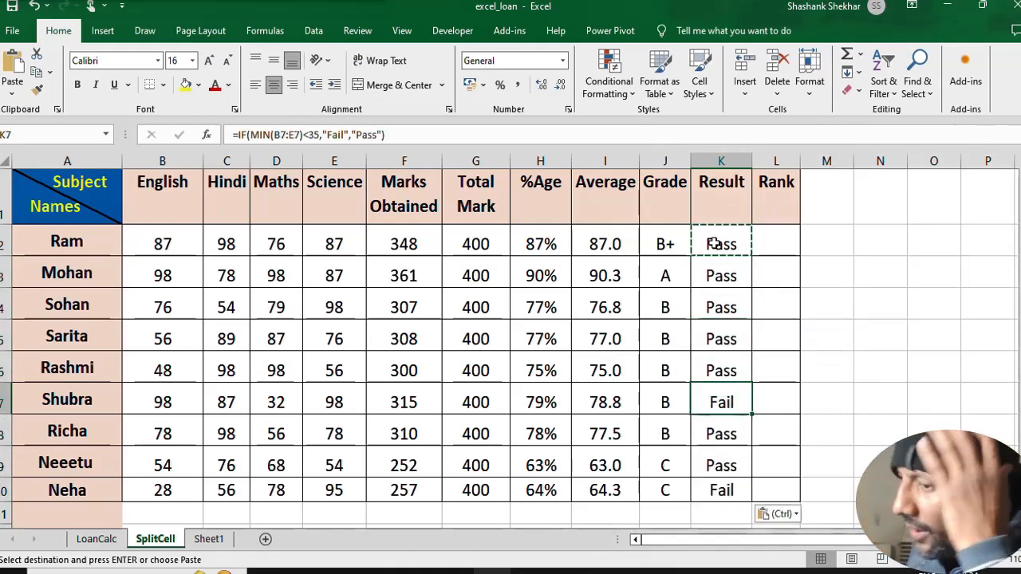
click(283, 394)
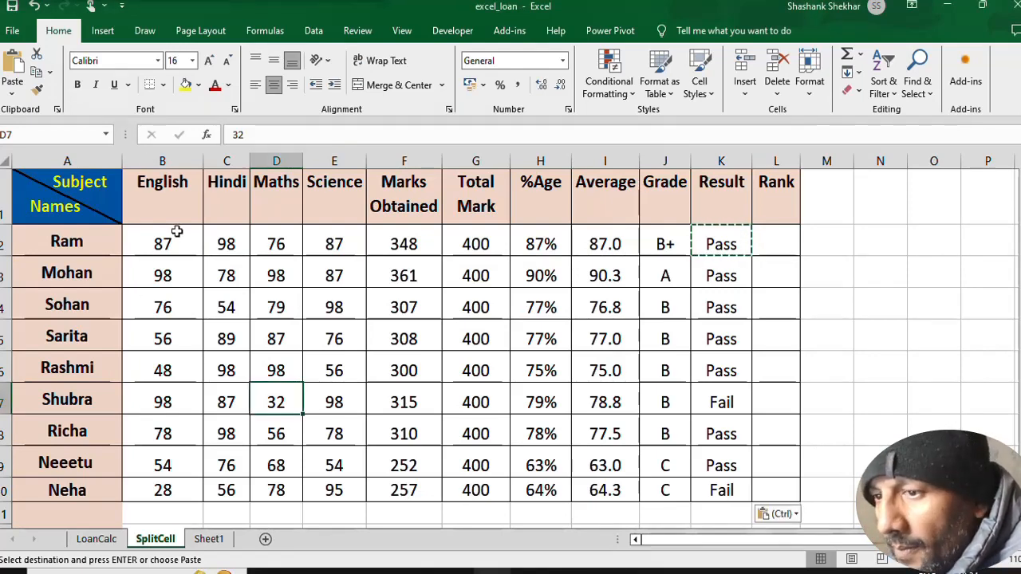
drag(176, 231, 391, 488)
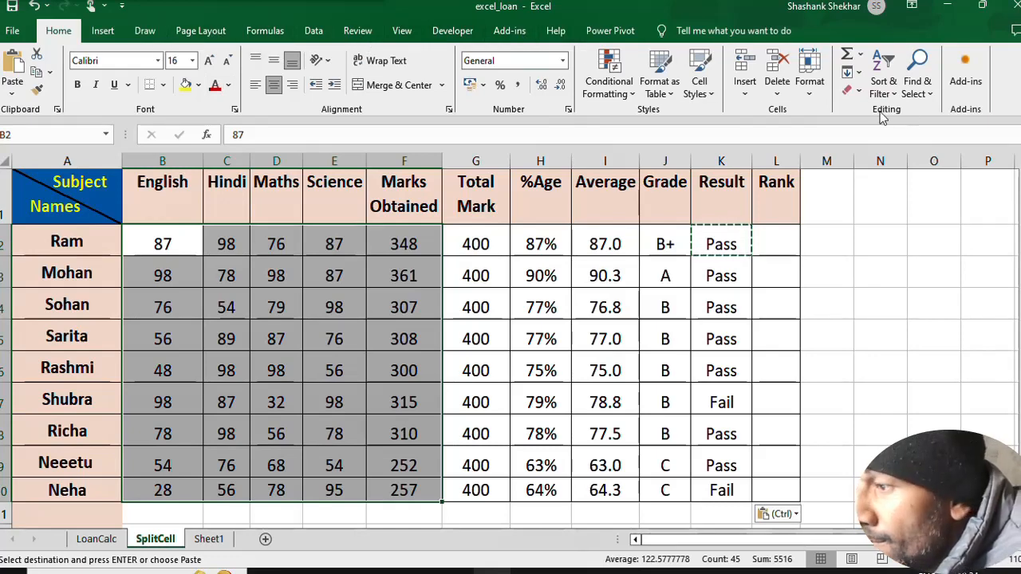
click(609, 79)
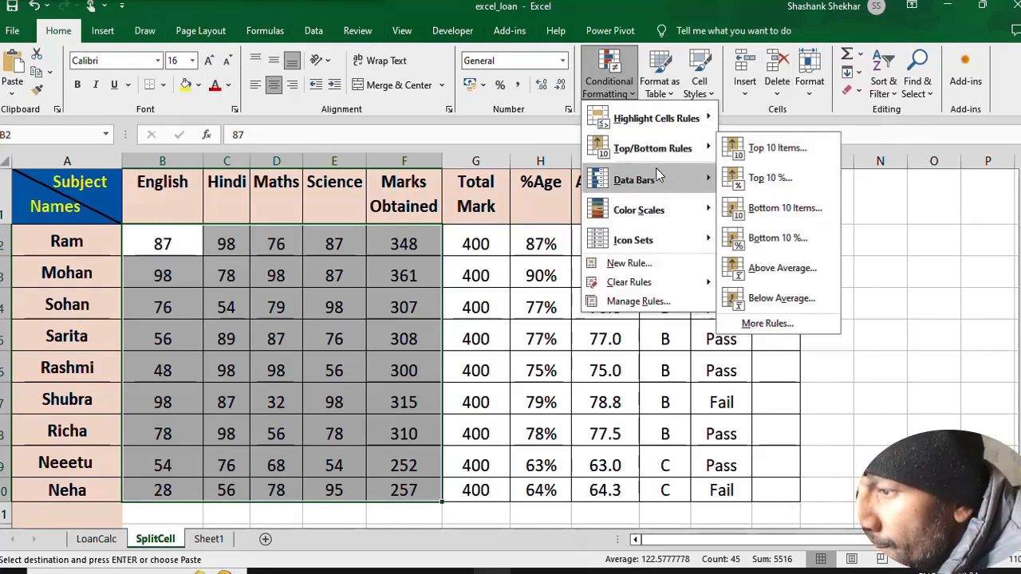
mouse_move(664, 122)
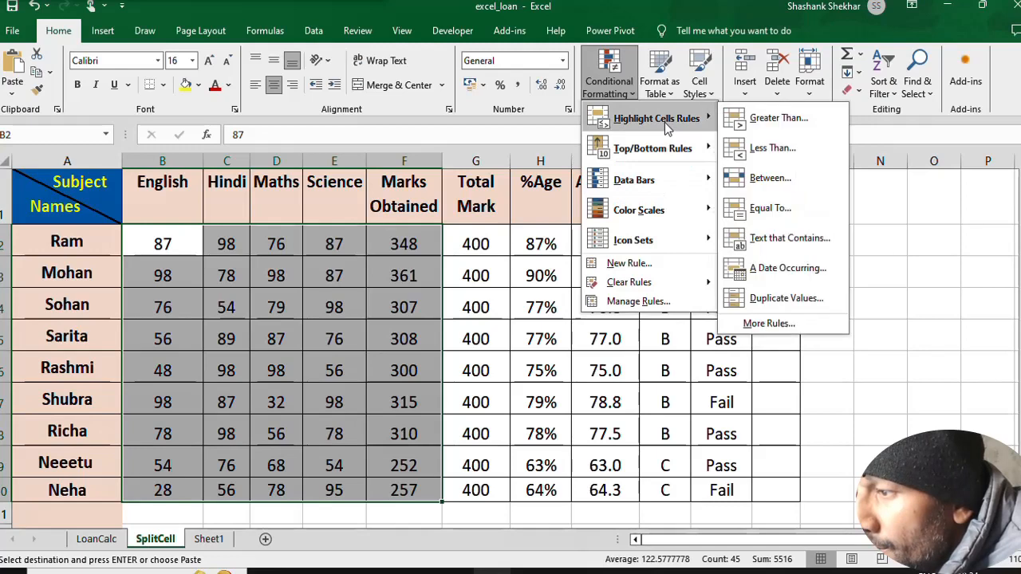
click(789, 157)
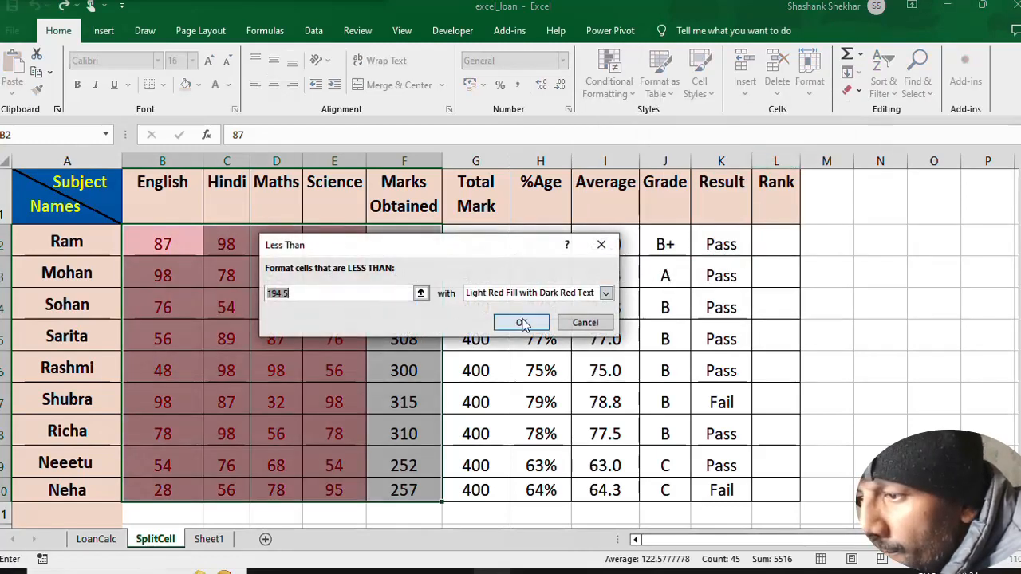
text(35)
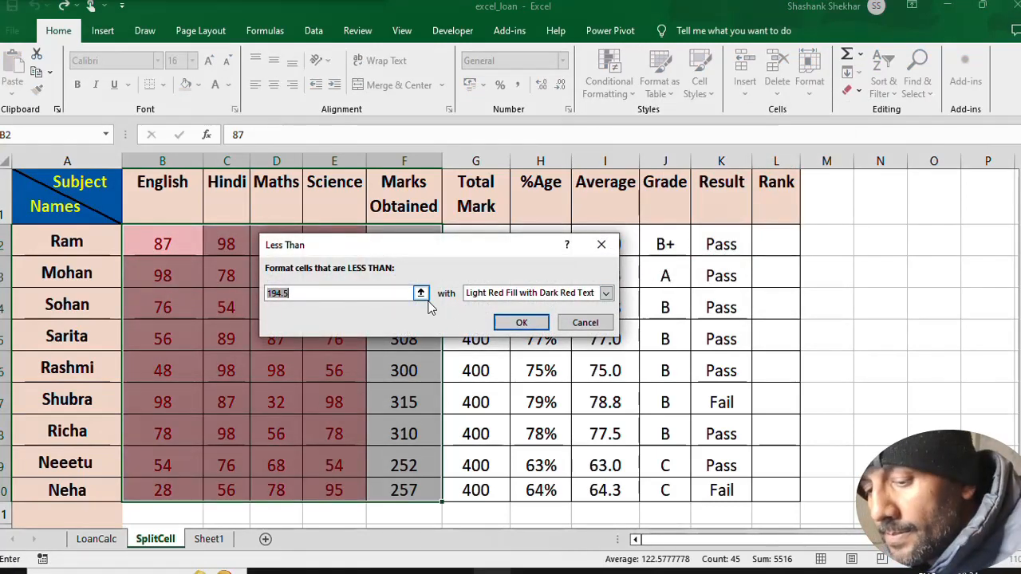
click(584, 324)
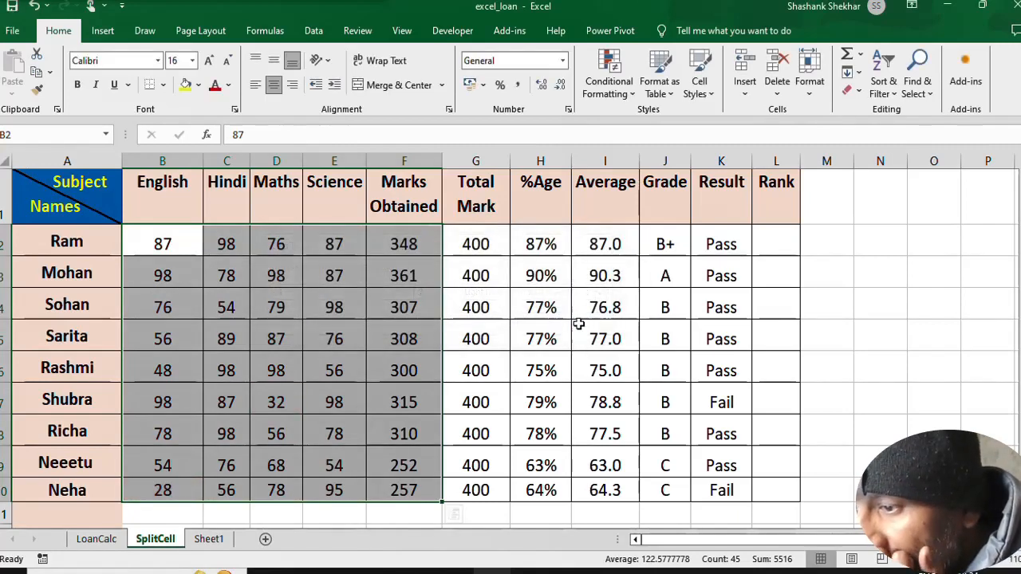
click(901, 296)
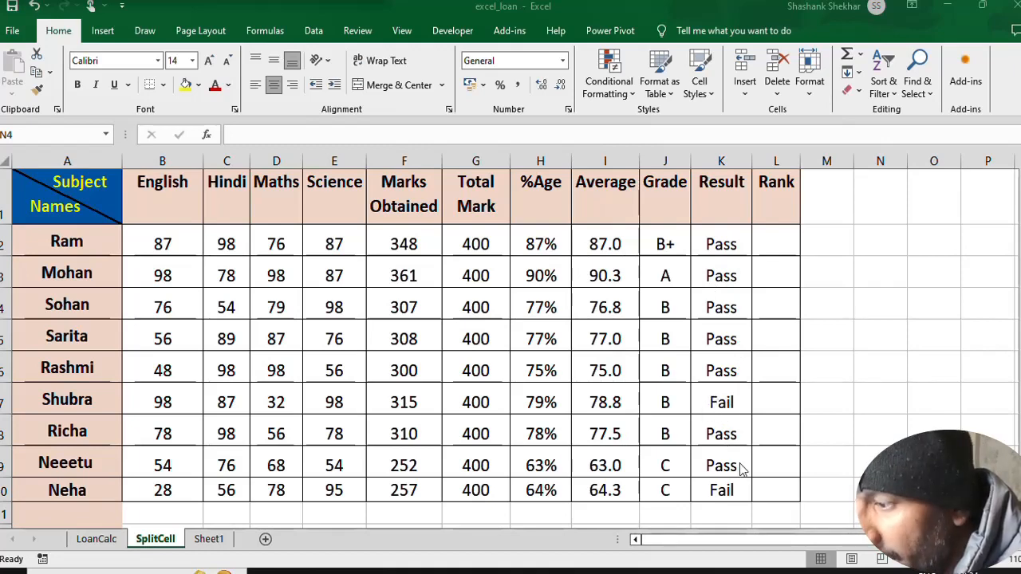
Highlight subject marks in B2:E10 that are less than 35 with Light Red Fill with Dark Red Text.
drag(162, 246, 350, 491)
click(610, 83)
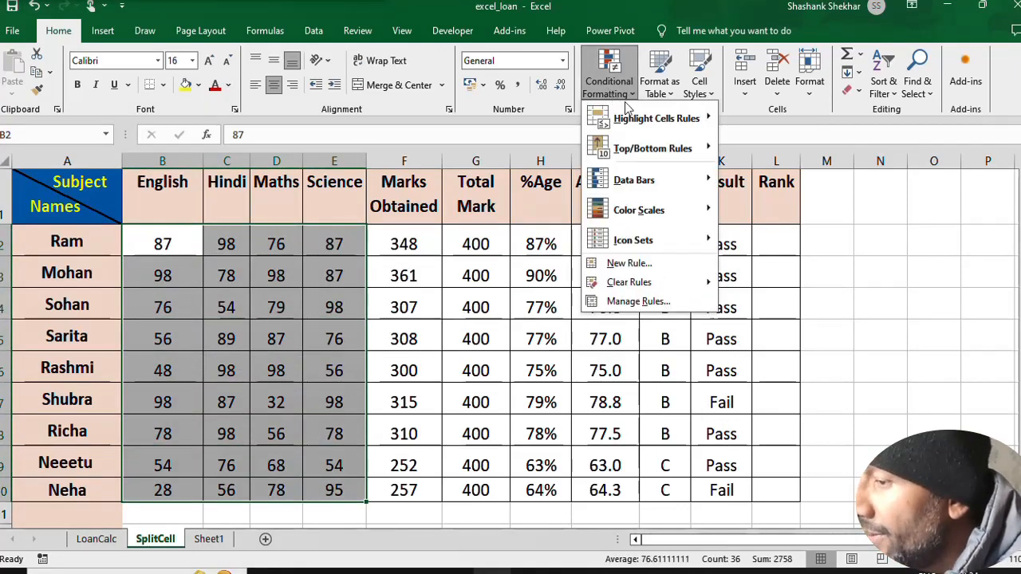
mouse_move(643, 129)
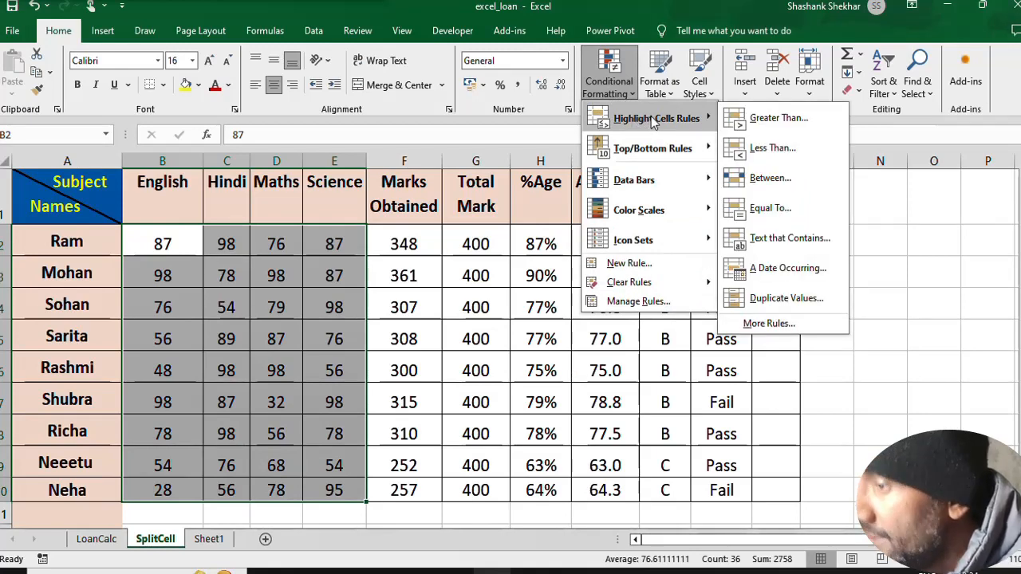
click(771, 148)
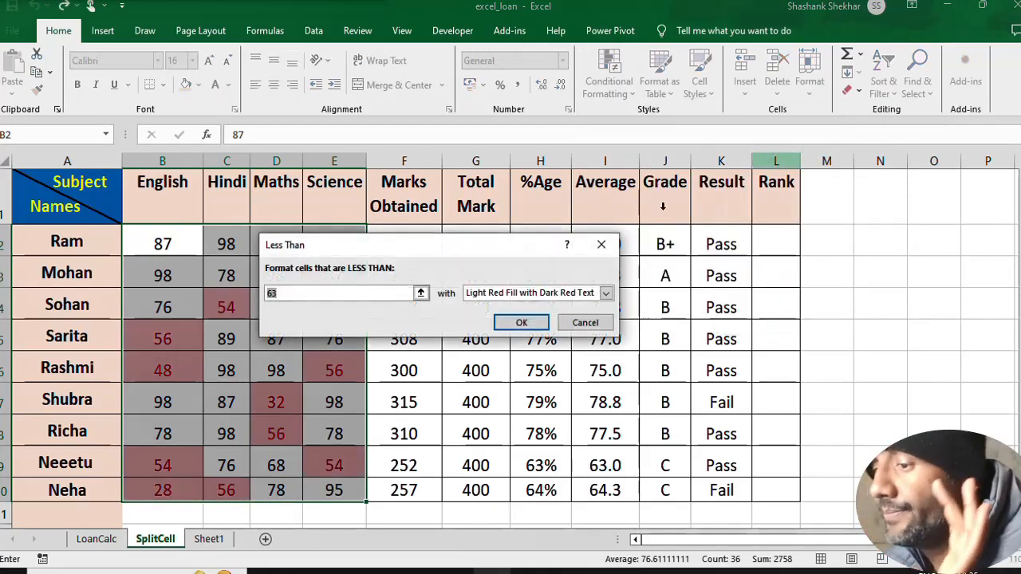
text(35)
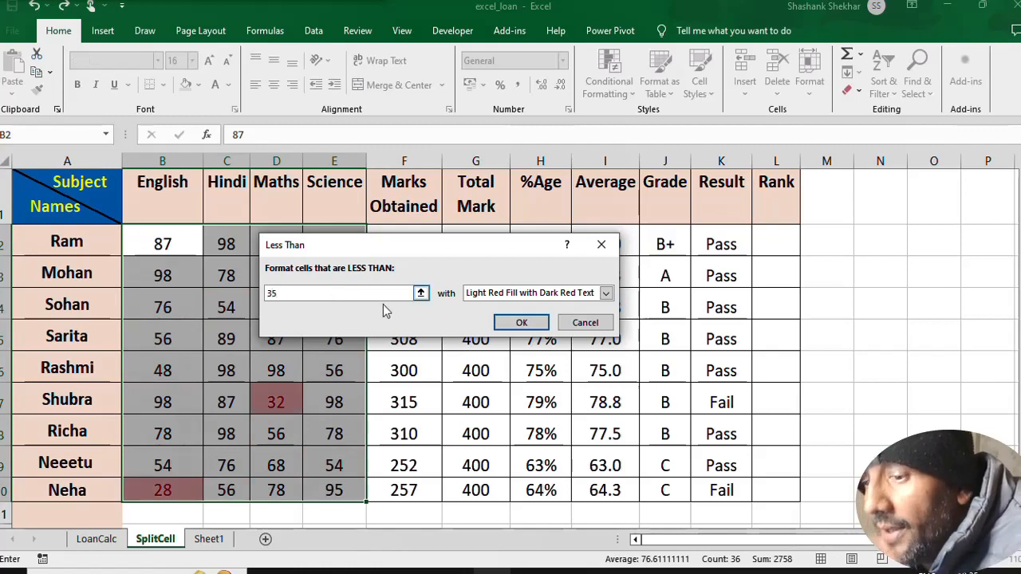
click(519, 328)
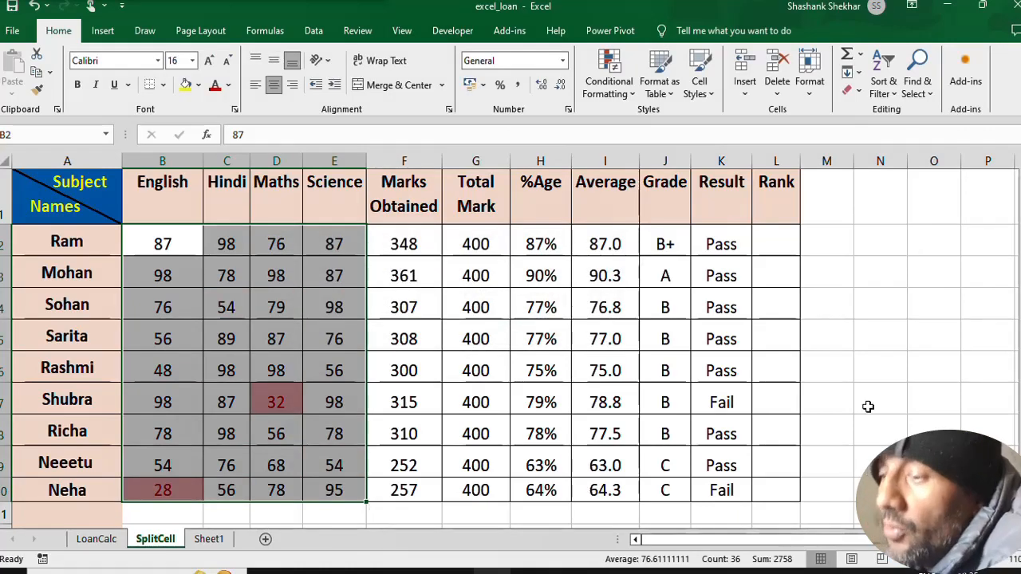
click(896, 373)
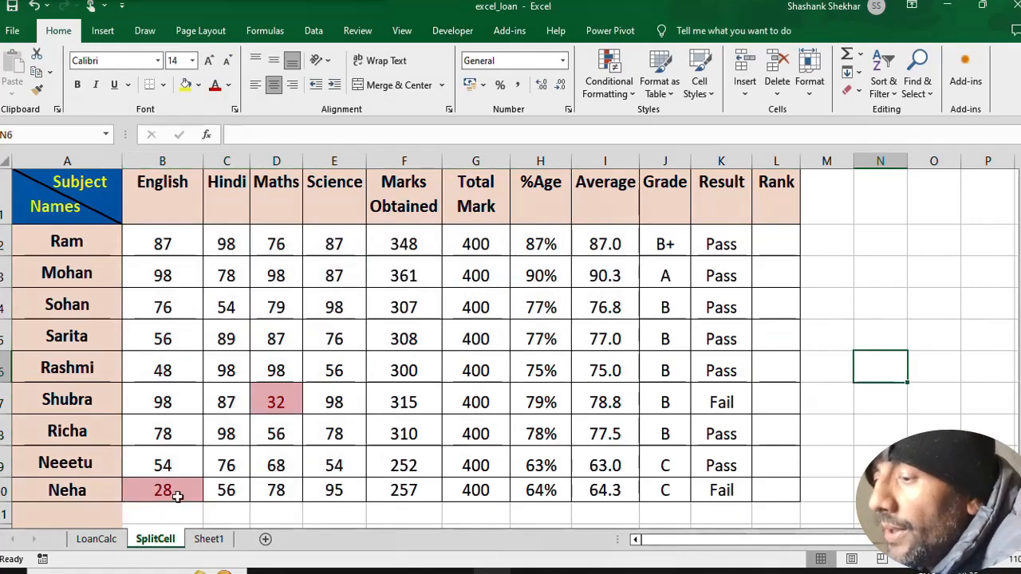
Start the Rank formula in L2 with the RANK function.
click(767, 252)
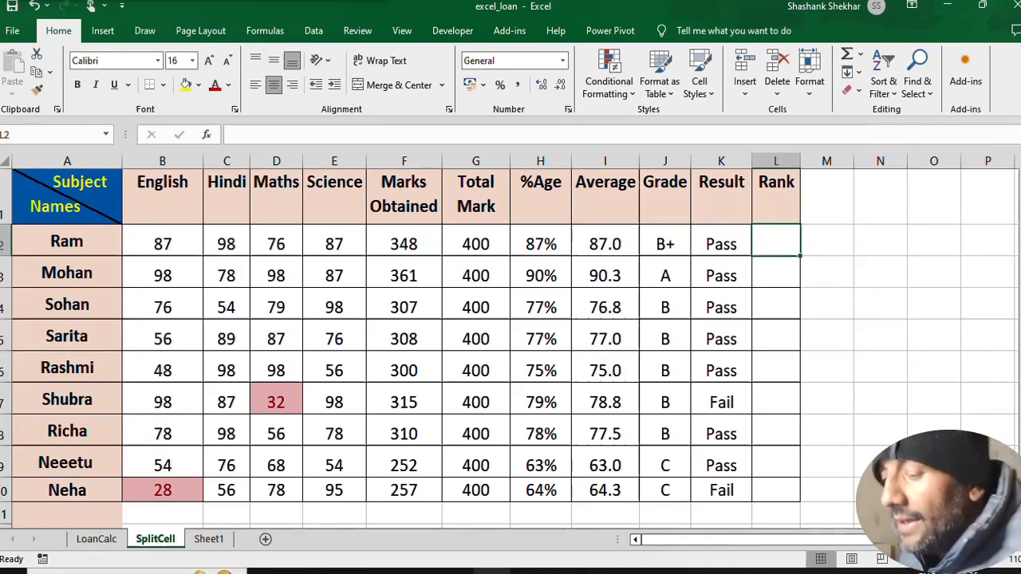
text(=rank)
key(Down)
key(Down)
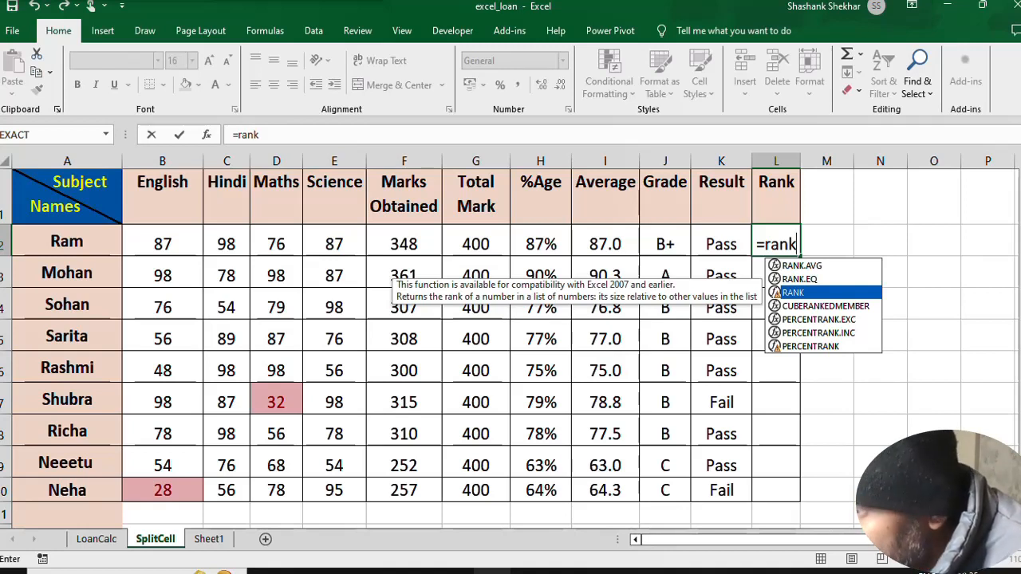
key(Tab)
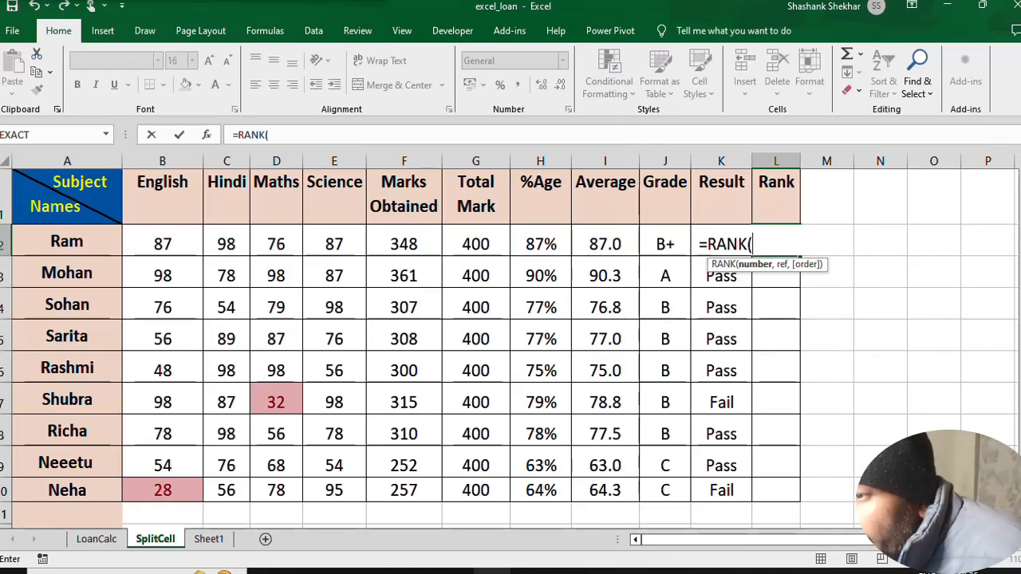
Use the first student's Marks Obtained cell, F2, as the number argument of the RANK formula.
key(Left)
key(Left)
key(Left)
key(Left)
key(Left)
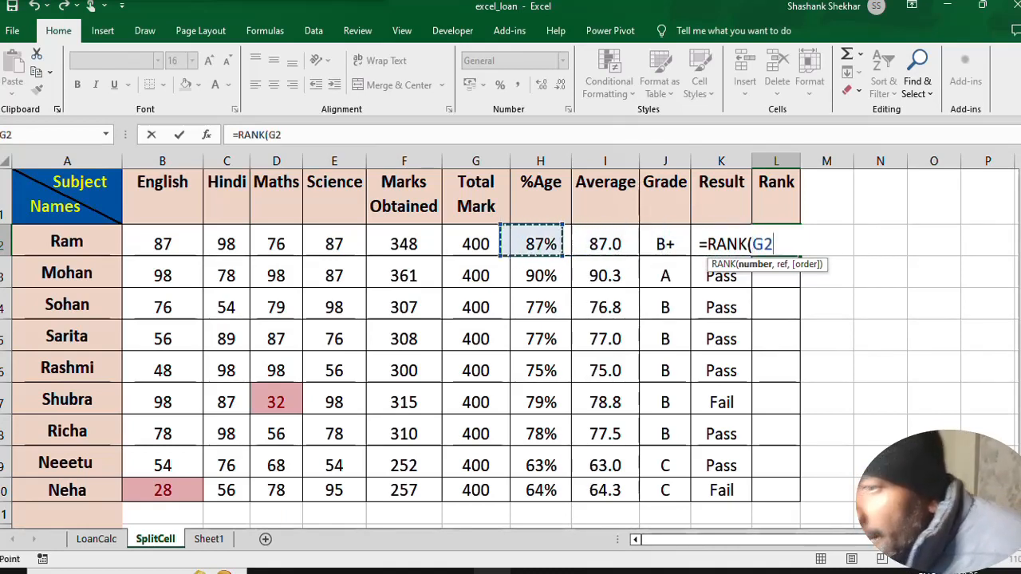
key(Left)
key(Left)
key(Right)
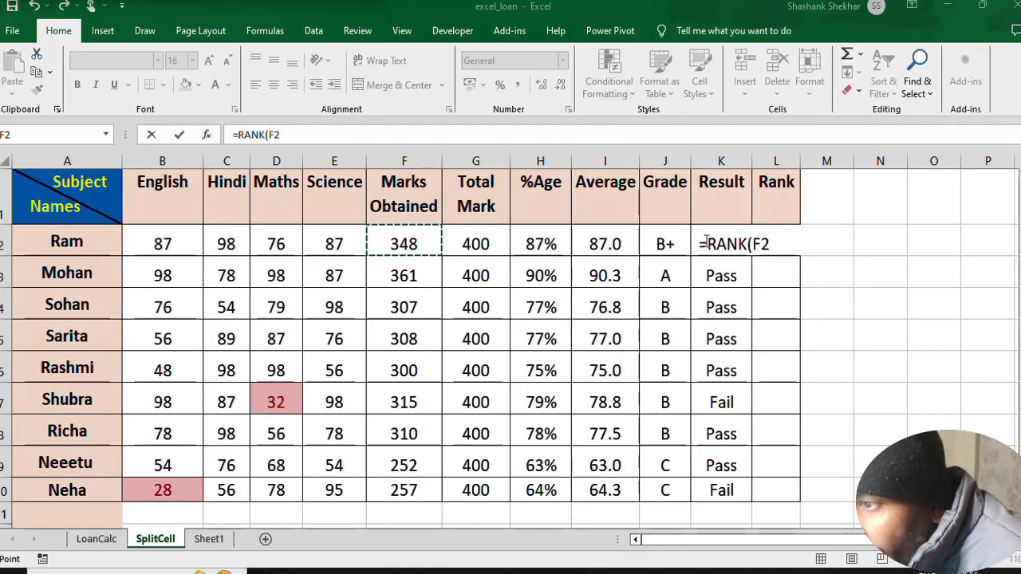
click(783, 244)
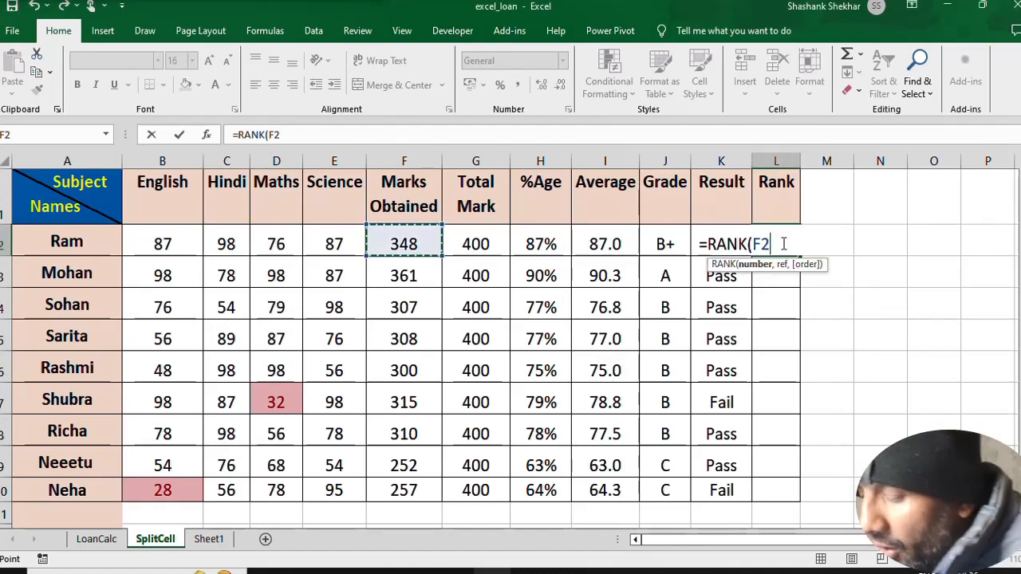
Add the Marks Obtained range F2:F10 as the ref argument and close the RANK formula.
text(,)
key(Left)
key(Left)
key(Left)
key(Left)
key(Left)
key(Left)
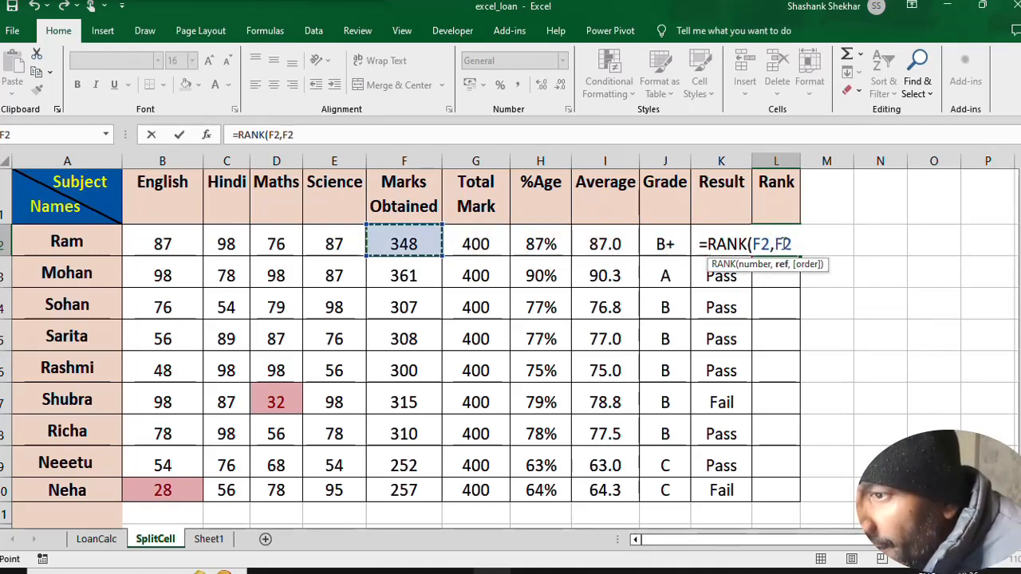
drag(403, 244, 437, 501)
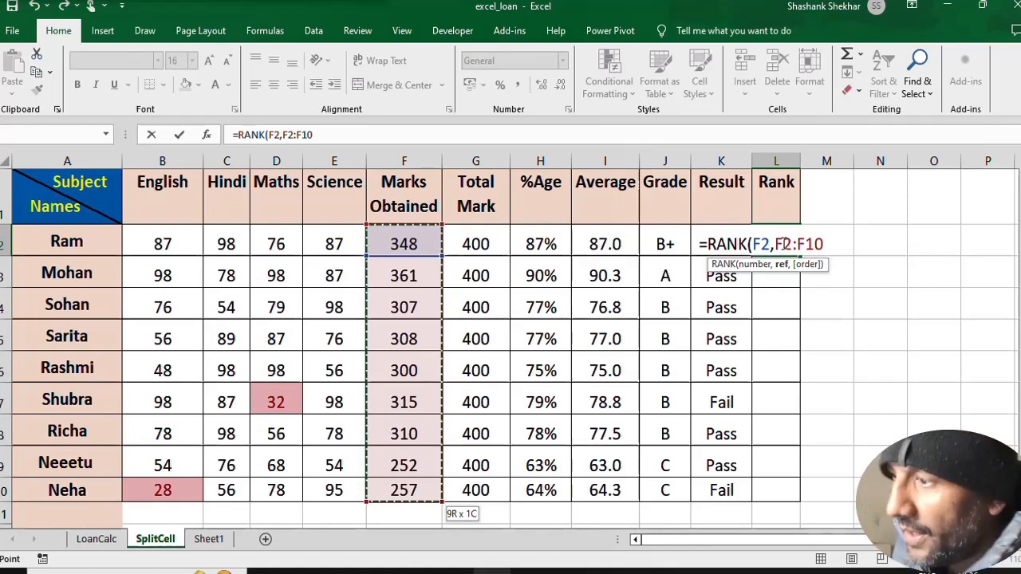
text())
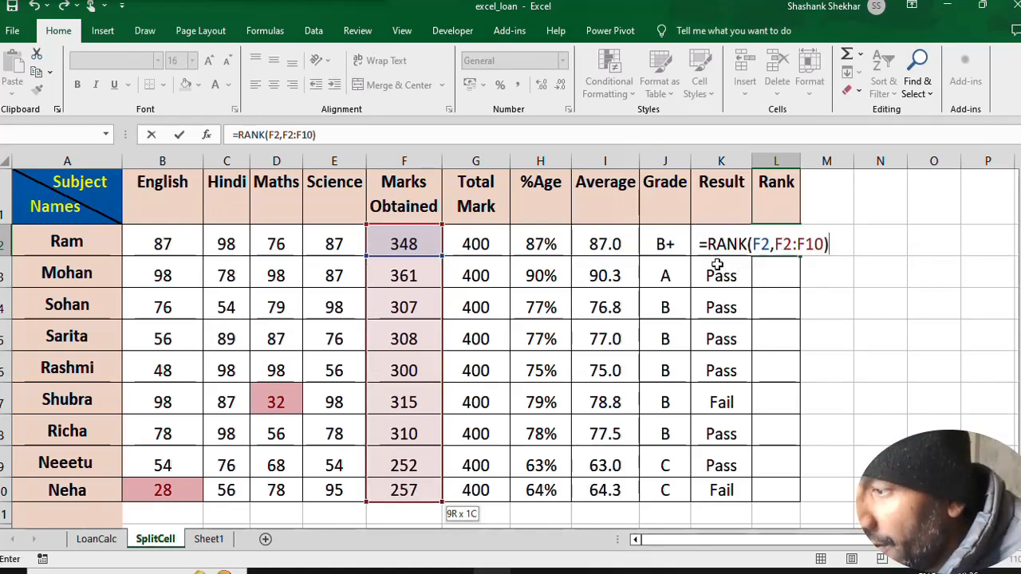
Make the ref range absolute as $F$2:$F$10 in the L2 RANK formula and enter it.
click(778, 244)
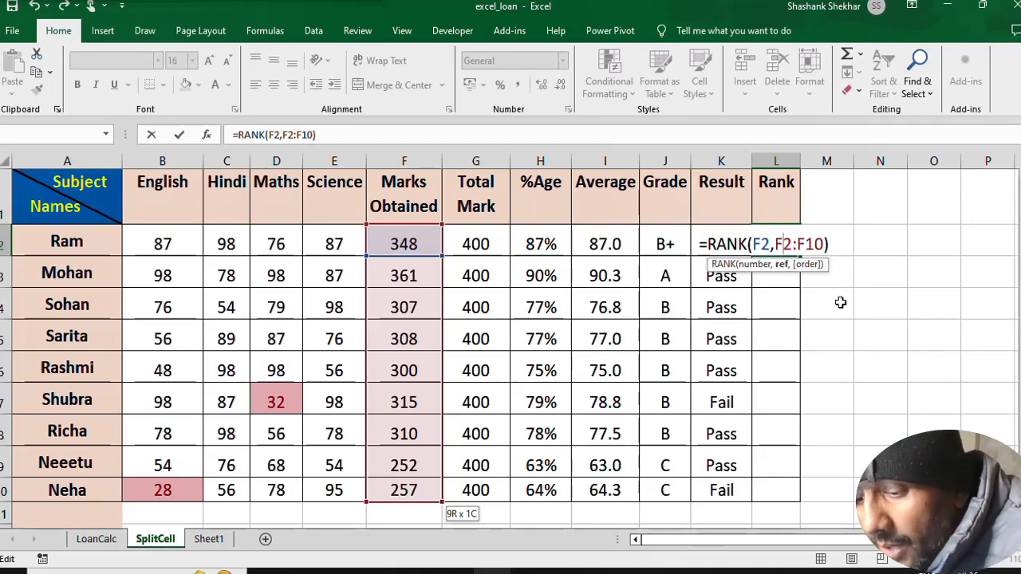
key(F4)
click(834, 245)
key(F4)
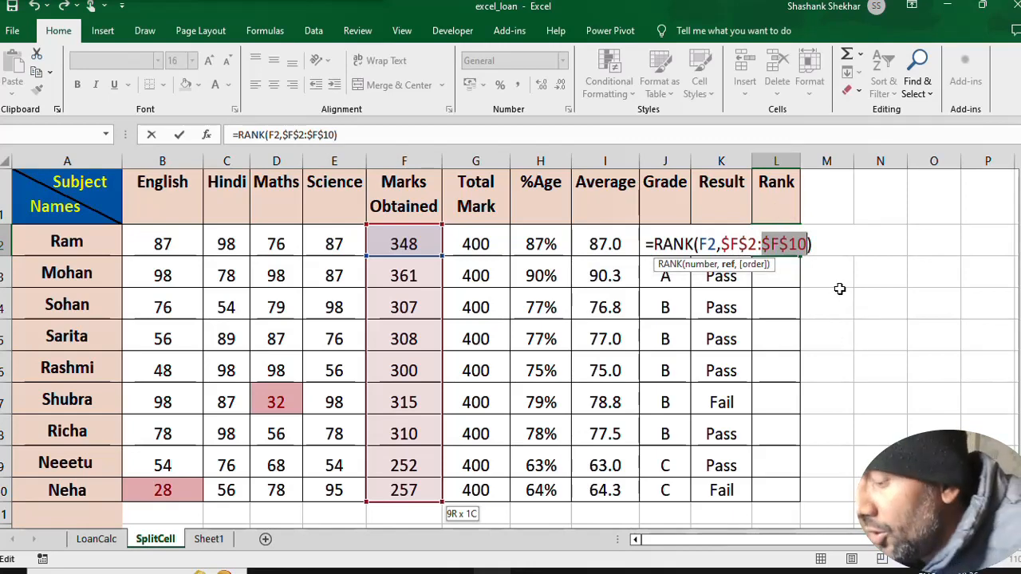
key(Return)
Copy the Rank formula from L2 down to L3:L10.
click(780, 243)
double_click(800, 253)
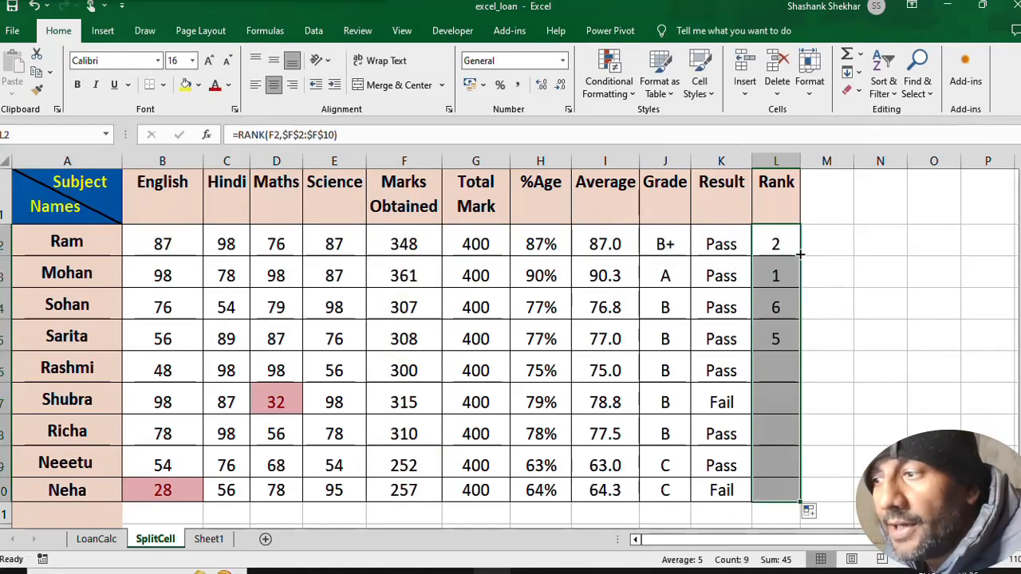
click(850, 308)
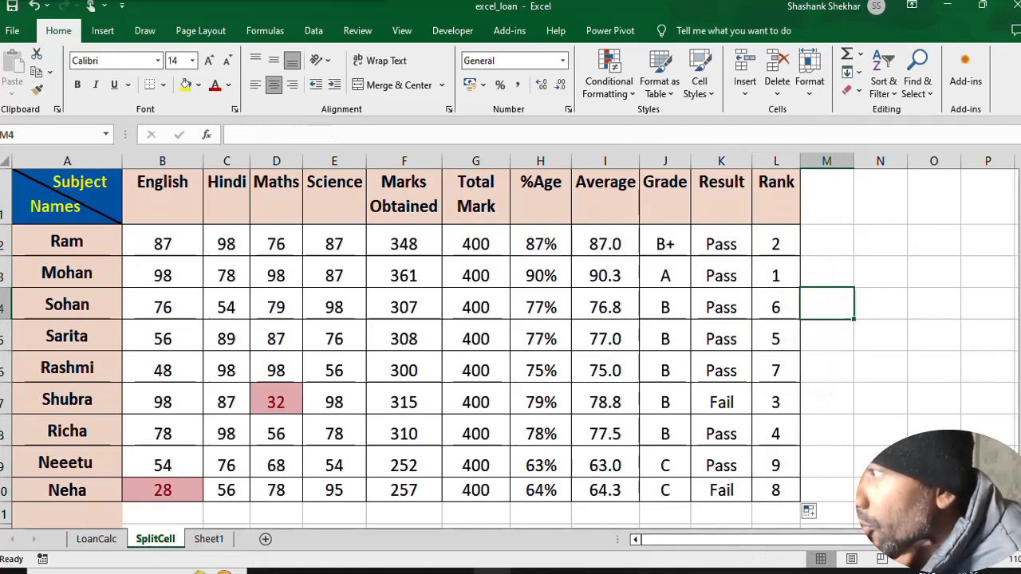
Apply the dark red font colour to the ranks in L2:L10 and the Fail results in K7 and K10.
drag(775, 242, 777, 489)
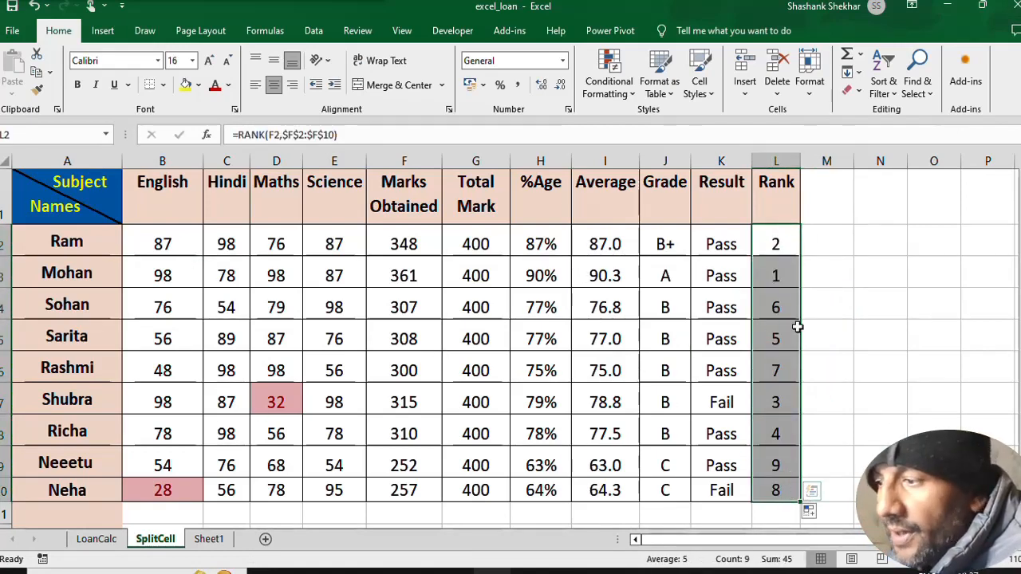
click(215, 87)
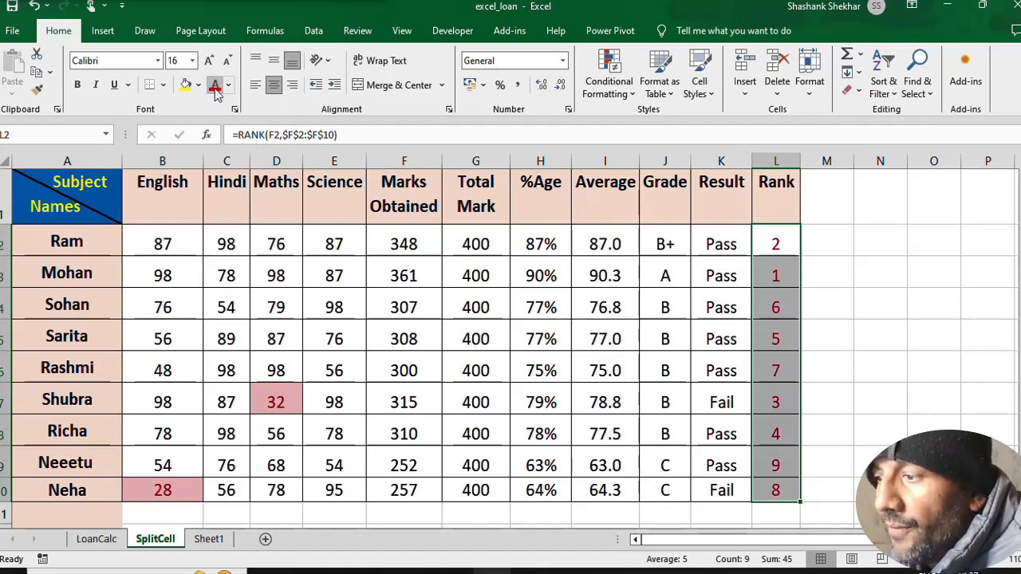
click(721, 405)
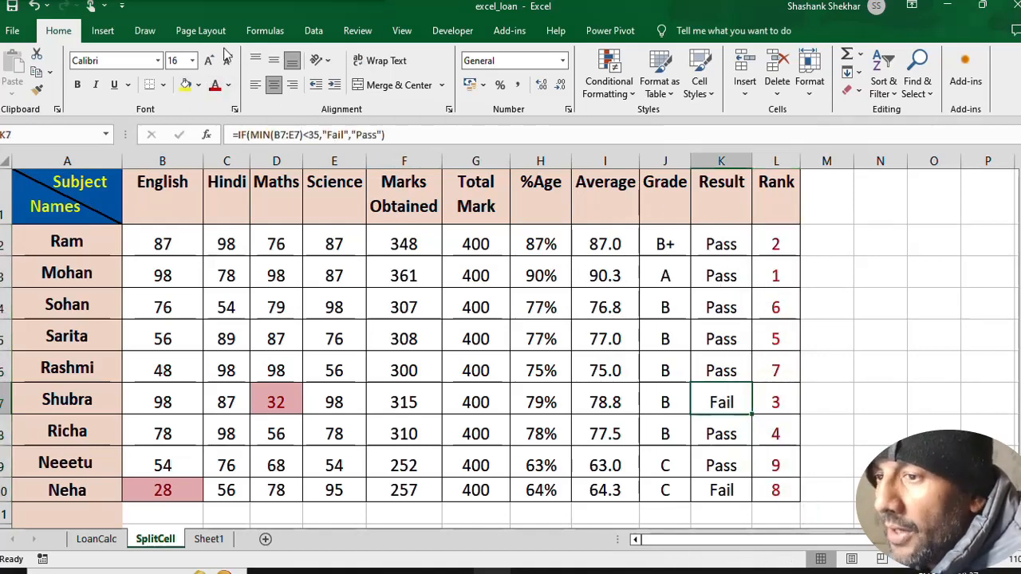
click(722, 488)
click(883, 427)
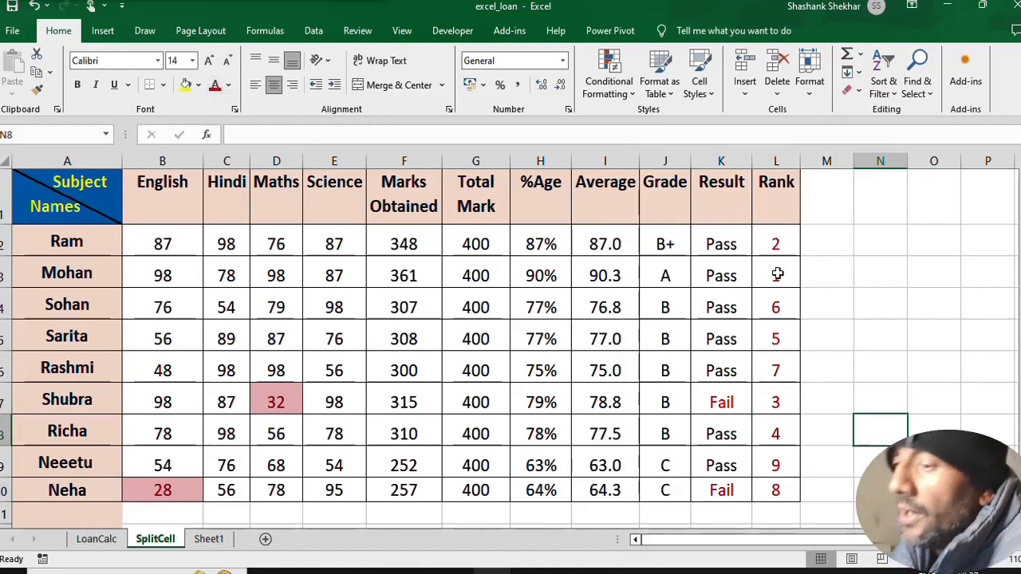